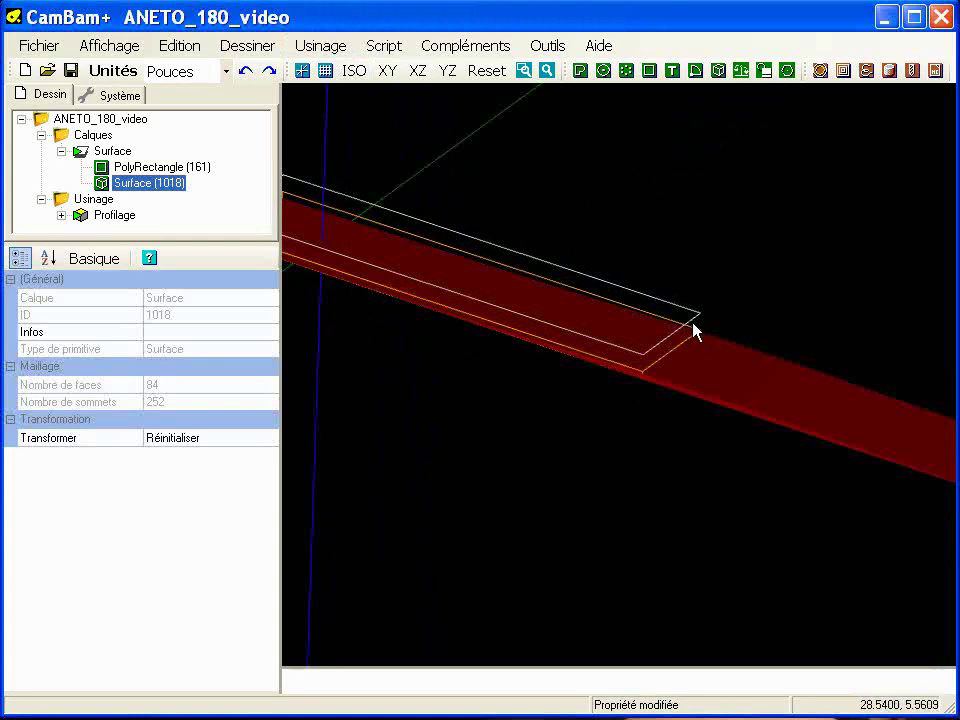
- Examine the boundary rectangle around the surface and the parameters of the Profilage3D1 machining operation
left_click(695, 322)
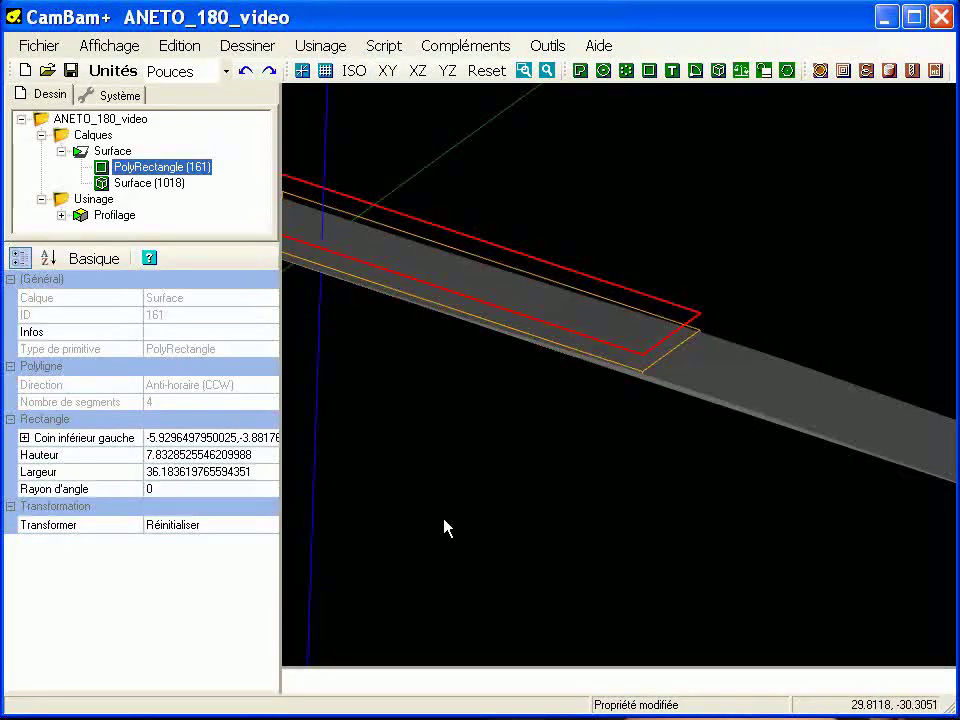
left_click_drag(147, 245, 147, 418)
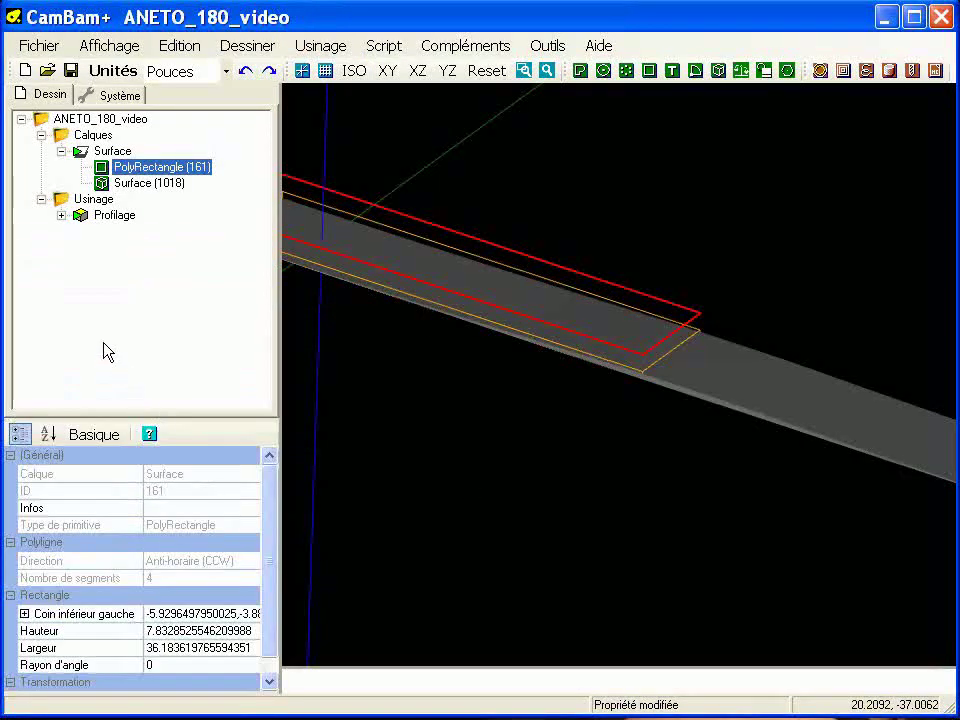
left_click(61, 215)
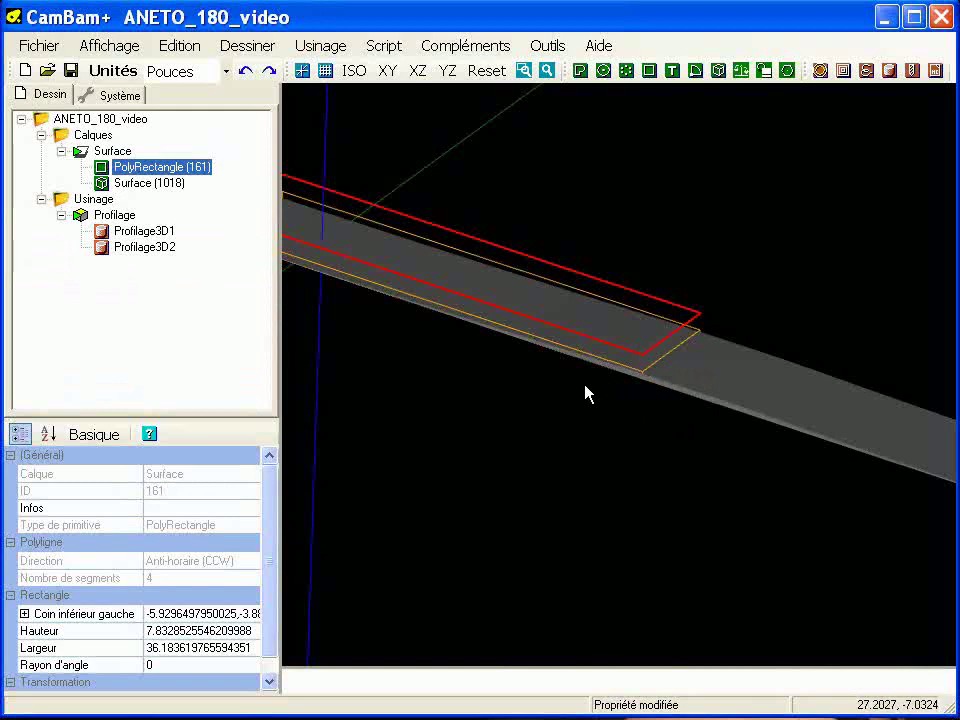
left_click_drag(471, 358, 636, 446, "alt")
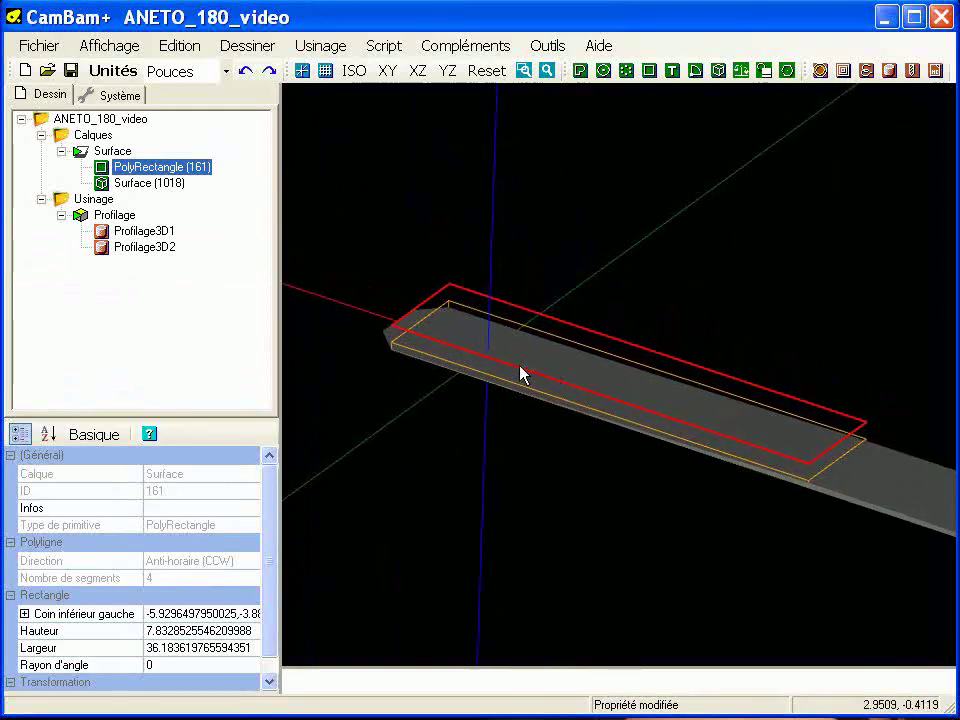
left_click_drag(568, 412, 521, 396, "alt")
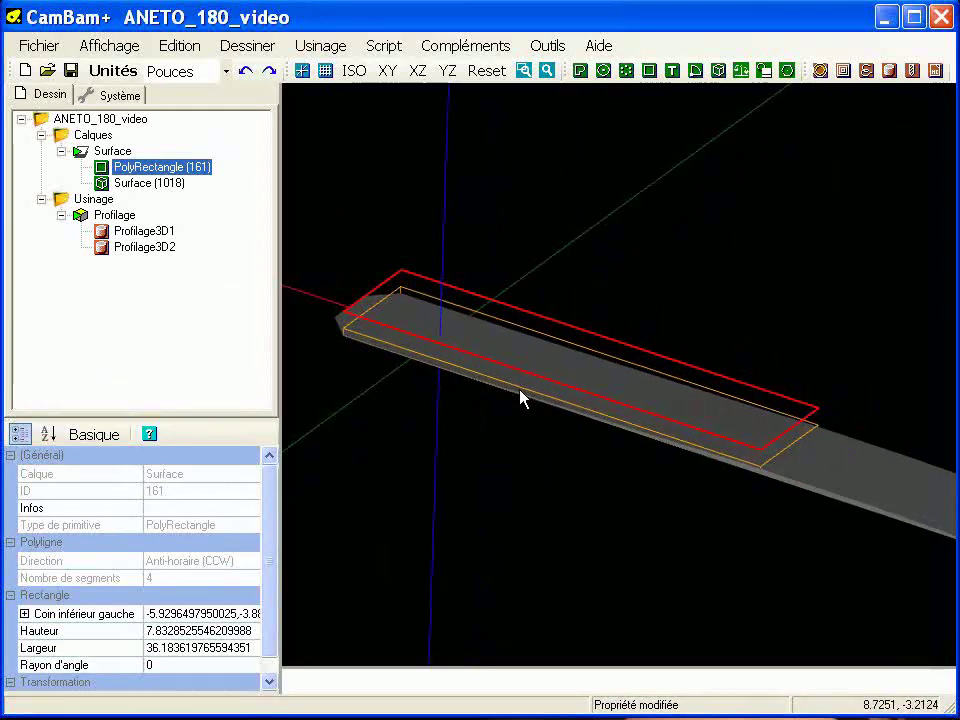
left_click(146, 232)
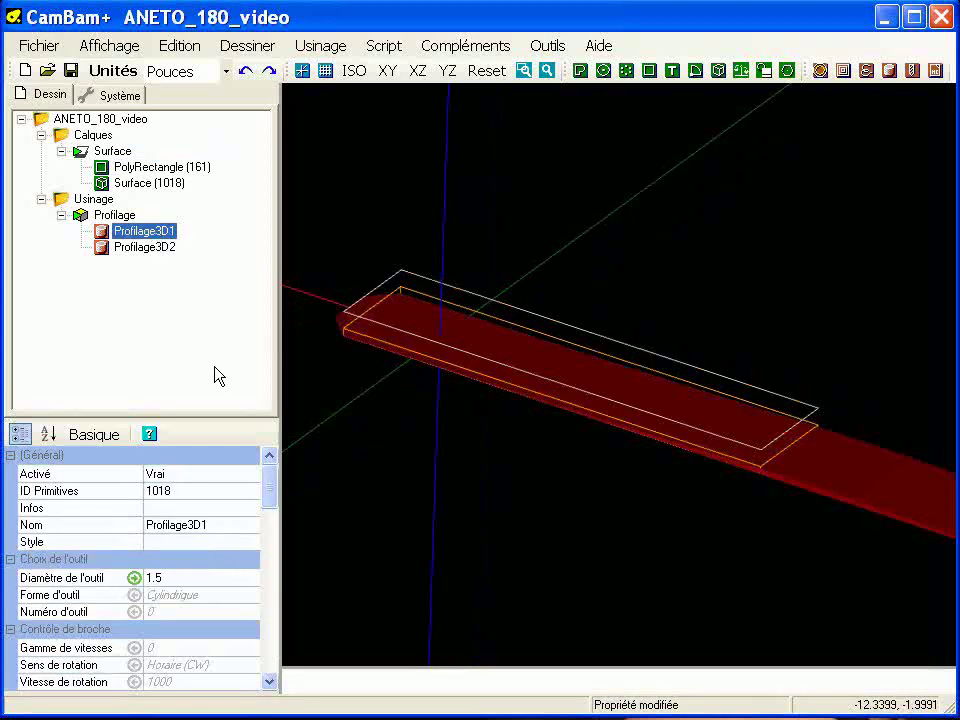
left_click_drag(210, 421, 210, 276)
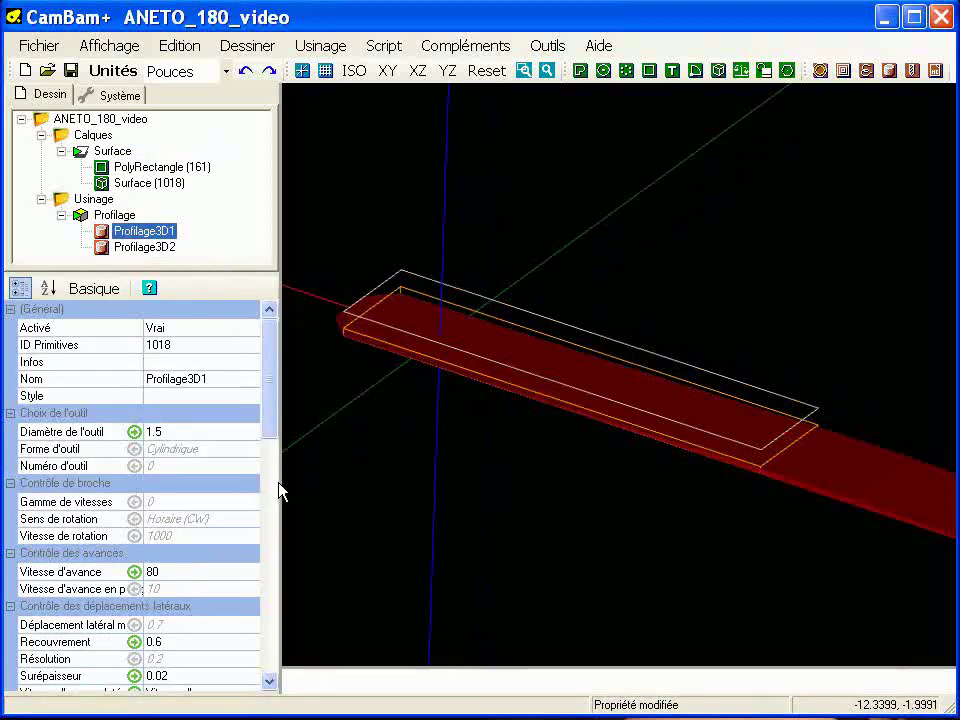
left_click_drag(268, 420, 270, 499)
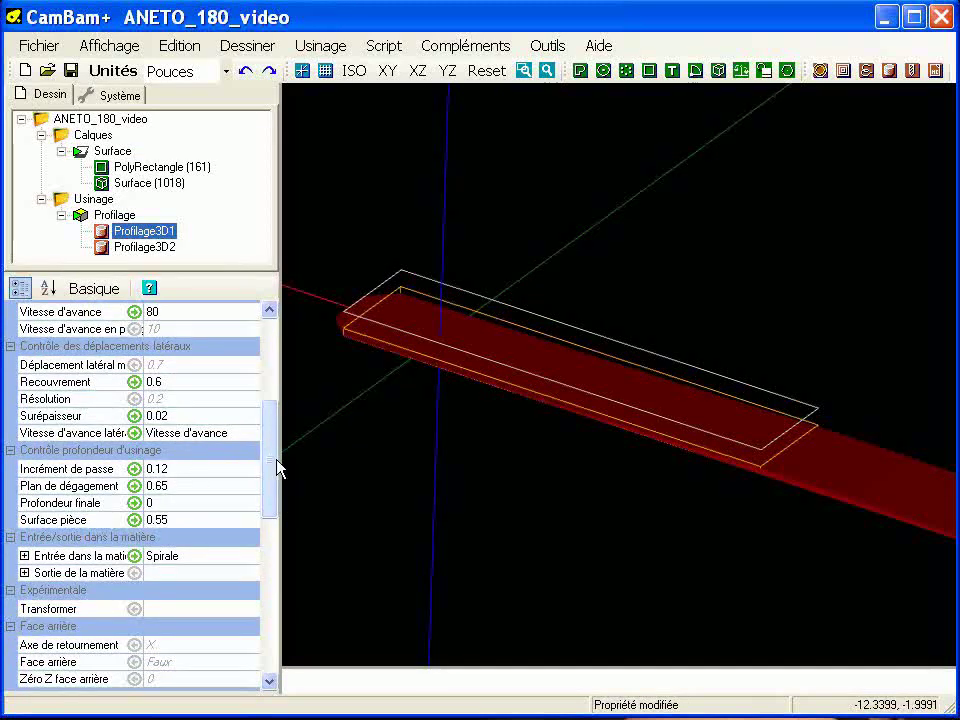
scroll(171, 458, "up", 1)
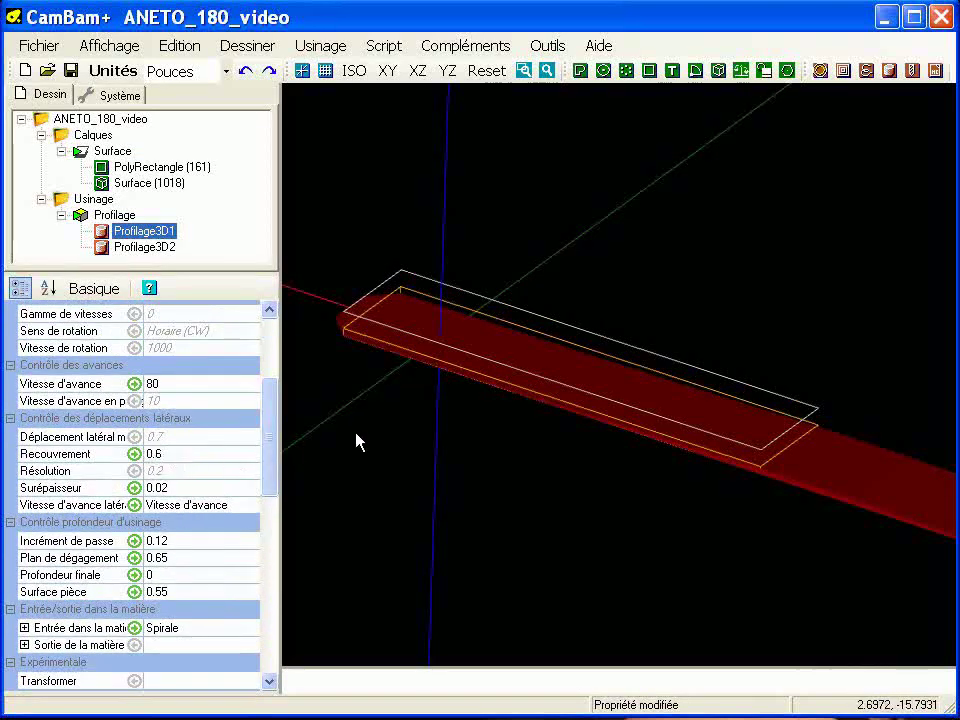
left_click_drag(452, 369, 541, 374, "alt")
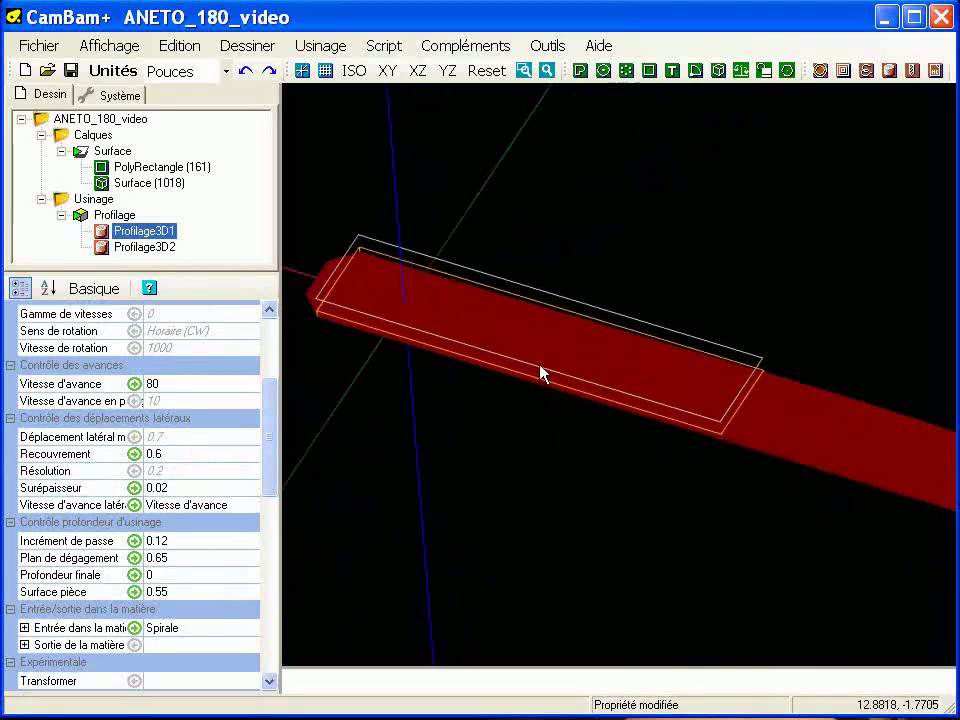
- Disable the Profilage3D2 operation and hide the Surface layer
left_click(140, 247)
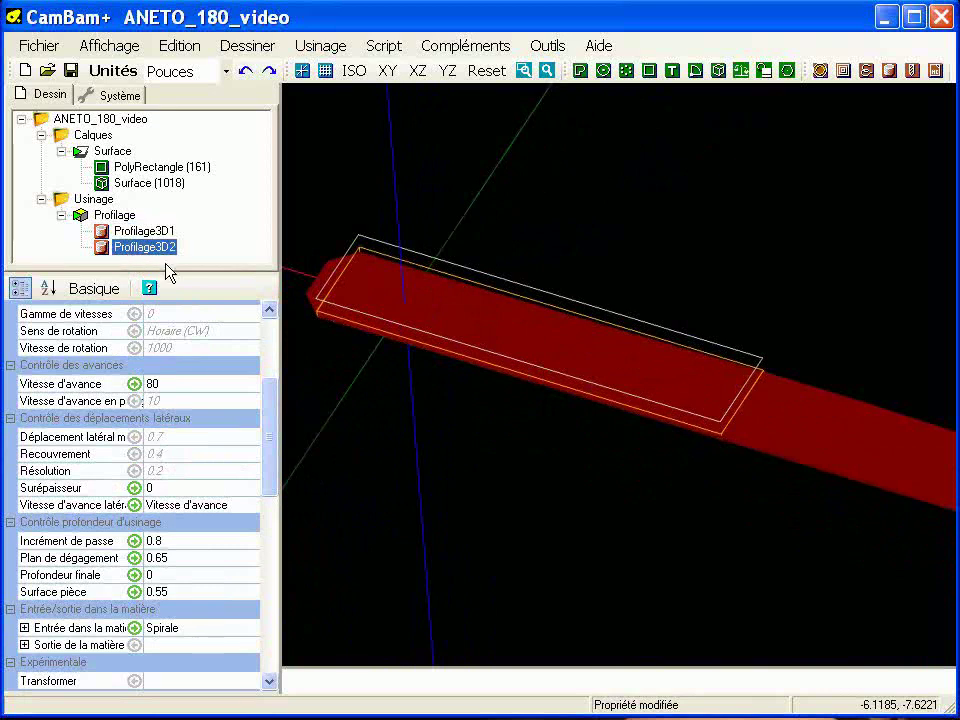
key("space")
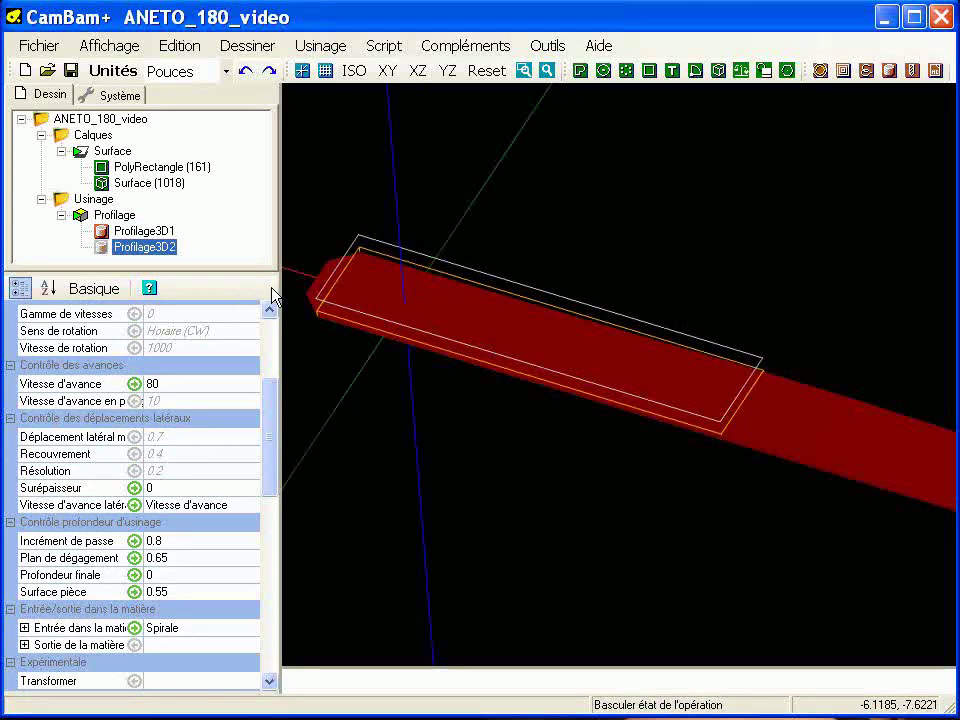
left_click(425, 222)
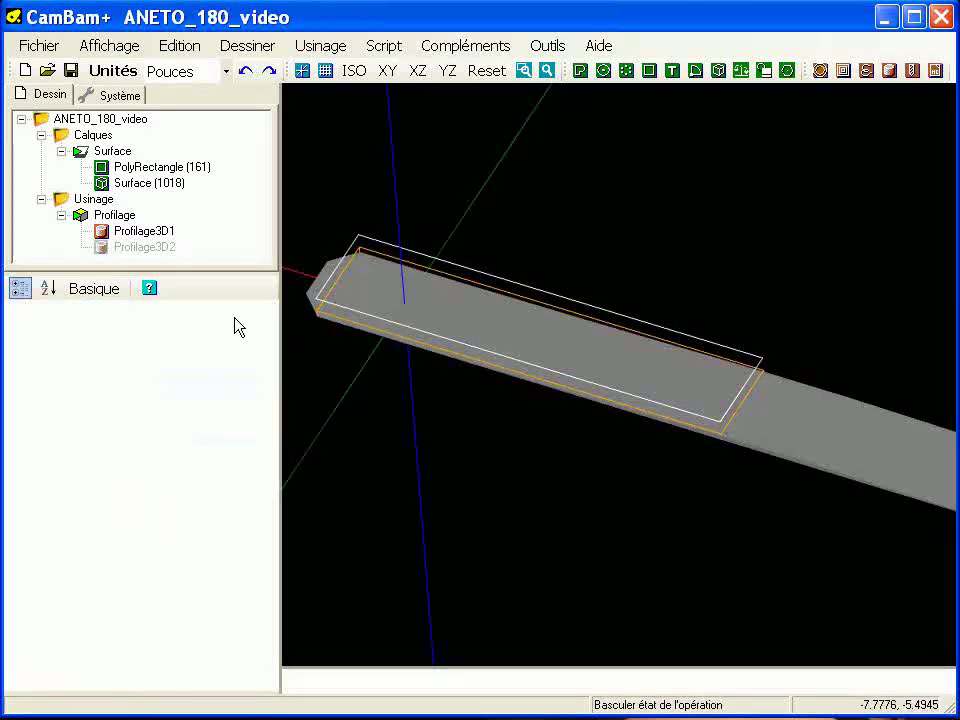
left_click(110, 151)
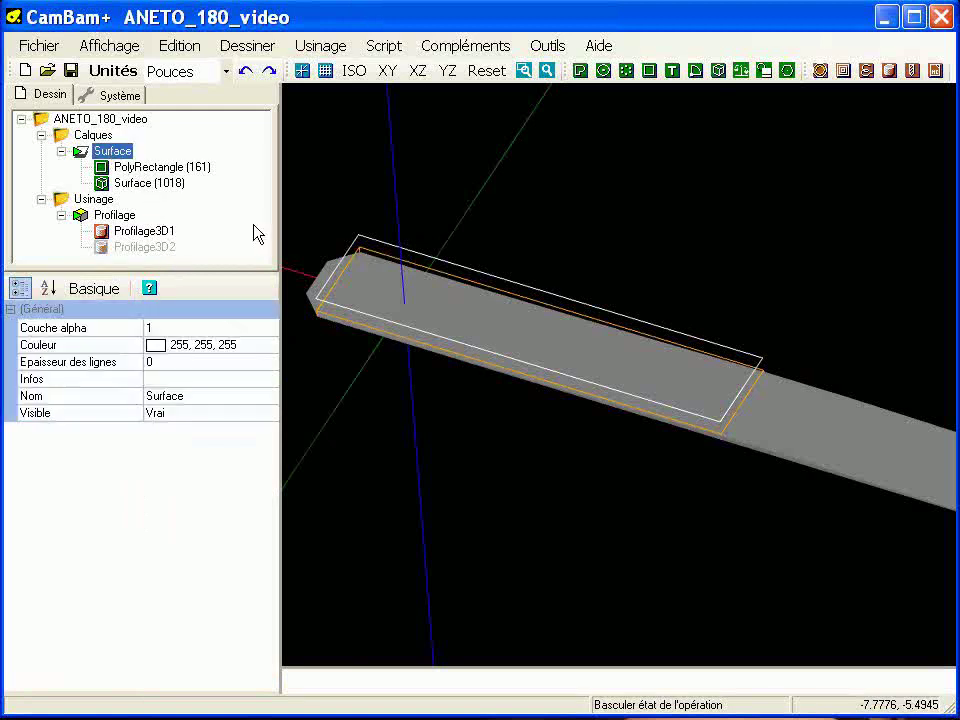
key("space")
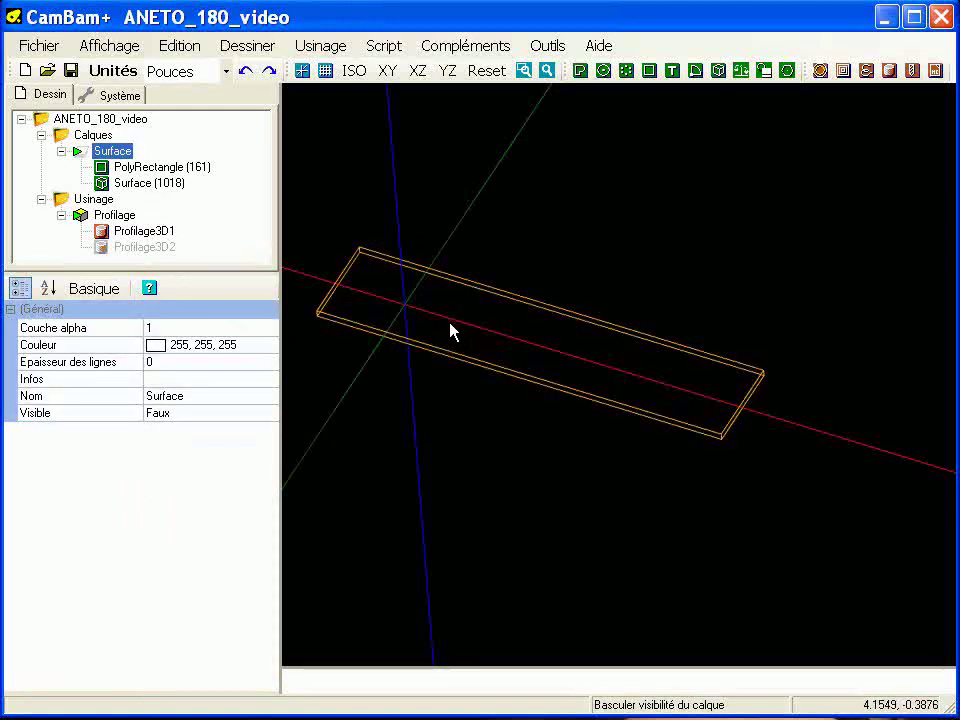
- Generate the toolpaths of the Profilage3D1 operation and inspect them in the 3D view
right_click(153, 232)
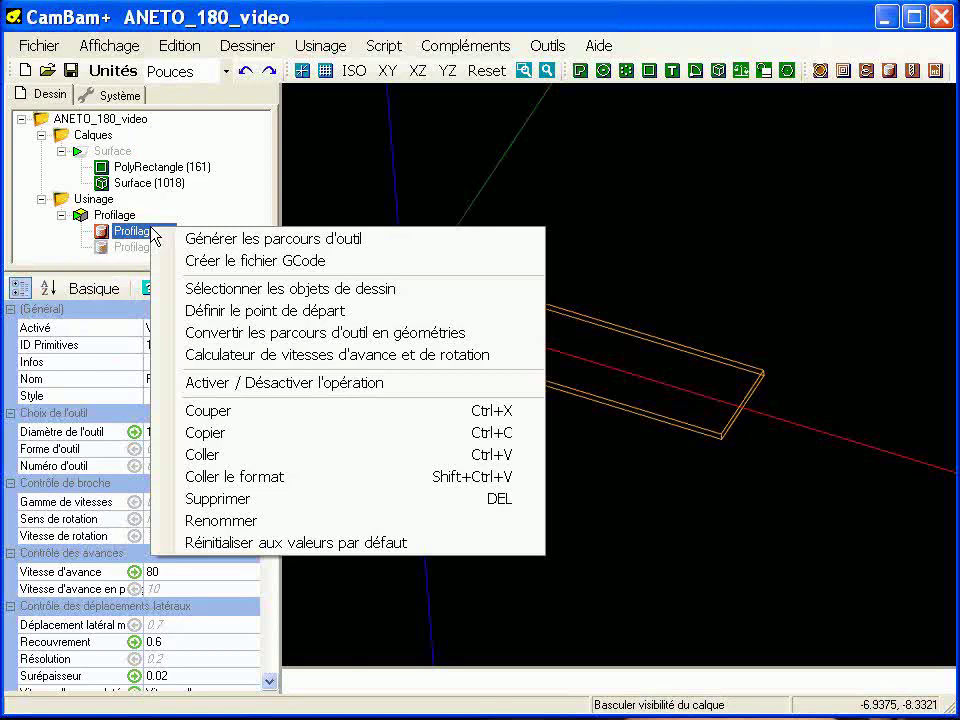
left_click(182, 241)
left_click_drag(427, 374, 469, 389, "alt")
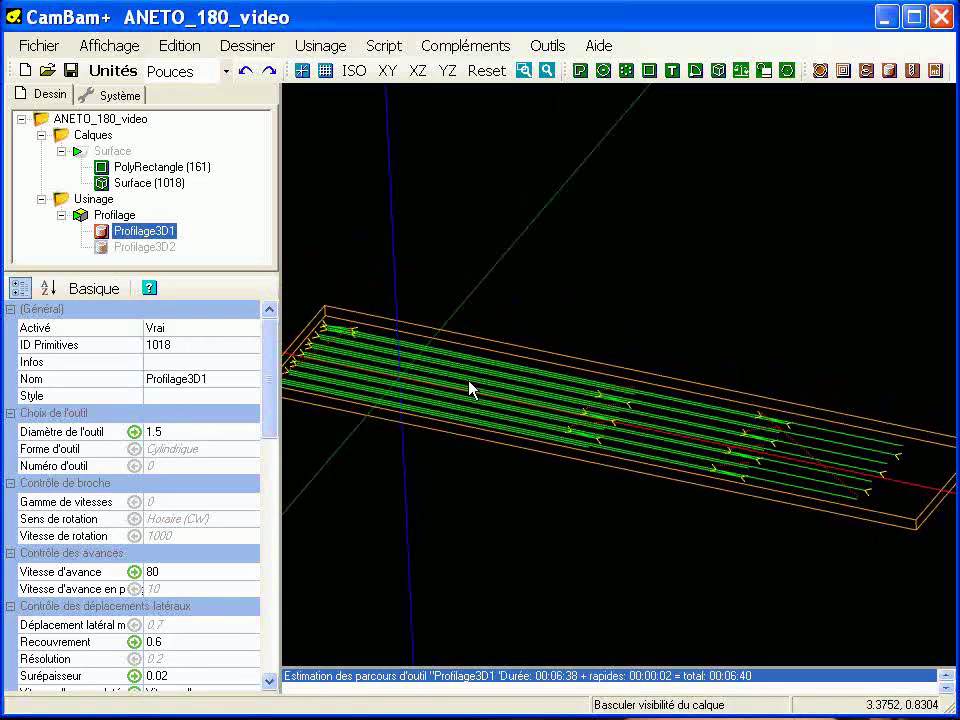
scroll(557, 454, "up", 8)
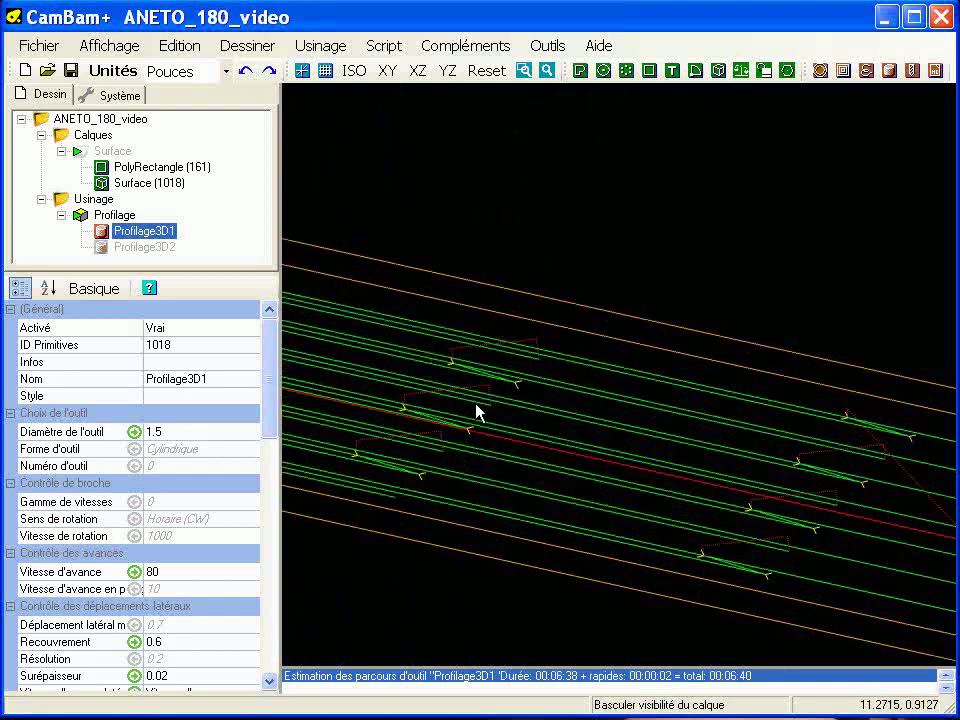
scroll(626, 420, "down", 6)
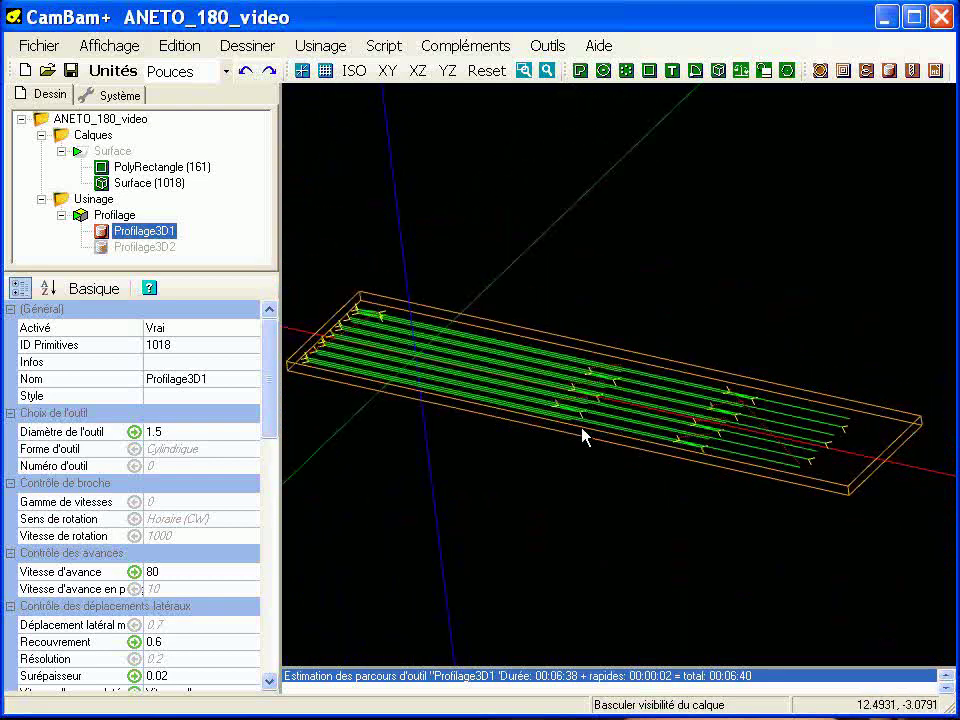
left_click_drag(582, 433, 591, 446, "alt")
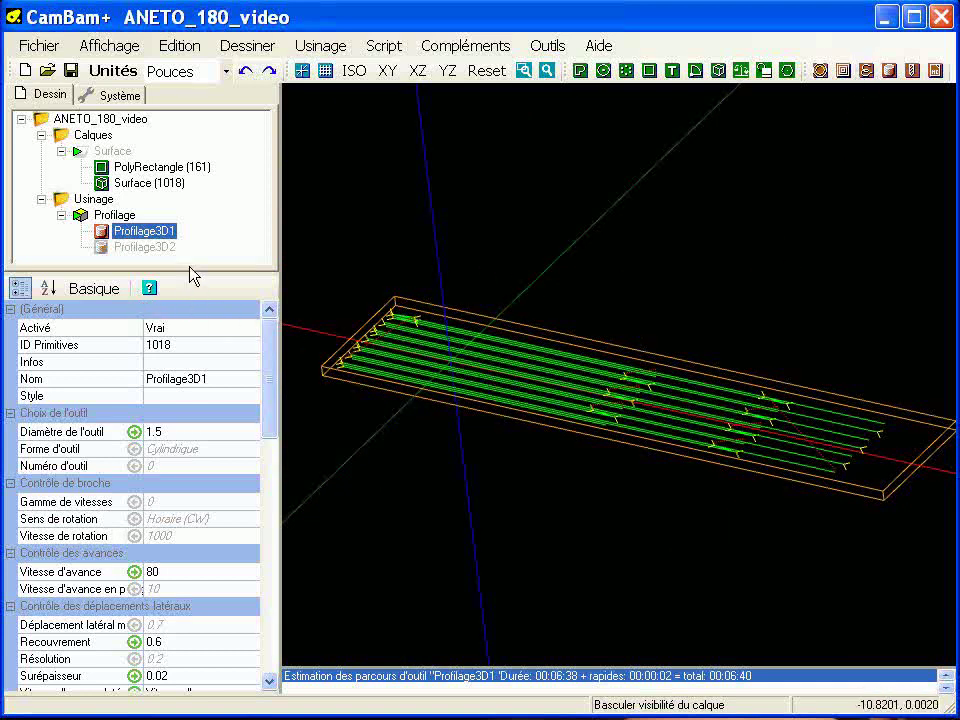
- Add a new layer to the drawing to hold the converted toolpaths, keeping its default name
left_click_drag(191, 273, 197, 366)
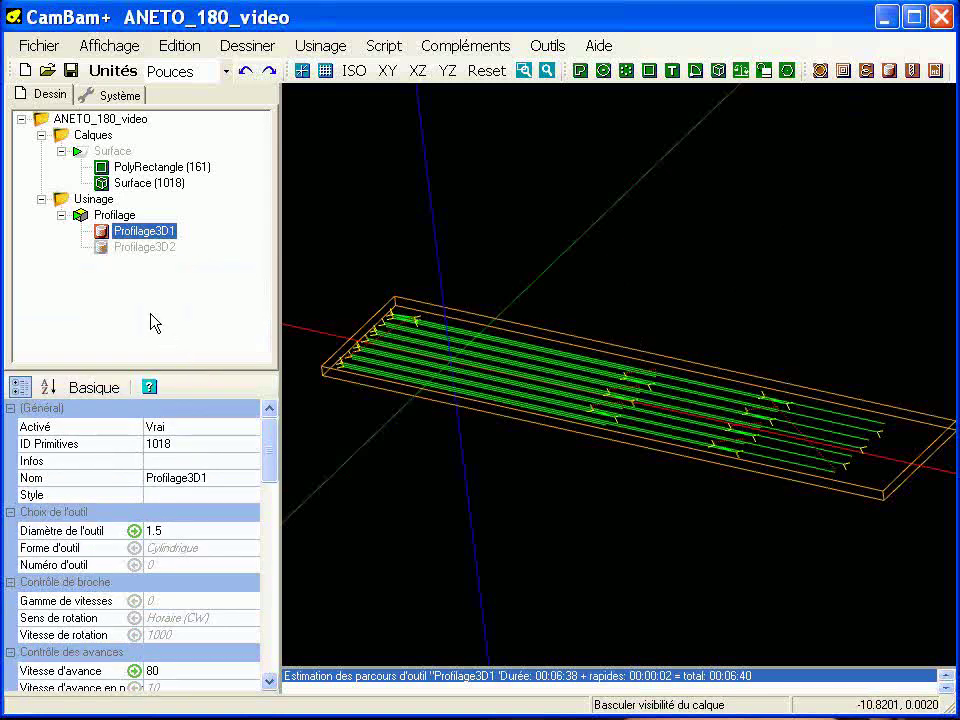
right_click(92, 137)
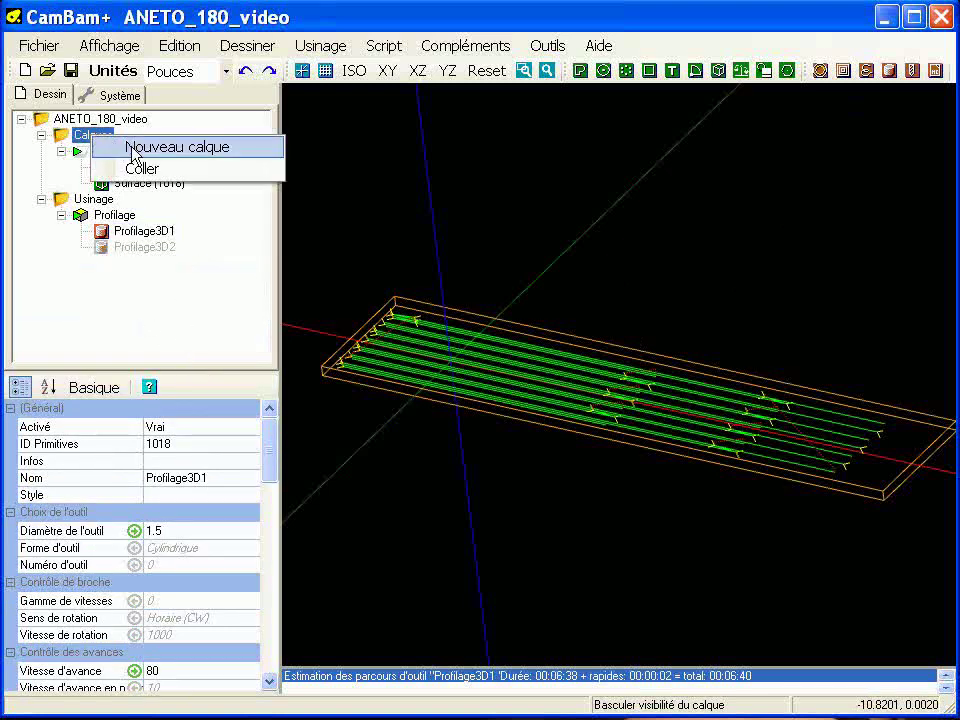
left_click(130, 149)
key("Return")
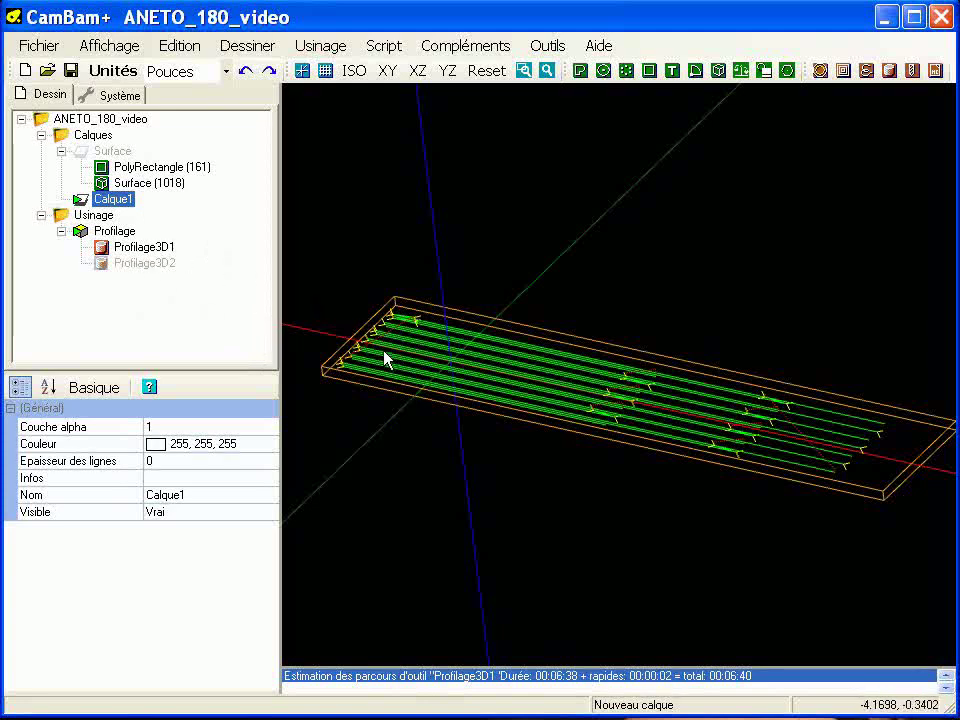
- Convert the Profilage3D1 toolpaths to geometry in the new layer and check the layer's polylines
left_click(140, 252)
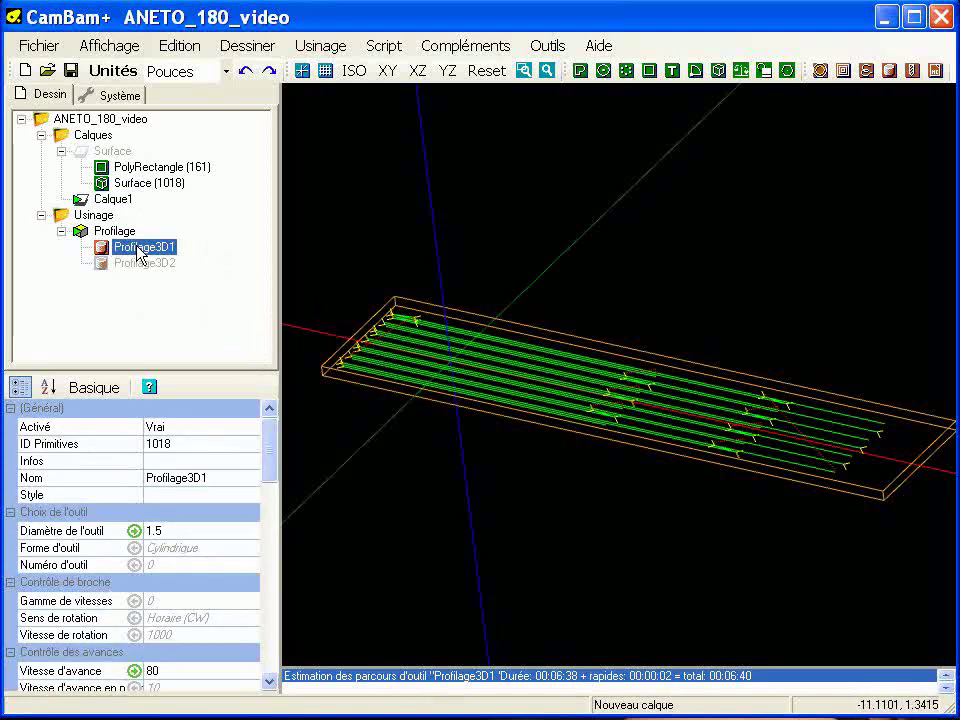
right_click(141, 252)
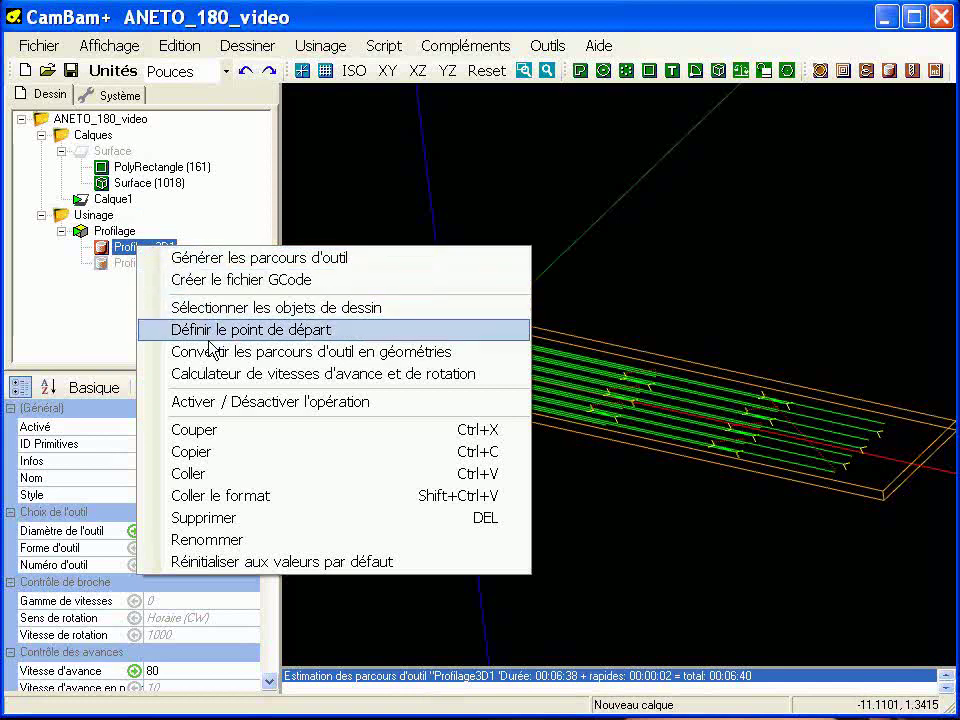
left_click(421, 353)
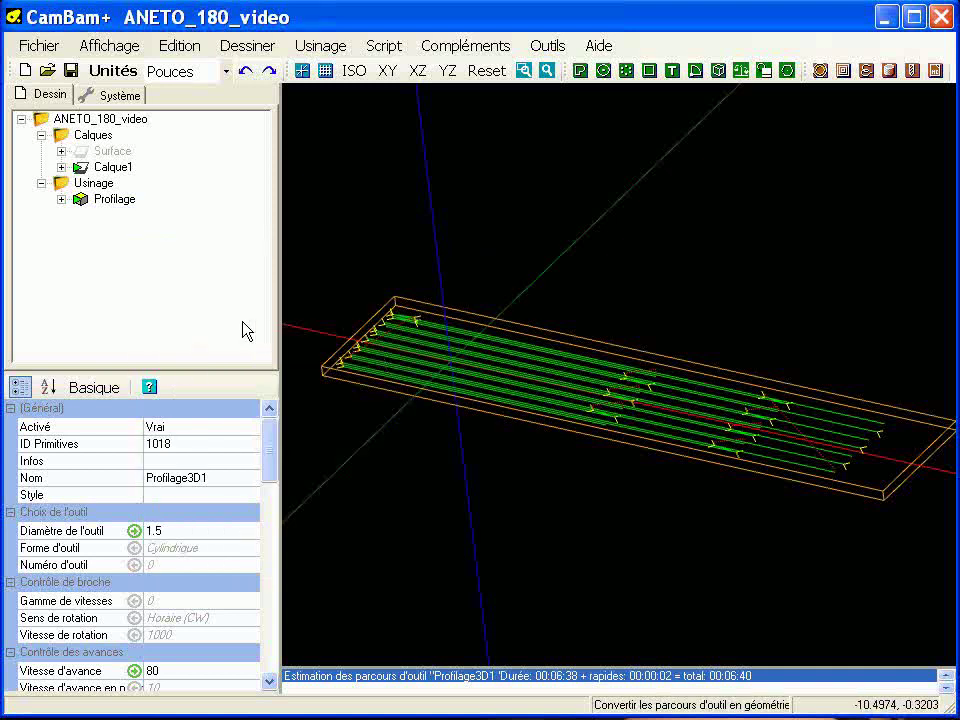
left_click(61, 167)
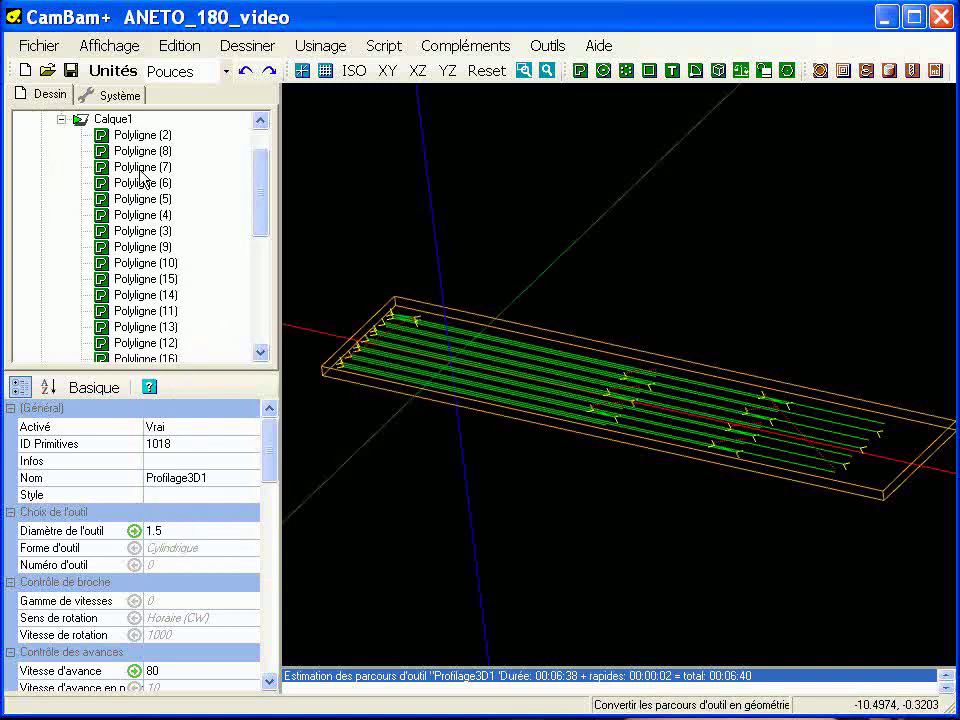
left_click(61, 119)
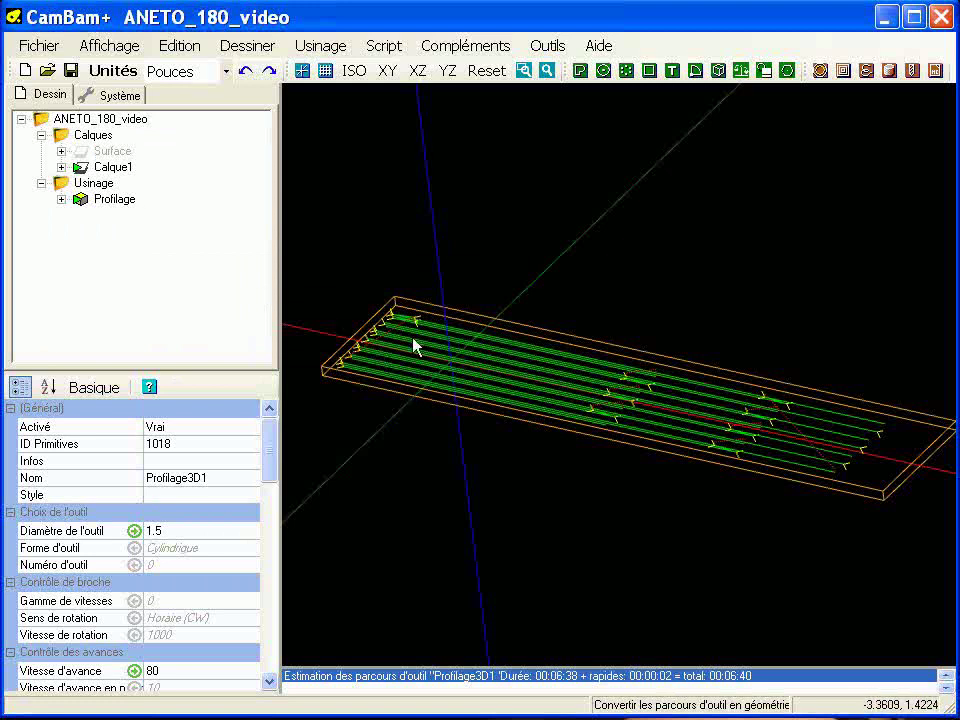
- Disable the Profilage3D1 operation so only the converted polylines are displayed
left_click(61, 200)
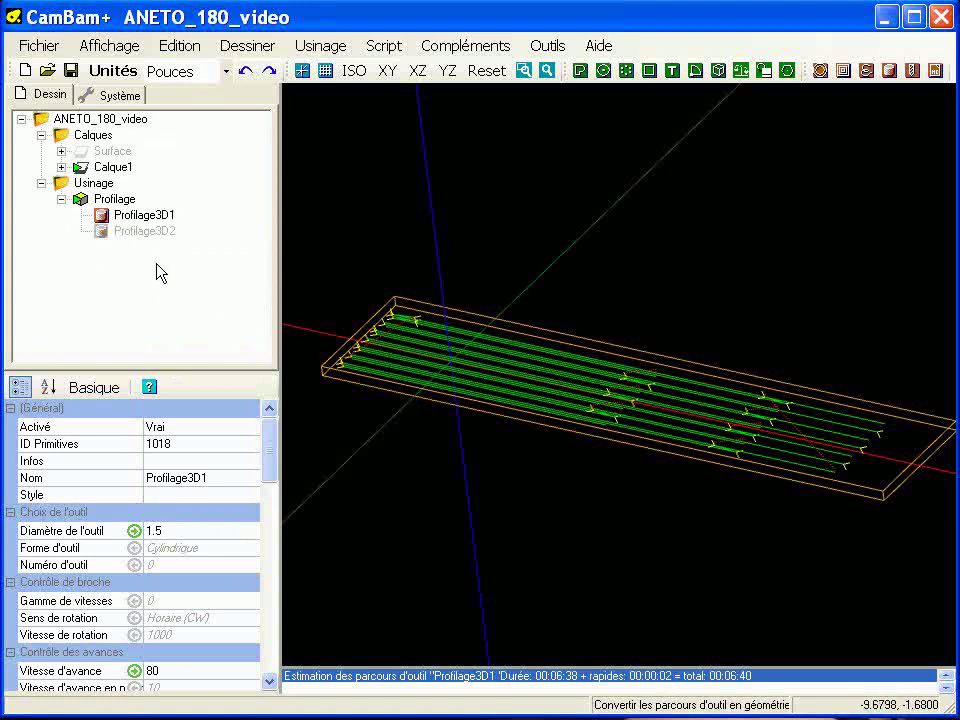
left_click(140, 216)
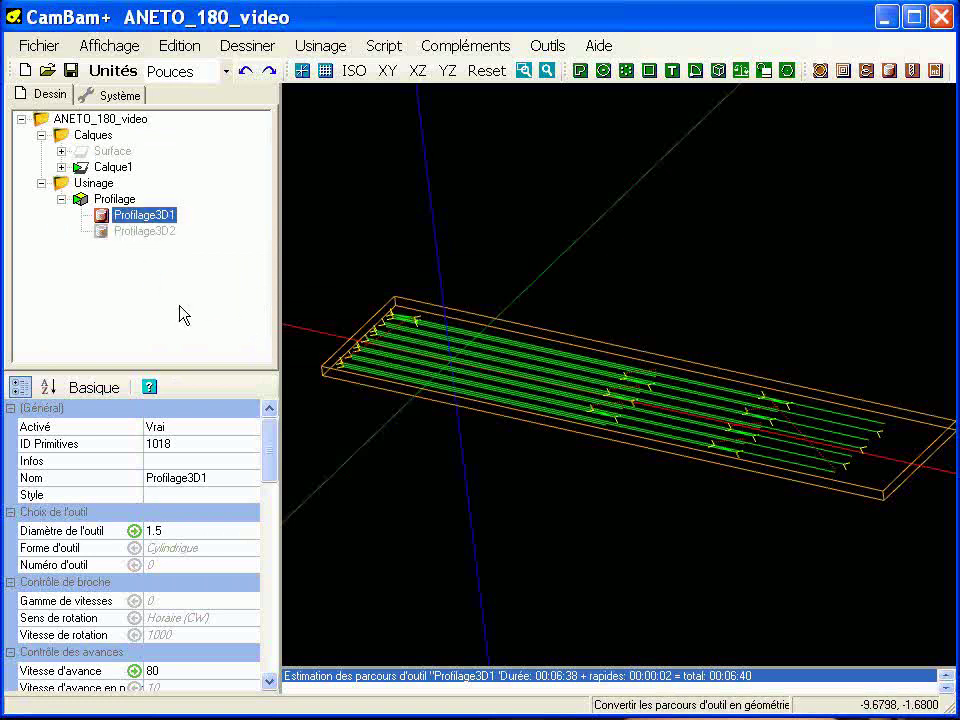
key("space")
- Examine the converted polylines in the 3D view and their list in layer Calque1
middle_click_drag(547, 392, 512, 400)
scroll(512, 400, "up", 3)
scroll(617, 456, "down", 2)
left_click_drag(408, 413, 448, 447, "alt")
middle_click_drag(448, 447, 458, 489)
scroll(457, 421, "up", 4)
scroll(457, 426, "down", 3)
left_click_drag(476, 450, 459, 407, "alt")
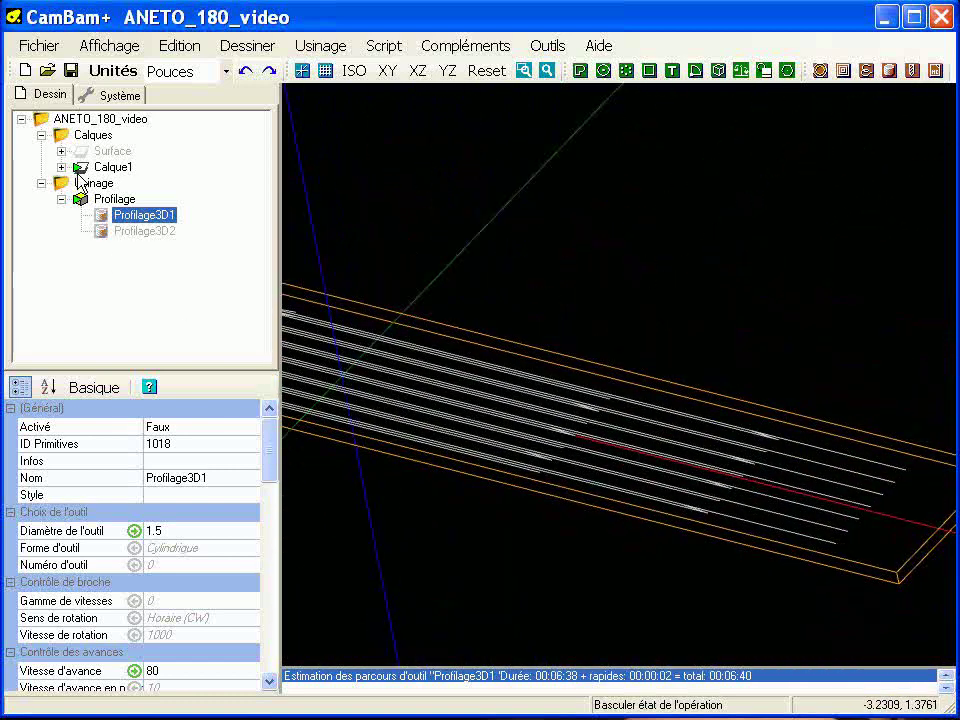
left_click(61, 167)
left_click_drag(530, 430, 590, 455, "alt")
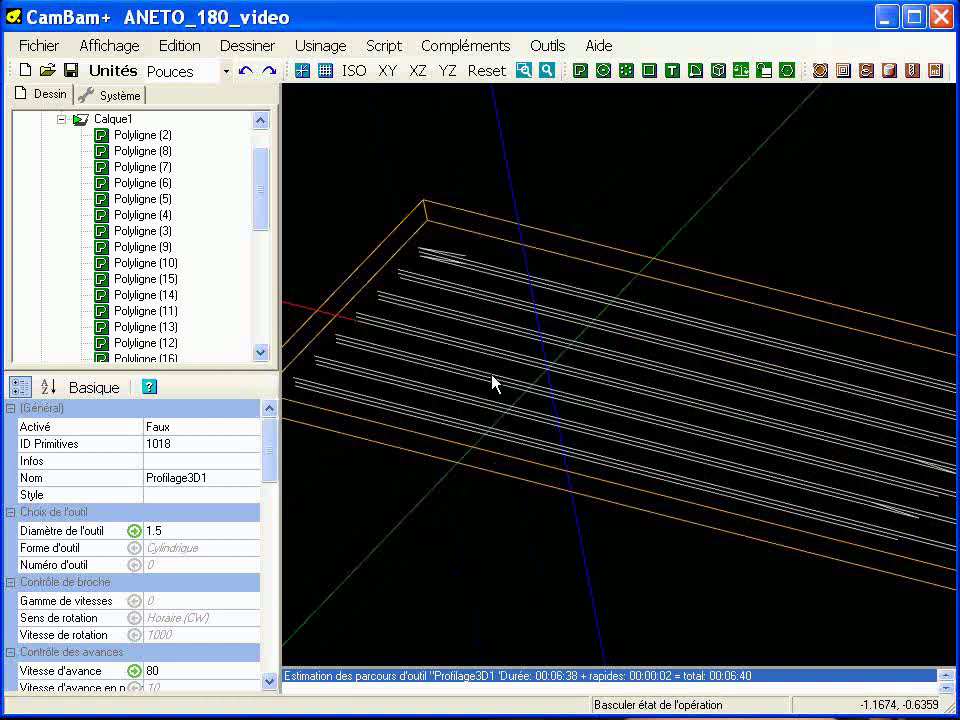
middle_click_drag(491, 373, 437, 301)
left_click(61, 119)
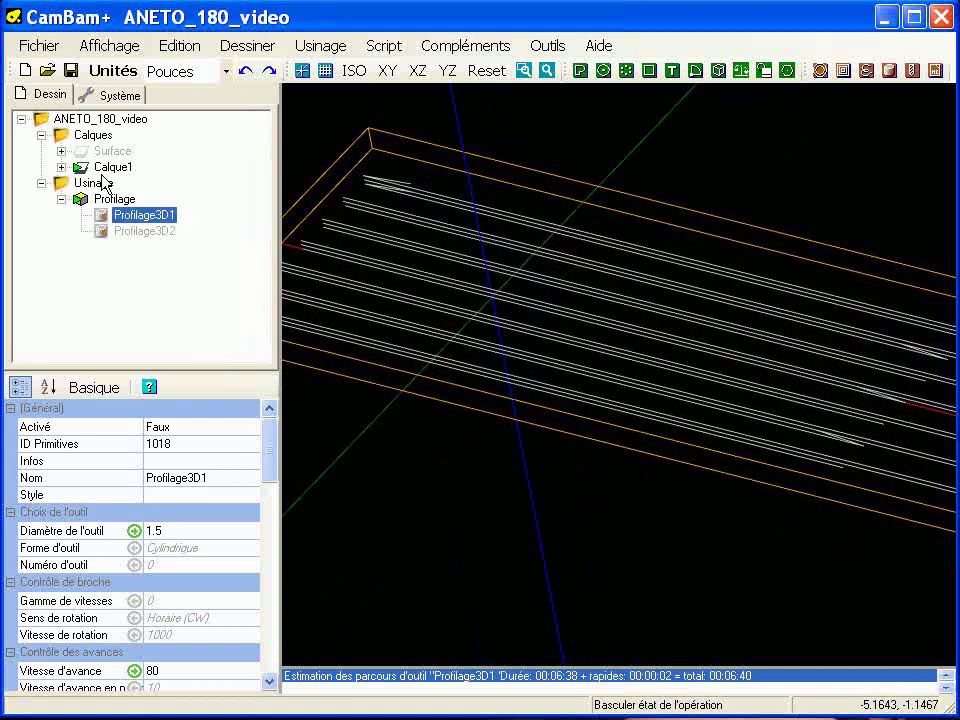
- Add another layer with its default name and expand Calque1 to list its polylines
right_click(95, 134)
left_click(125, 146)
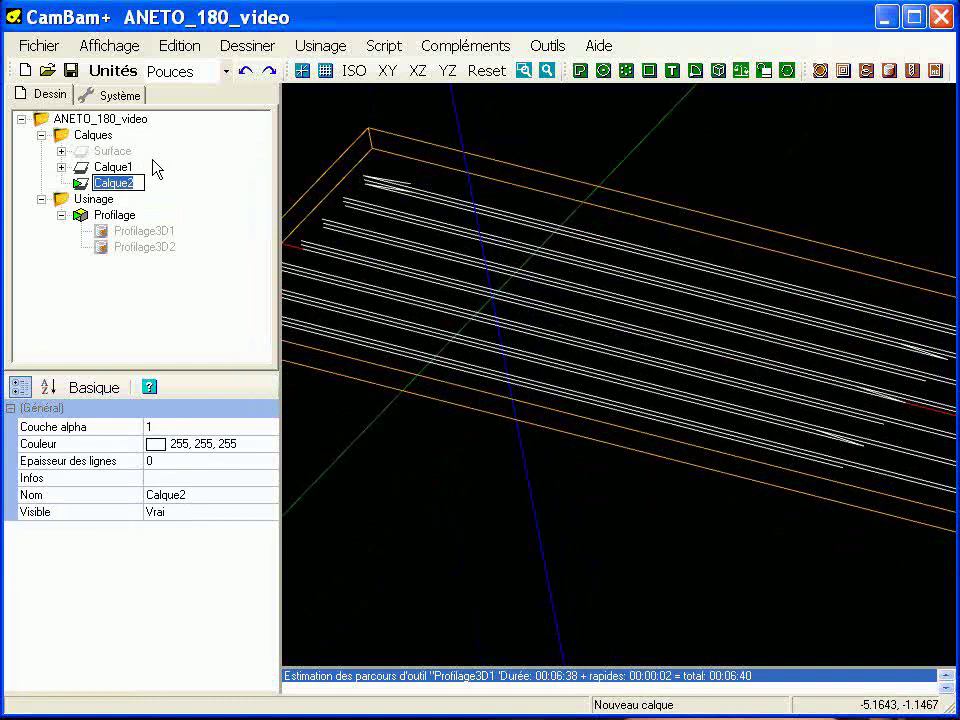
key("Return")
left_click(62, 167)
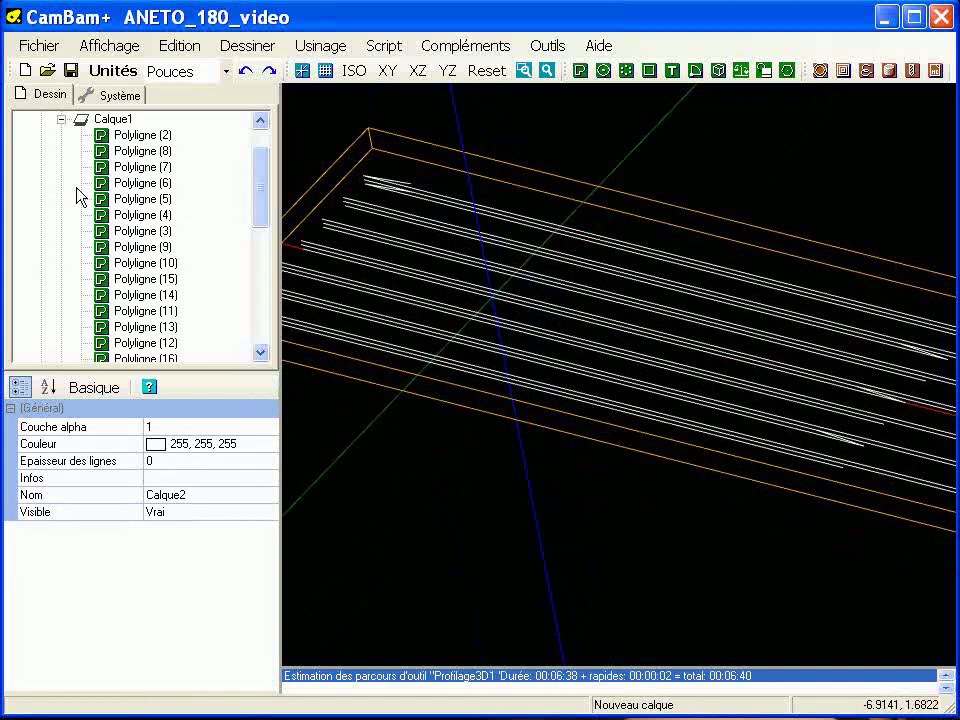
- Move the polylines of the longest pass, Polyligne (2) to Polyligne (9), out of Calque1 into Calque2
left_click(157, 139)
left_click_drag(525, 311, 630, 420, "alt")
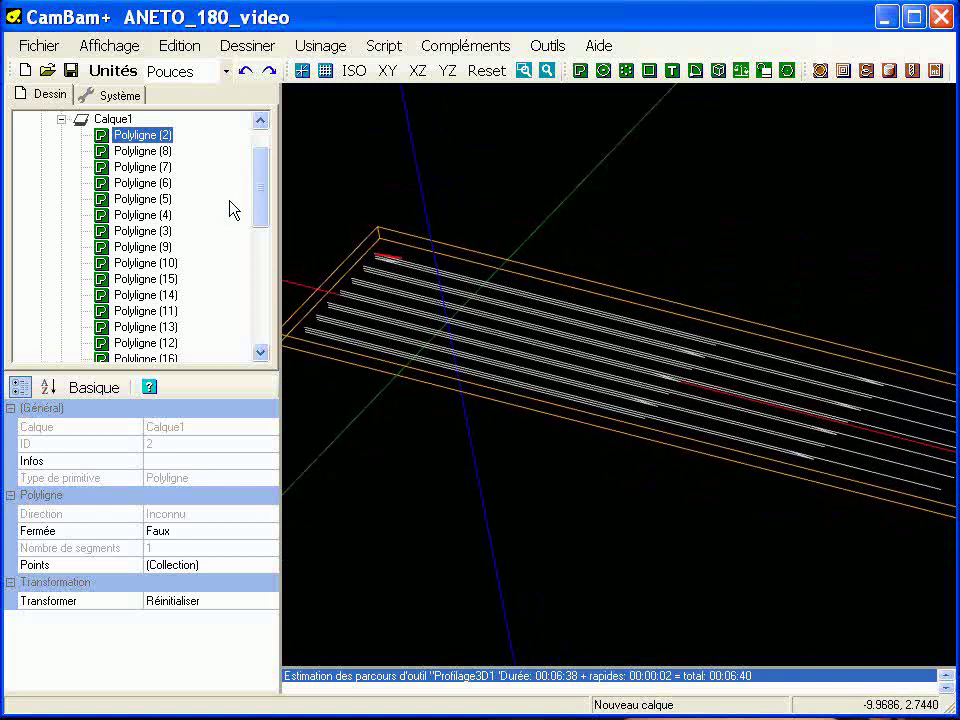
left_click(145, 151)
left_click(157, 137)
scroll(746, 508, "up", 4)
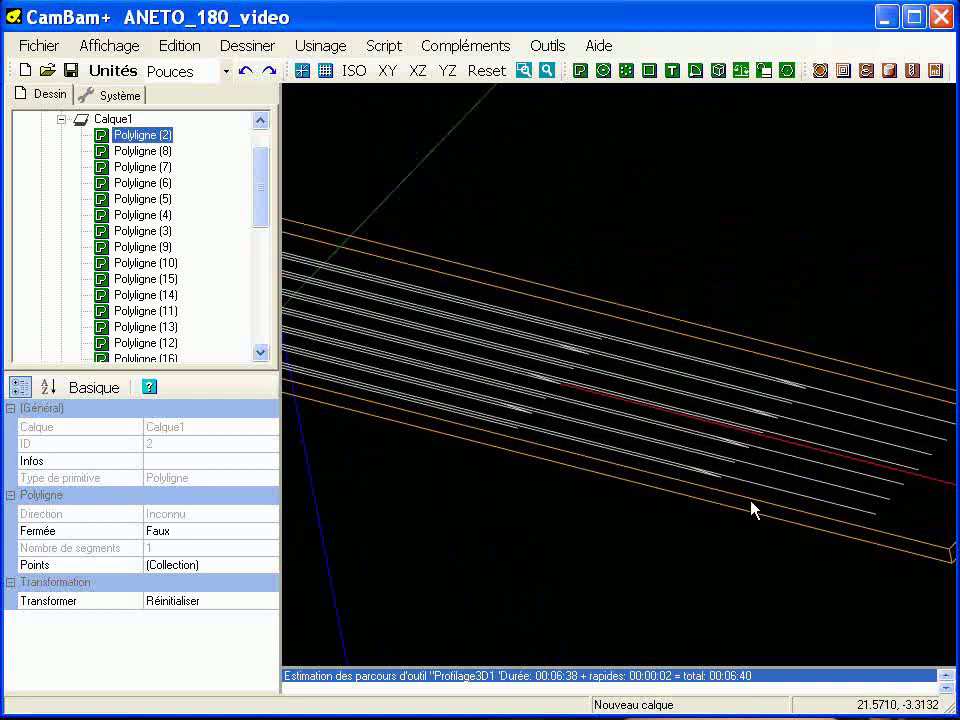
left_click(784, 491)
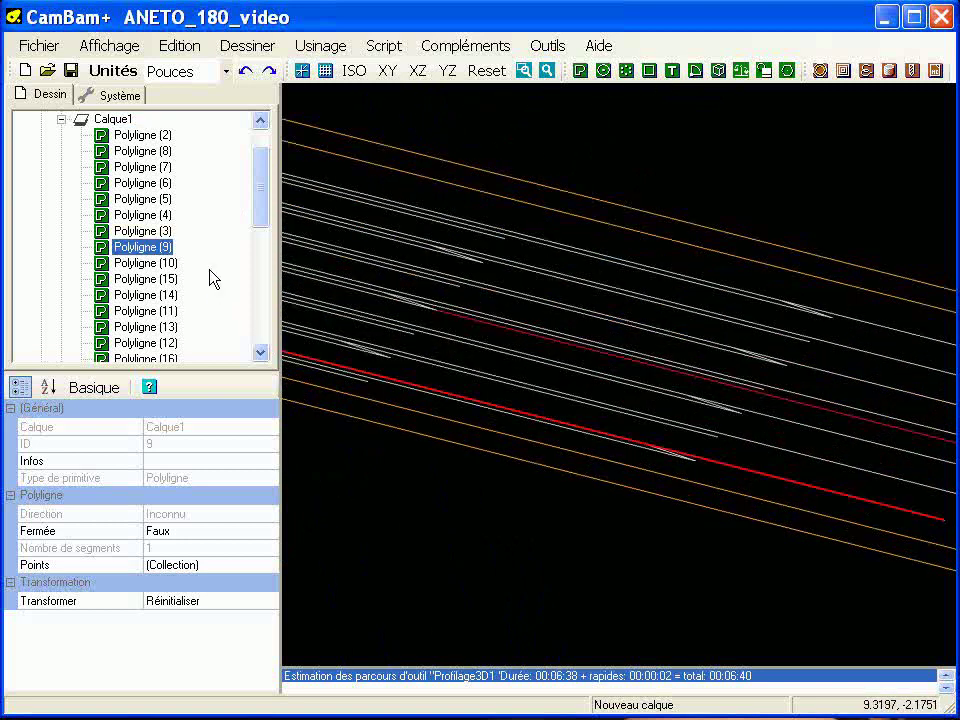
left_click(148, 134, "shift")
scroll(733, 381, "down", 5)
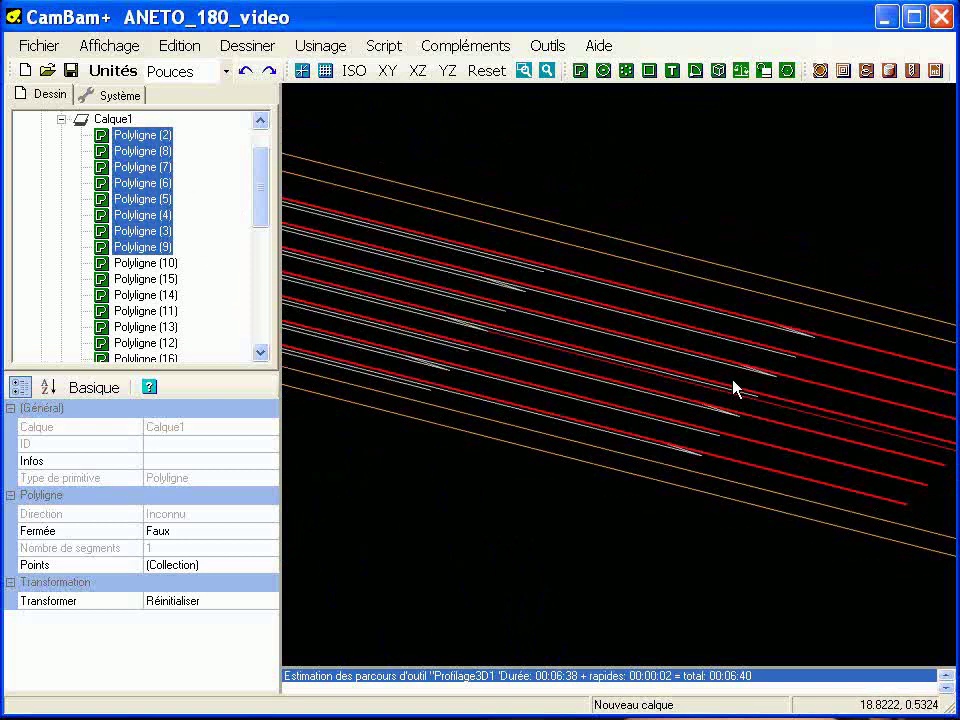
middle_click_drag(538, 383, 568, 377)
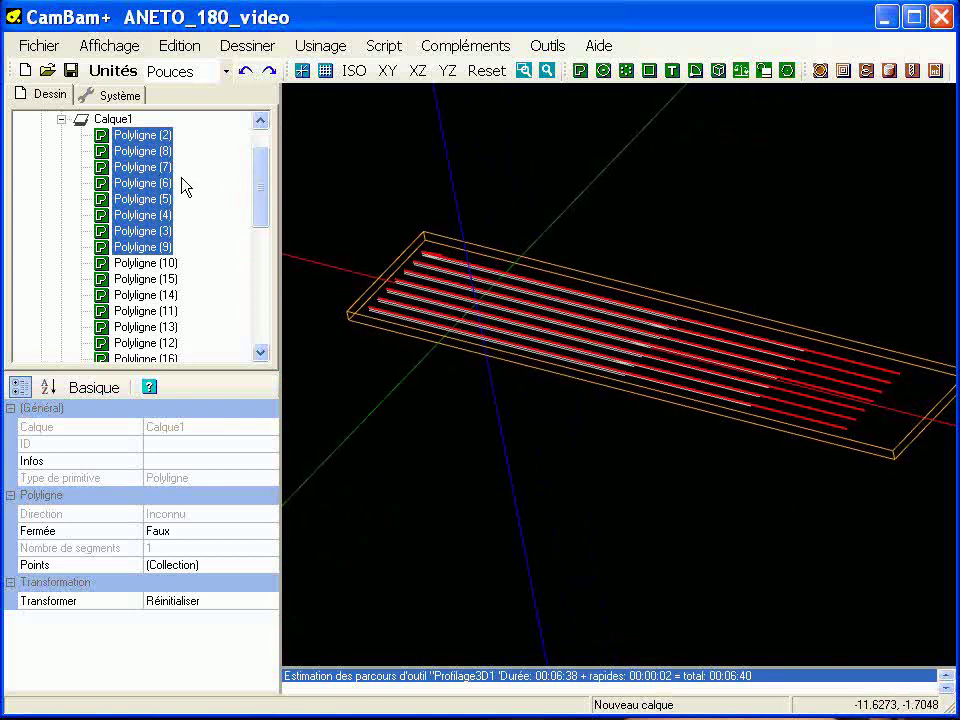
right_click(143, 185)
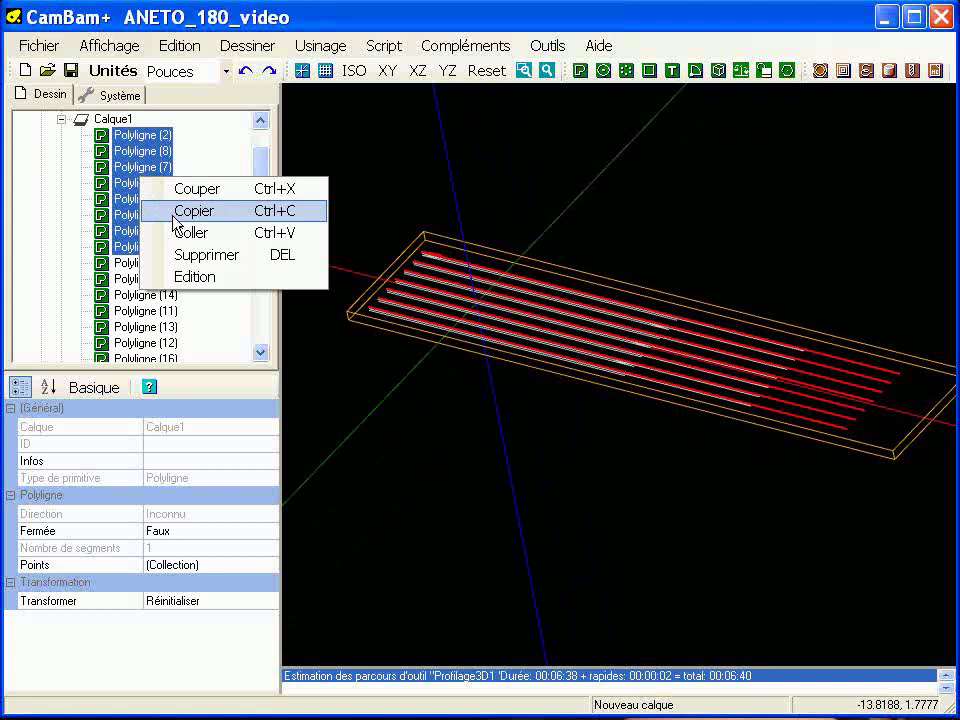
left_click(190, 188)
left_click_drag(262, 195, 268, 306)
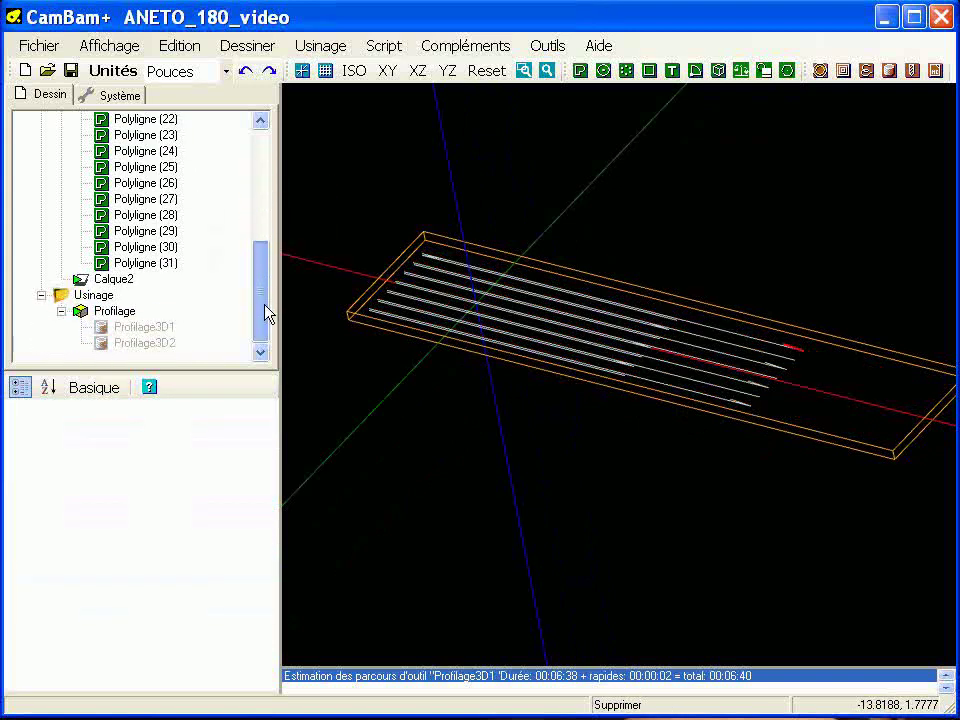
right_click(110, 280)
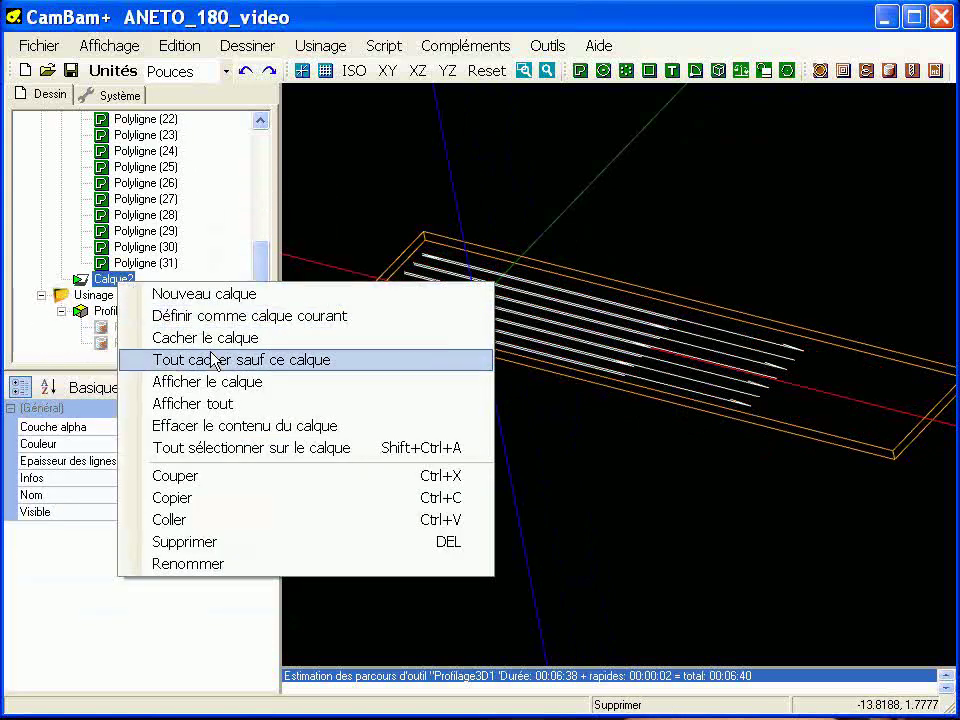
left_click(246, 519)
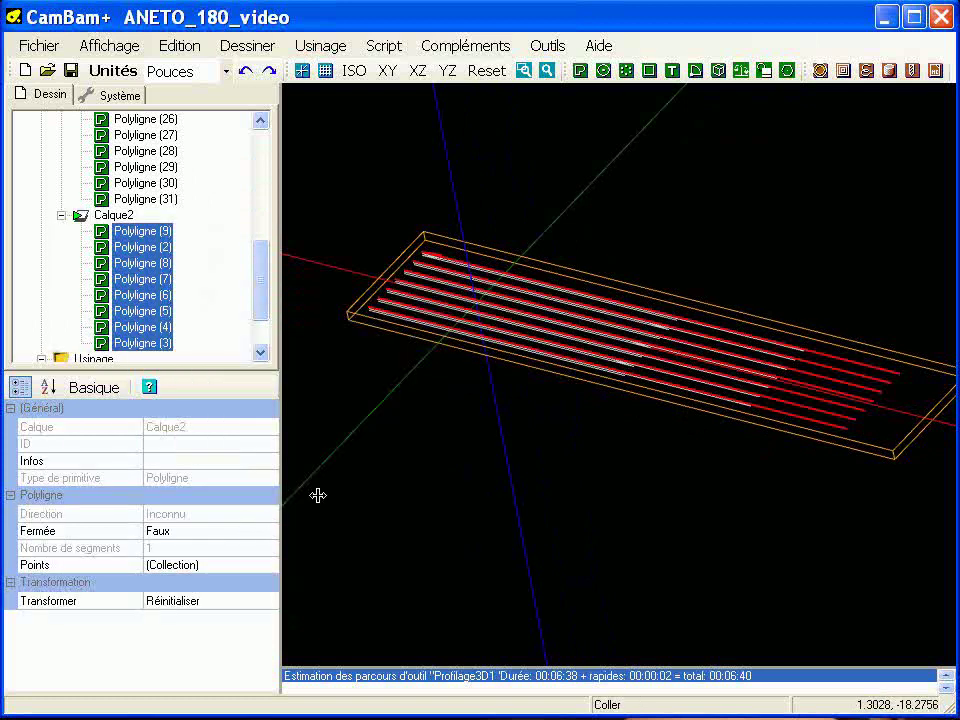
left_click(420, 439)
- Hide layer Calque2 so its polylines are no longer displayed
left_click(113, 217)
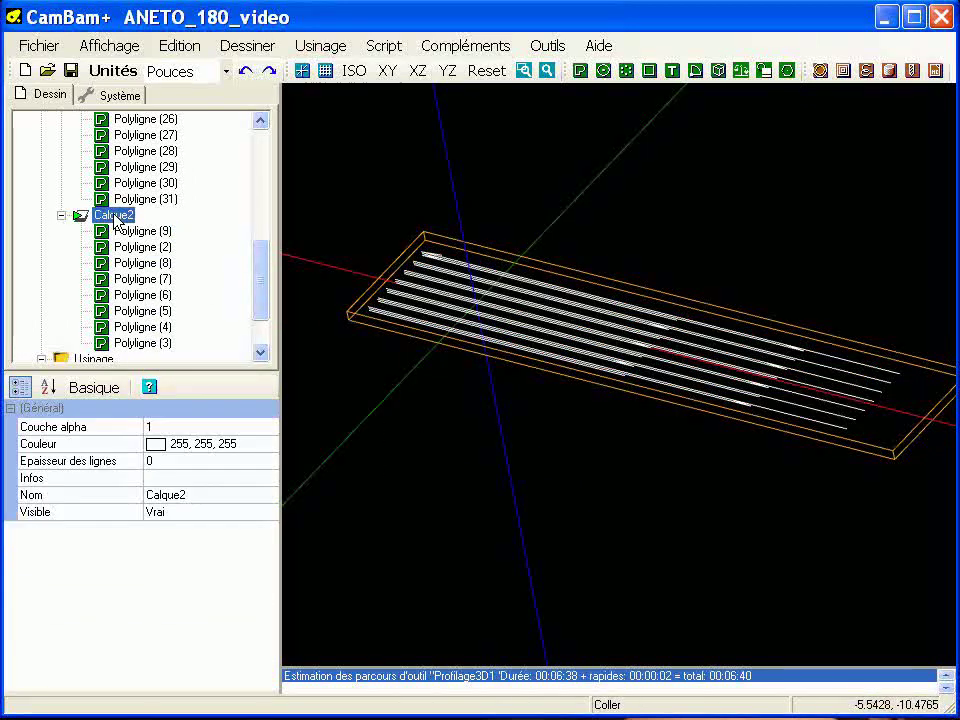
key("space")
middle_click_drag(605, 363, 580, 410)
scroll(661, 427, "up", 2)
- Add another layer to the drawing, keeping the default name Calque3
left_click_drag(266, 281, 249, 201)
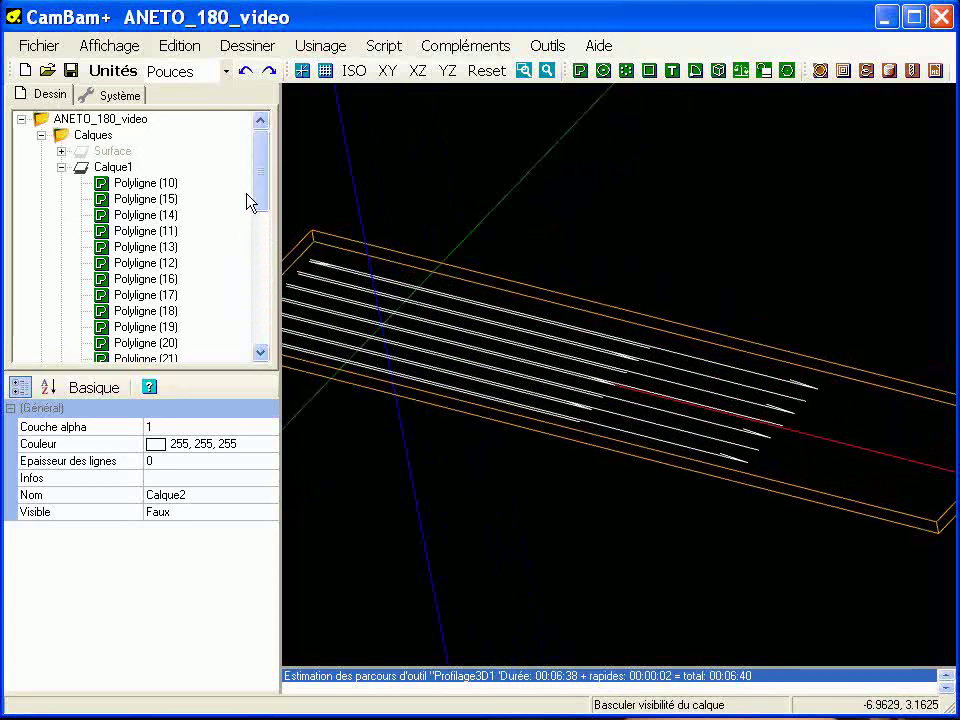
right_click(95, 134)
left_click(135, 148)
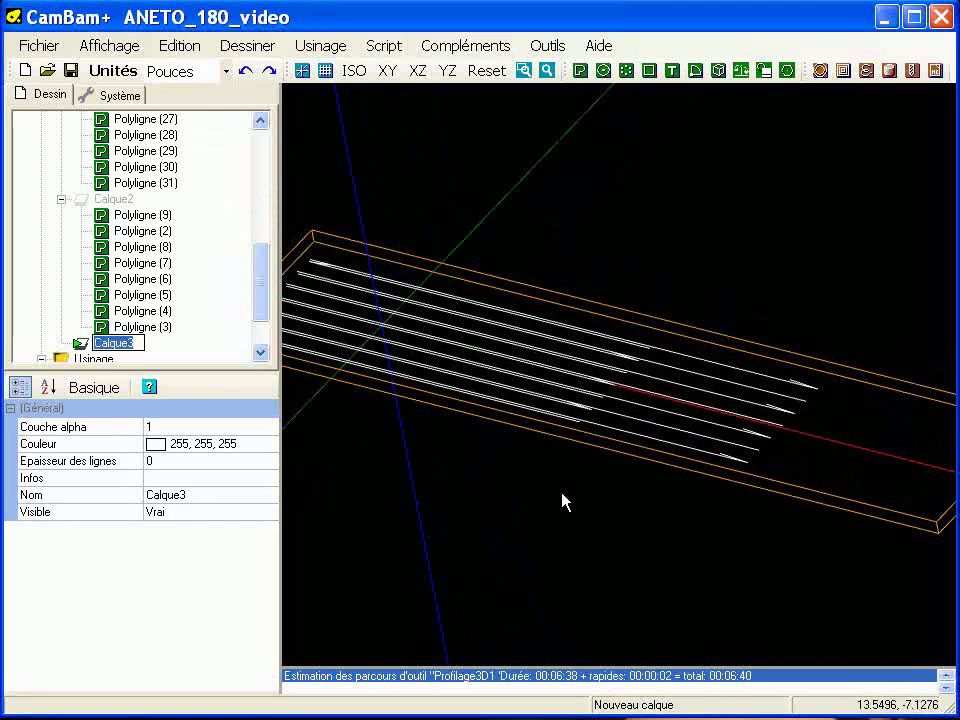
middle_click_drag(579, 482, 512, 466)
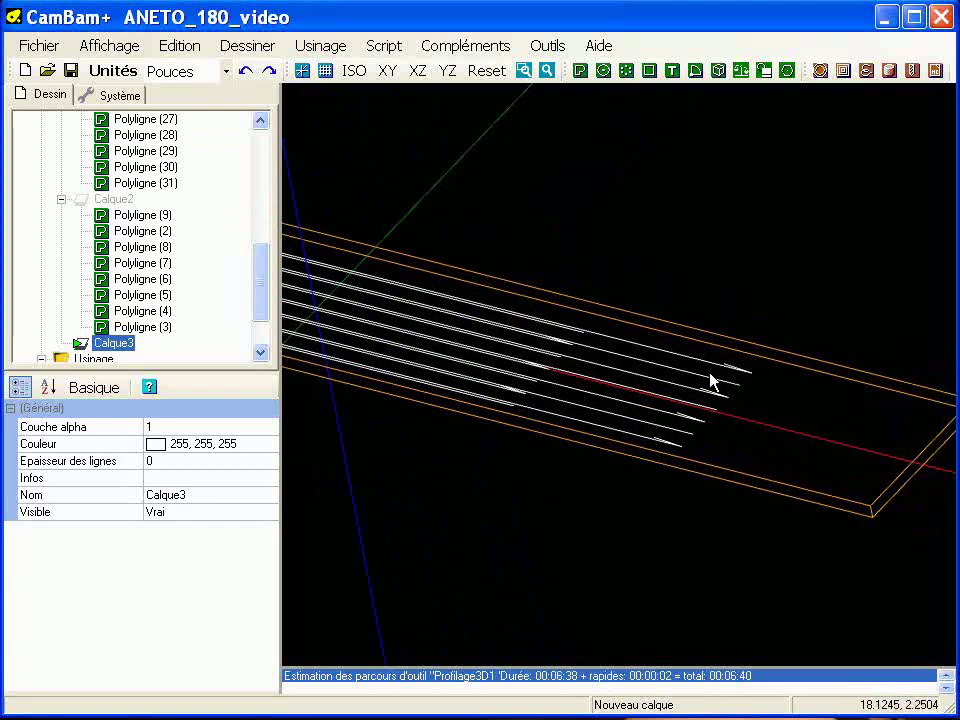
- Move the second pass's polylines, Polyligne (10) to Polyligne (20), including the short end segments, out of Calque1 into Calque3
scroll(634, 432, "up", 5)
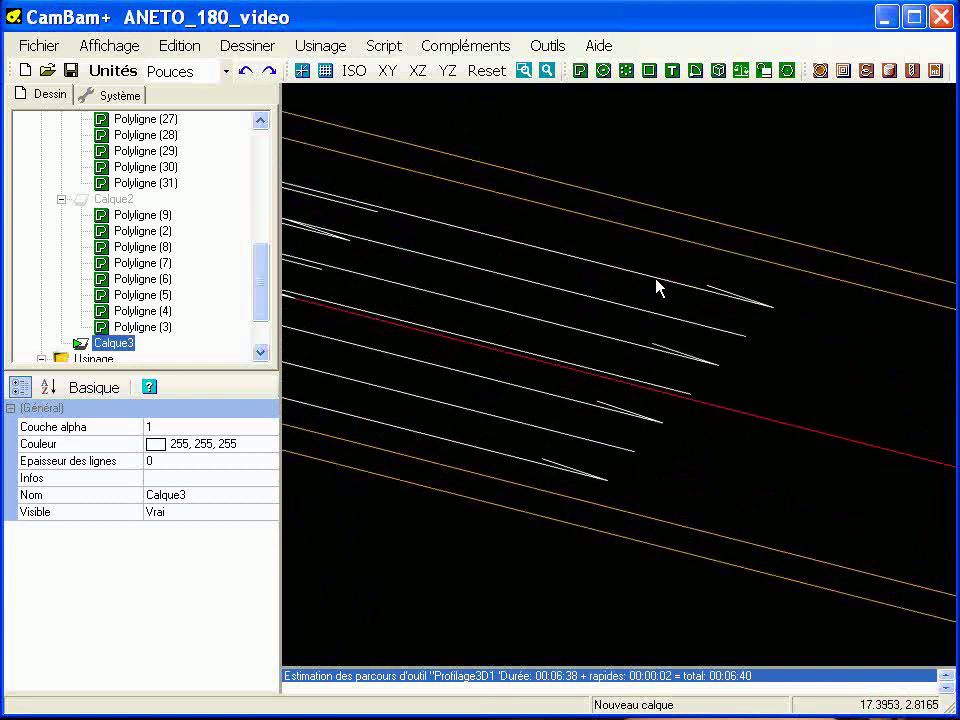
left_click(655, 281)
left_click(654, 318, "ctrl")
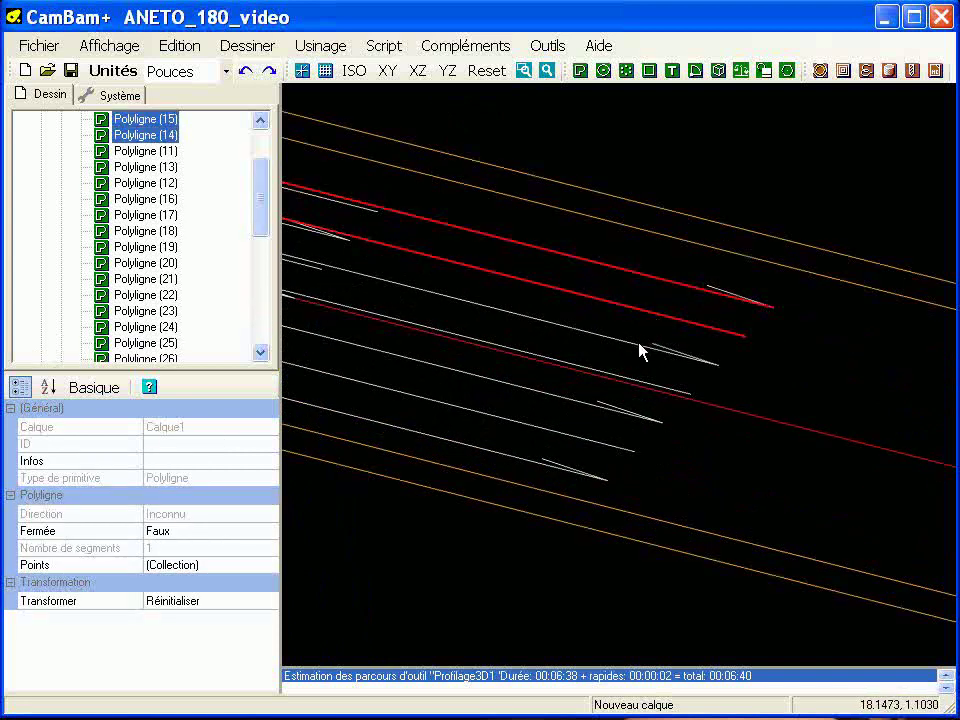
left_click(641, 347, "ctrl")
left_click(613, 380, "ctrl")
left_click(592, 406, "ctrl")
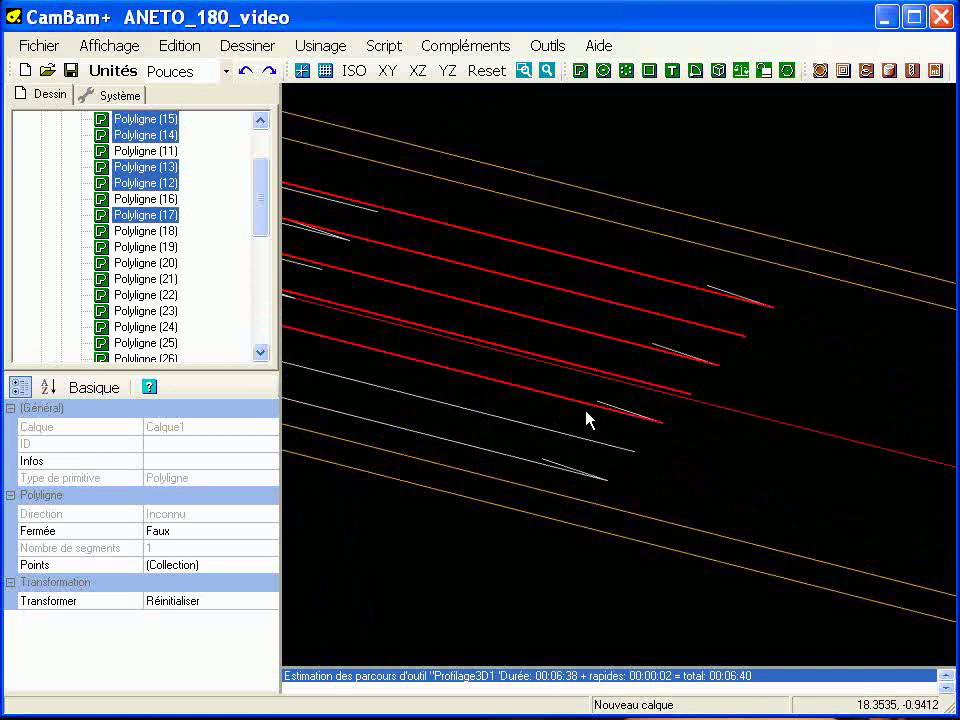
left_click(564, 441, "ctrl")
left_click(535, 459, "ctrl")
left_click(545, 462, "ctrl")
left_click(605, 410, "ctrl")
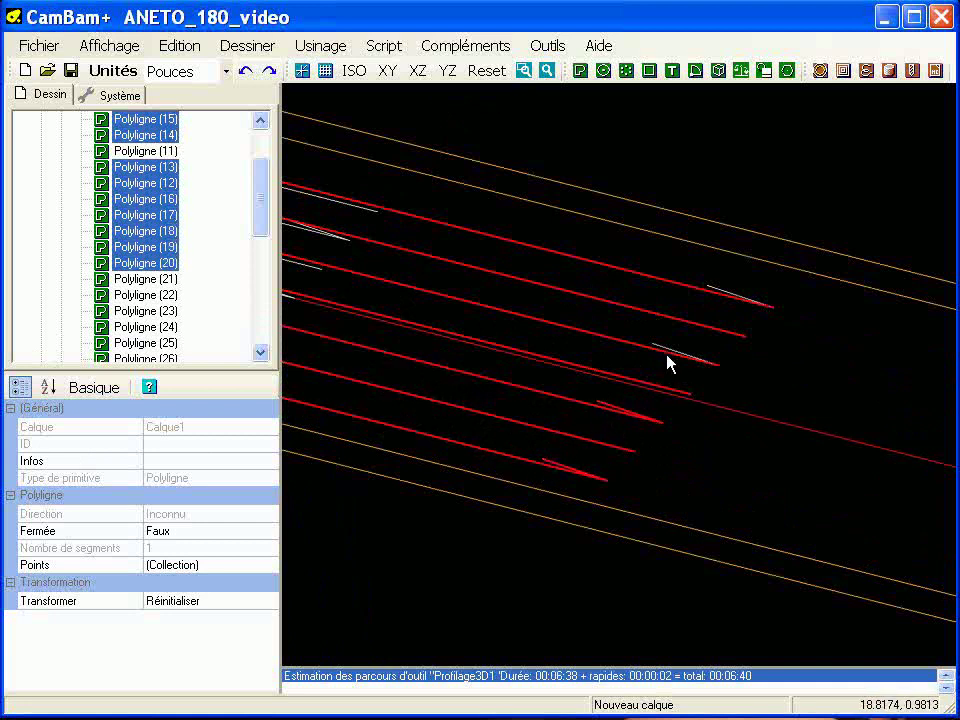
left_click(662, 350, "ctrl")
middle_click_drag(724, 298, 776, 428)
middle_click_drag(502, 402, 387, 284)
right_click(140, 209)
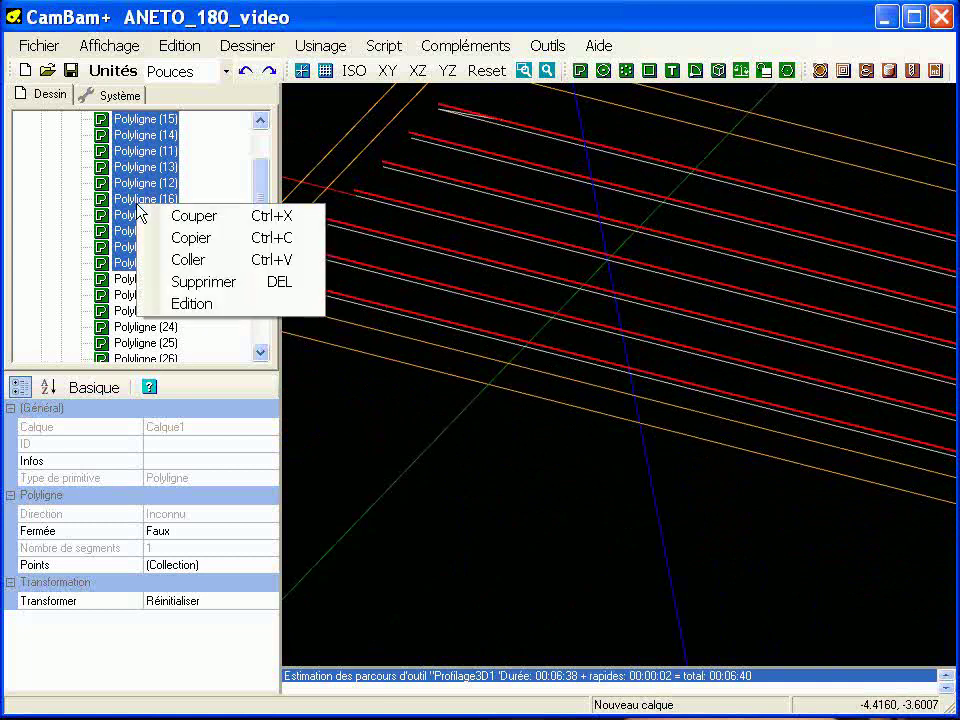
left_click(163, 214)
left_click_drag(266, 214, 264, 285)
right_click(118, 281)
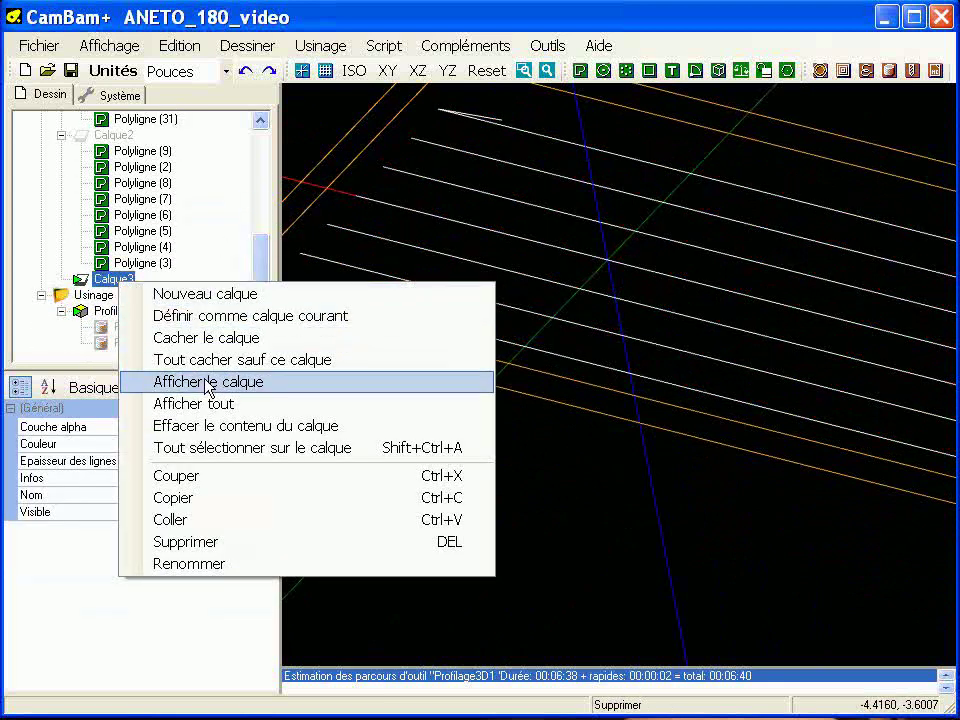
left_click(170, 520)
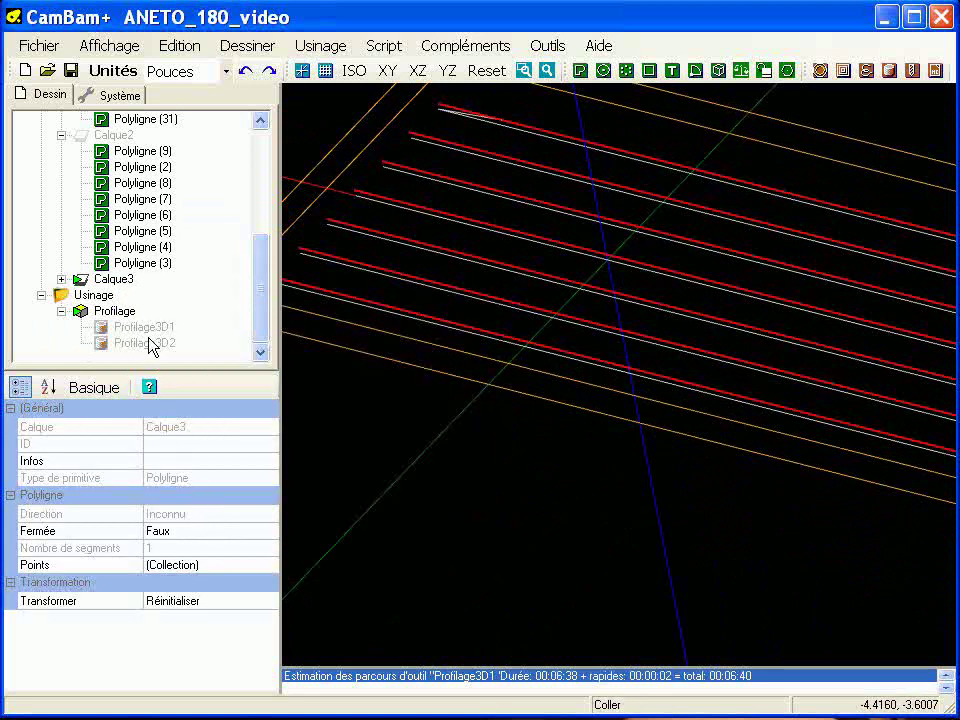
- Hide layer Calque3 to leave only the remaining Calque1 polylines displayed
left_click(115, 278)
key("space")
middle_click_drag(687, 414, 558, 427)
scroll(558, 427, "down", 5)
middle_click_drag(726, 470, 733, 444)
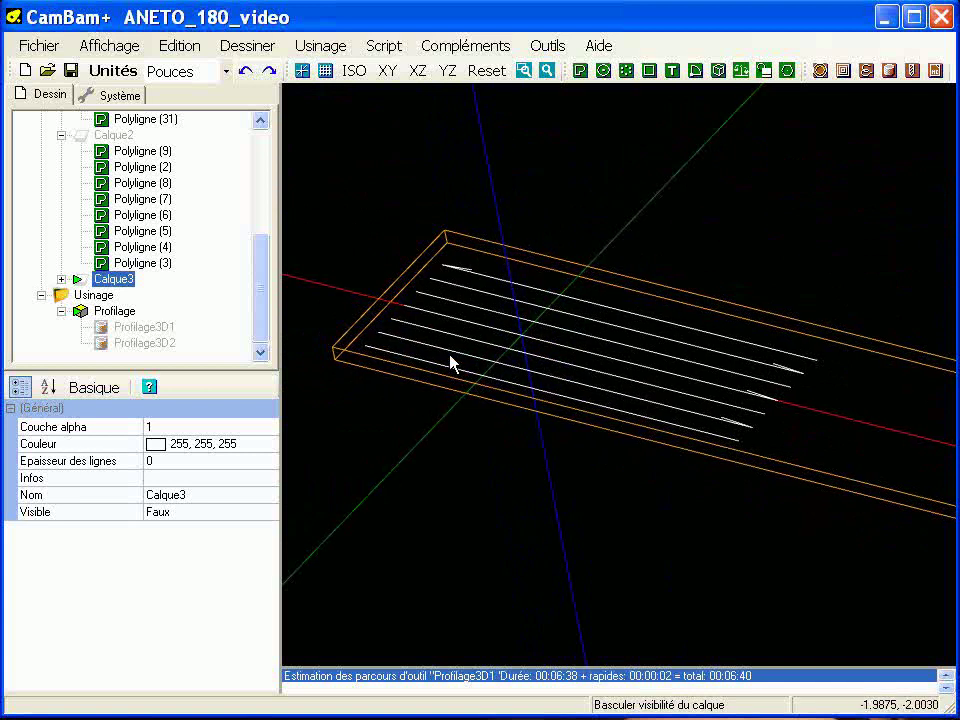
- Check in the 3D view which pass is formed by the polylines left in Calque1, Polyligne (21) to Polyligne (31)
left_click_drag(262, 284, 259, 190)
left_click(138, 167)
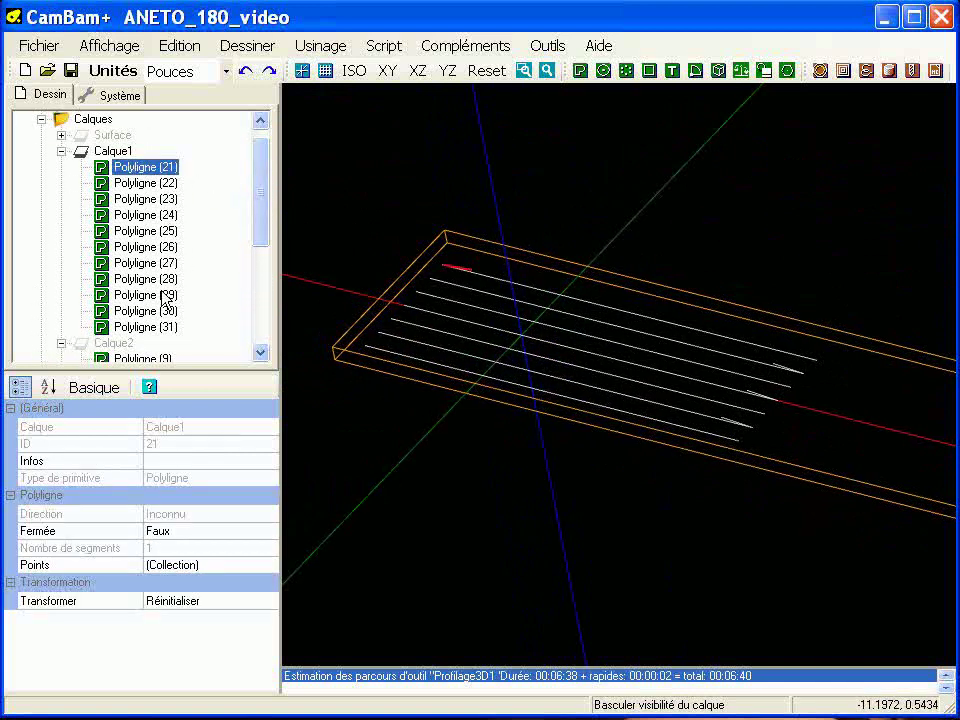
left_click(153, 328, "shift")
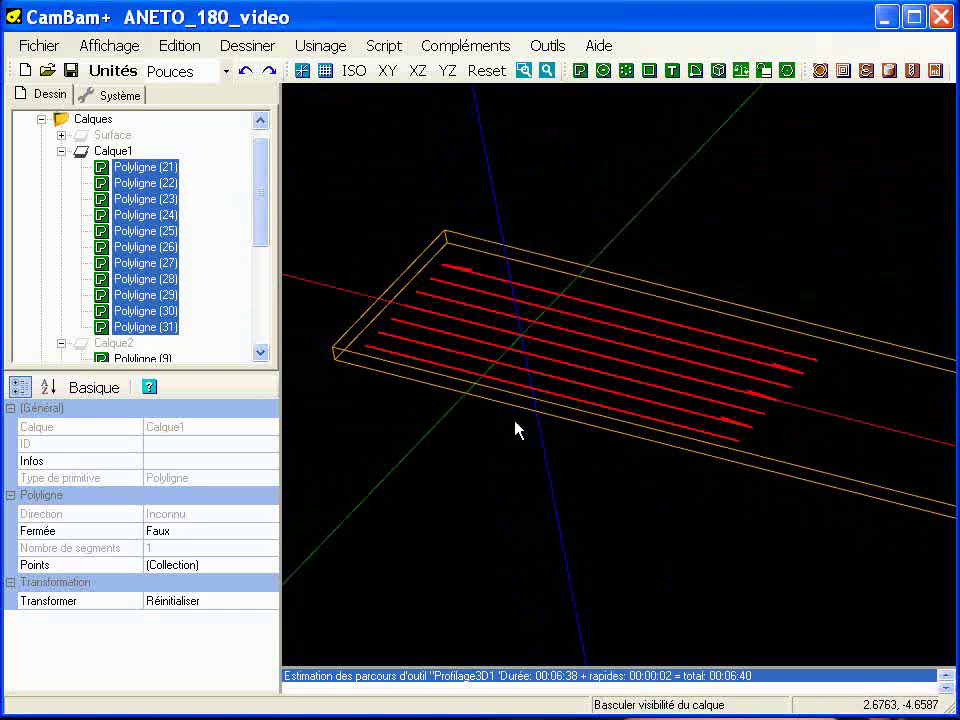
left_click(408, 368)
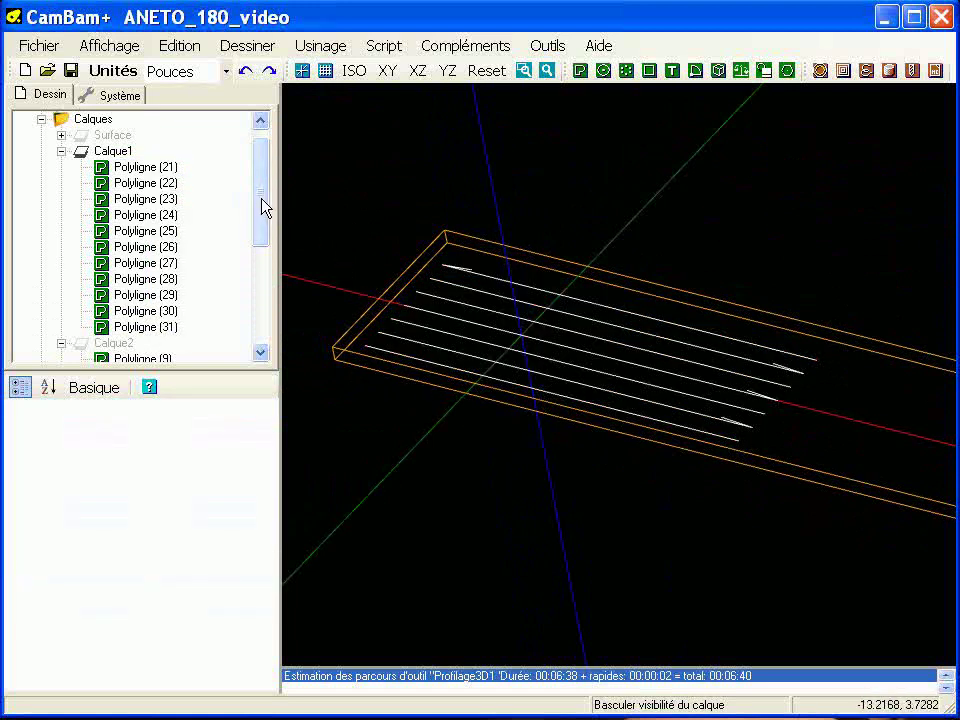
- Collapse the layer lists, move Calque1 below Calque3 in the layer order and hide it
left_click(60, 151)
left_click(60, 168)
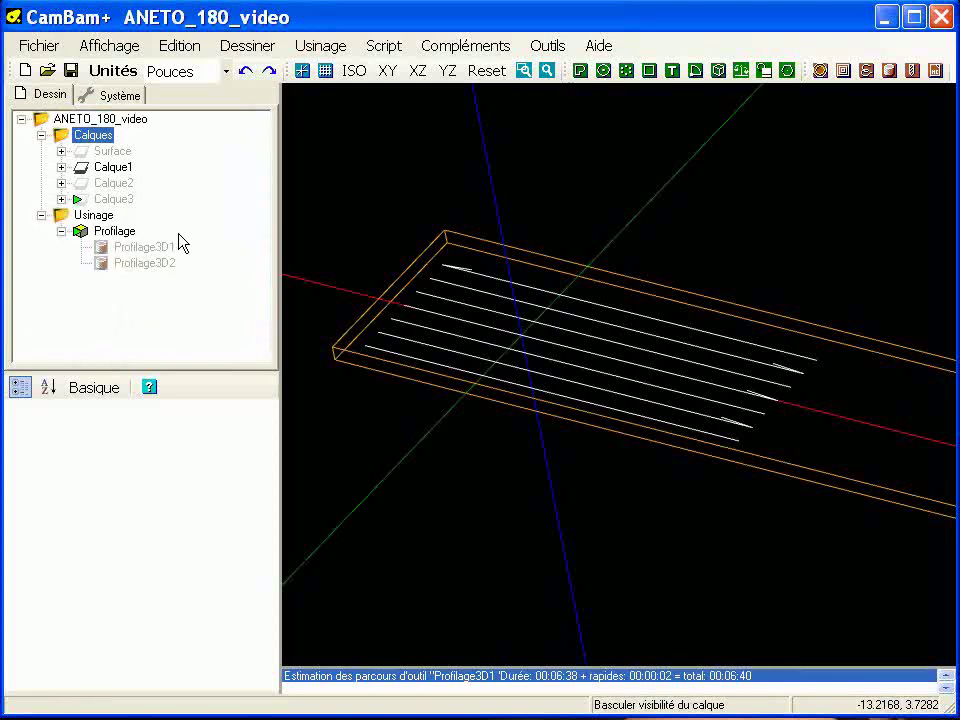
left_click_drag(113, 168, 140, 212)
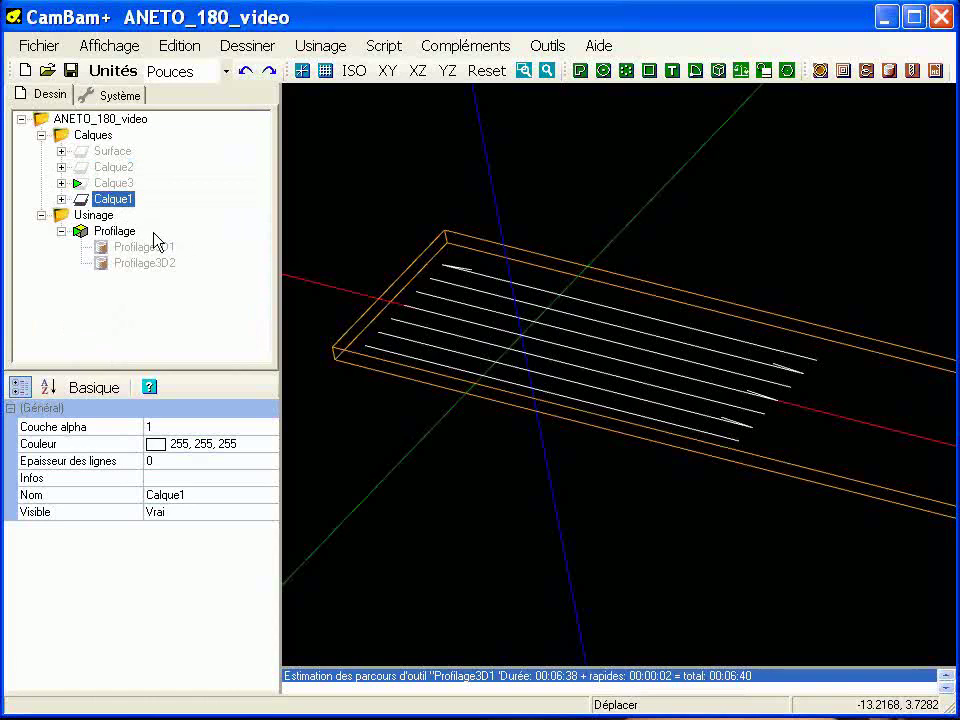
key("space")
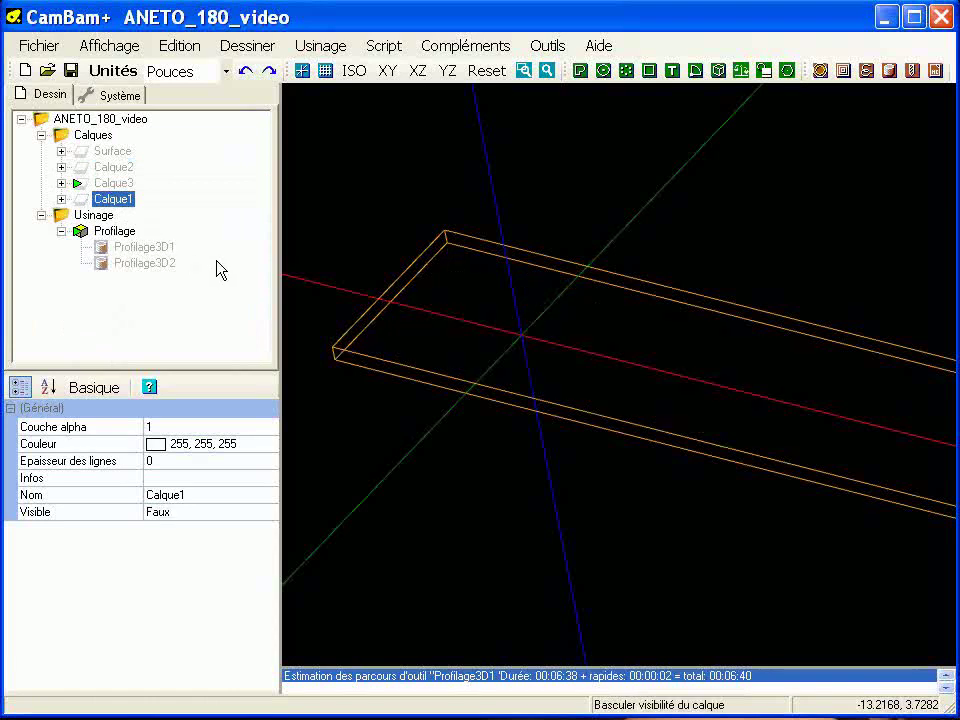
- Show layer Calque2 again and look over its polylines in the 3D view
left_click(113, 167)
key("space")
middle_click_drag(727, 458, 700, 456)
left_click_drag(700, 456, 621, 435, "alt")
left_click_drag(771, 461, 851, 510, "alt")
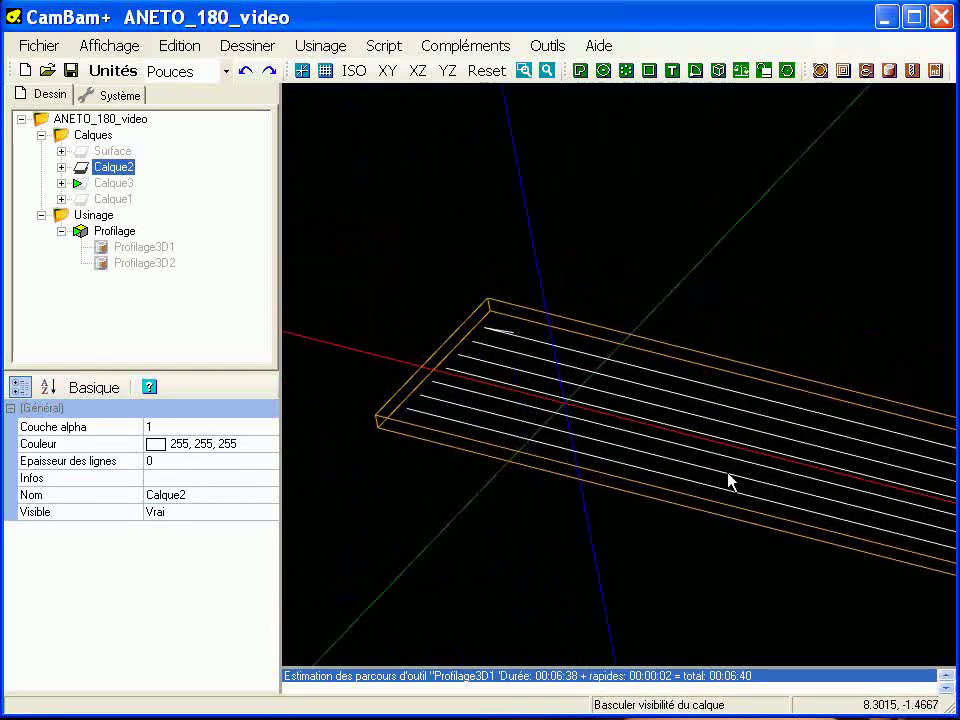
- Join the short end segment in Calque2 with its adjoining long polyline, using a joining tolerance of 0.05
left_click(62, 168)
left_click_drag(542, 368, 663, 387, "alt")
scroll(663, 387, "up", 4)
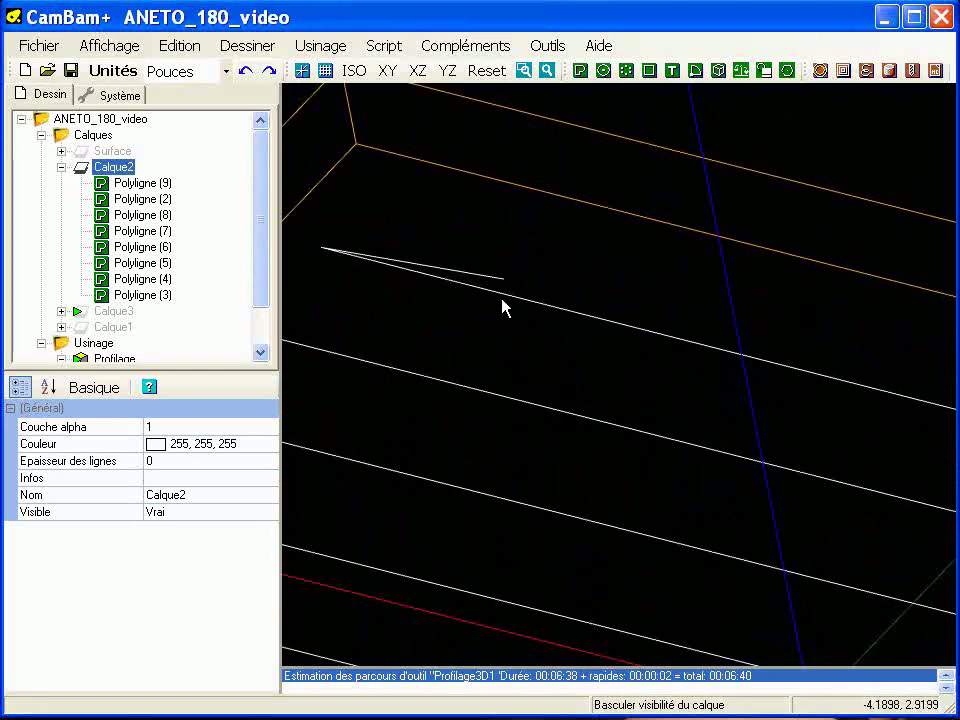
left_click(497, 283)
left_click(527, 303, "ctrl")
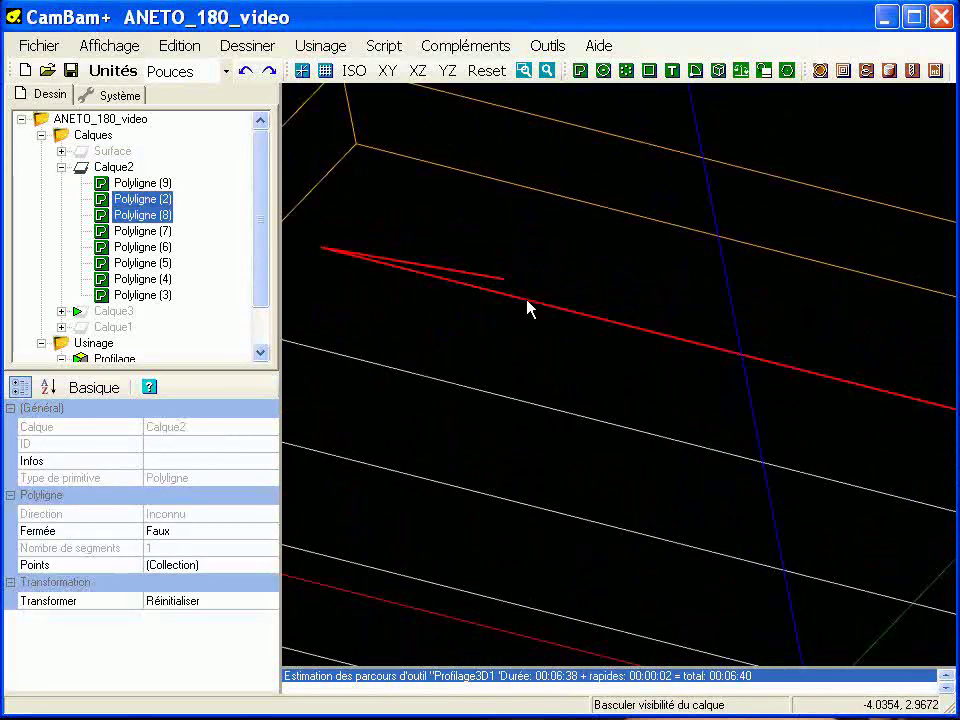
key("j")
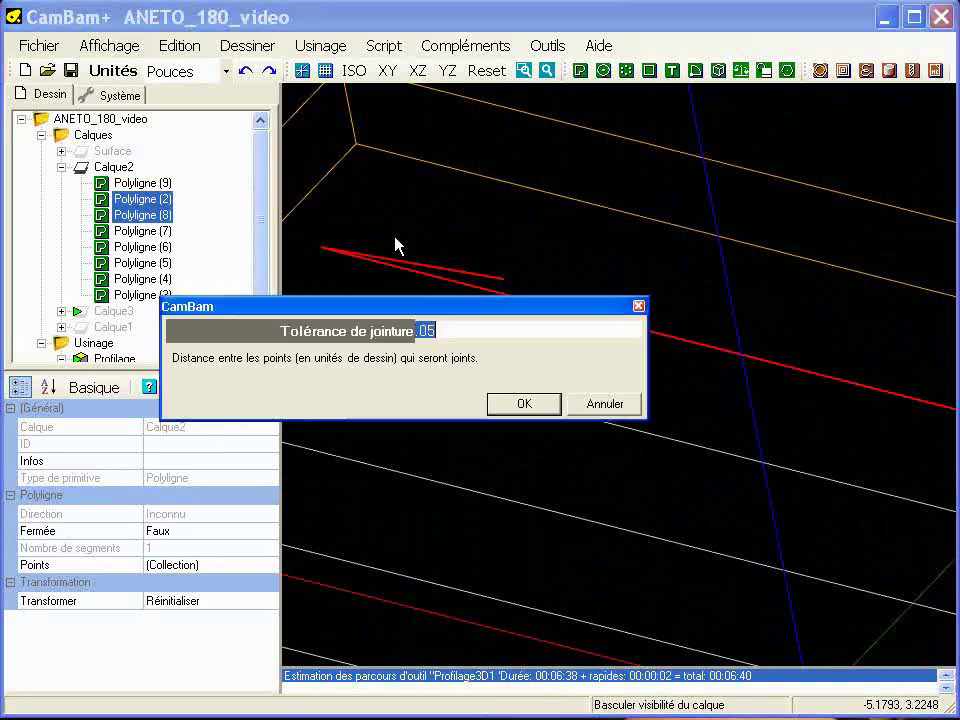
key("Return")
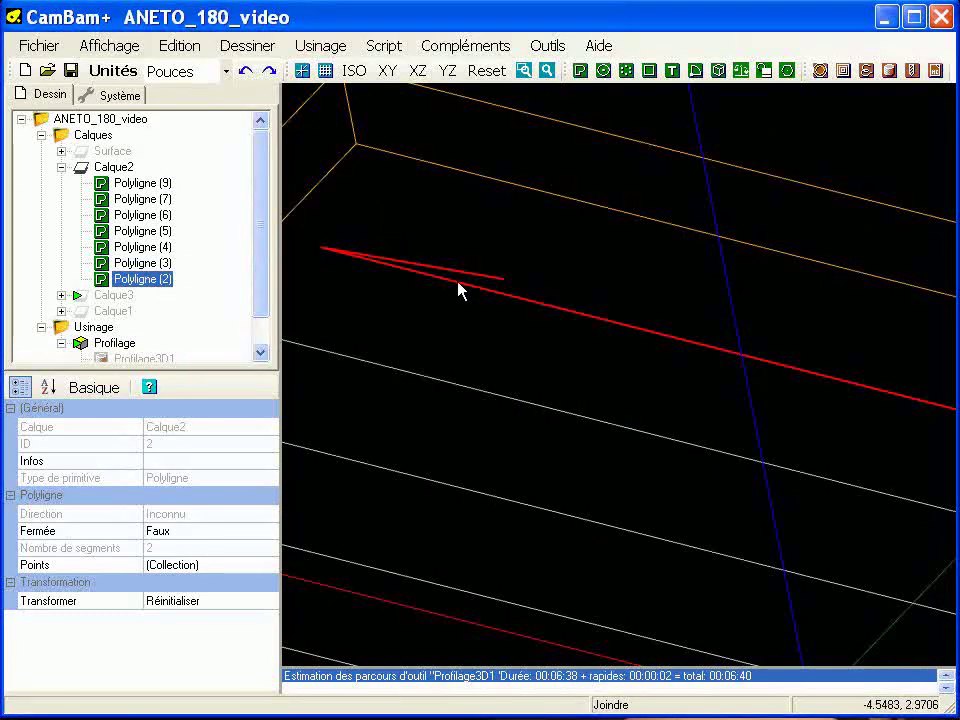
- Go through the polylines of Calque2 one by one to identify each in the 3D view
scroll(475, 285, "down", 3)
scroll(487, 290, "down", 1)
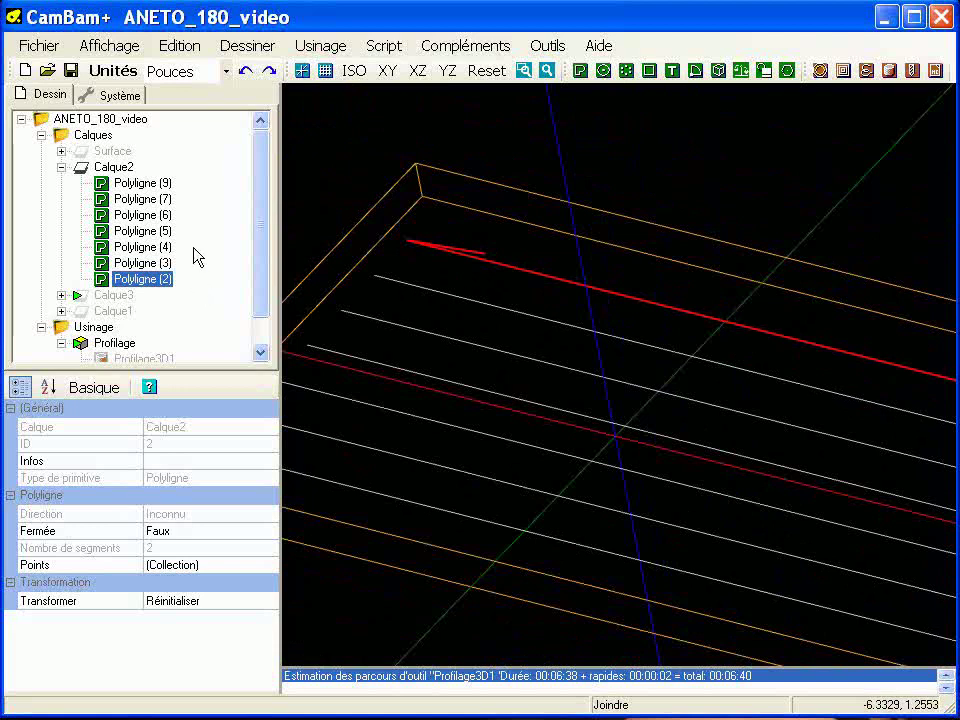
left_click(160, 184)
key("Down")
key("Down")
key("Down")
key("Down")
key("Down")
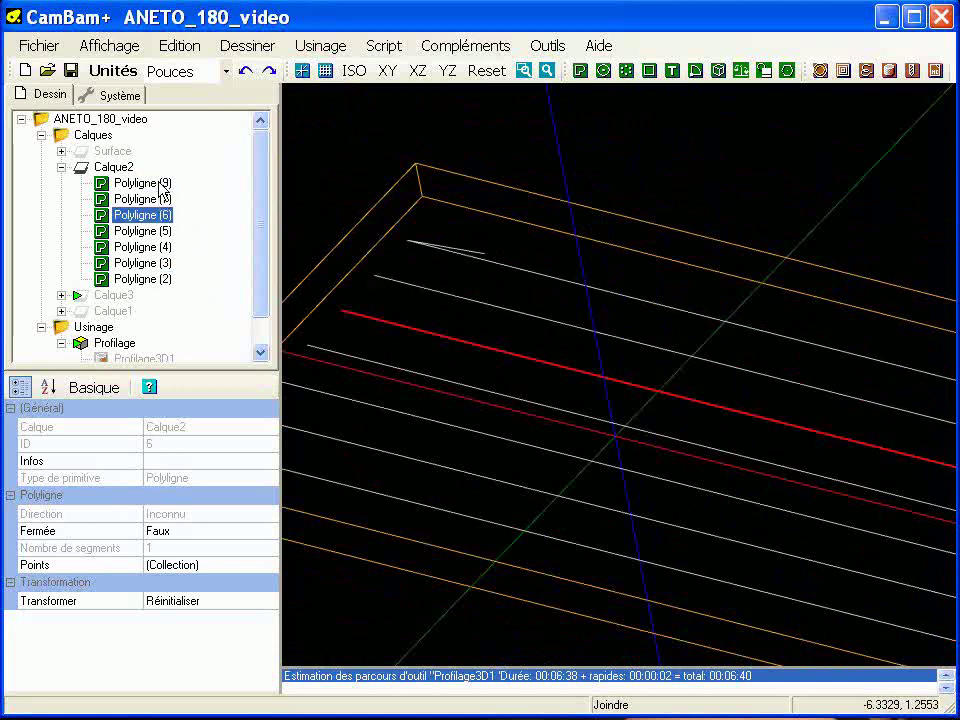
key("Down")
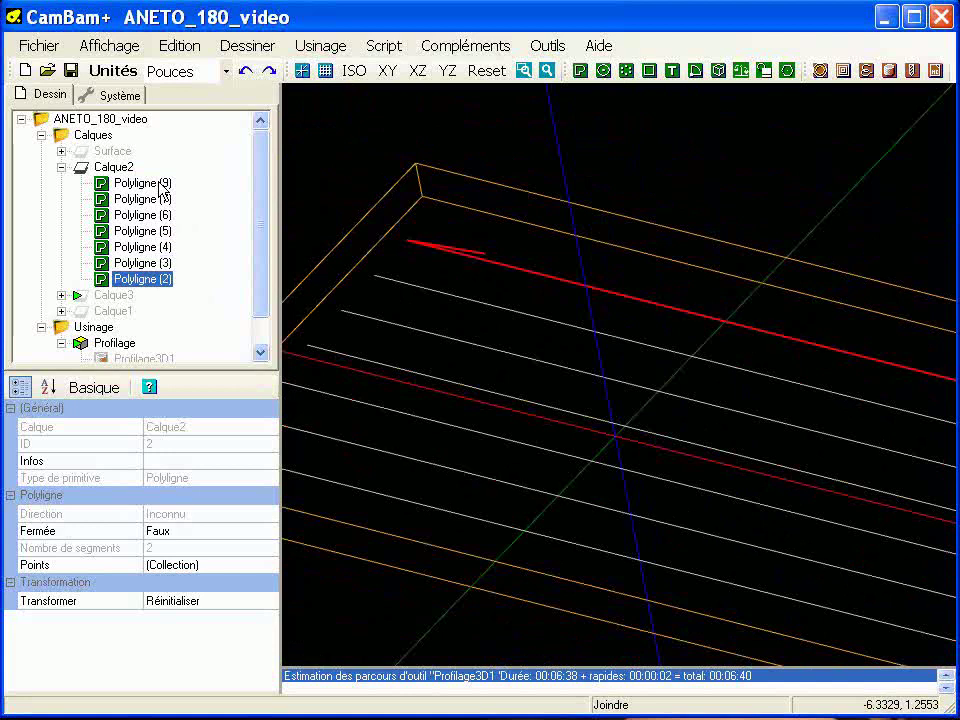
- Reorder the polylines of Calque2 so that Polyligne (2) comes first and Polyligne (9) comes last
key("Up")
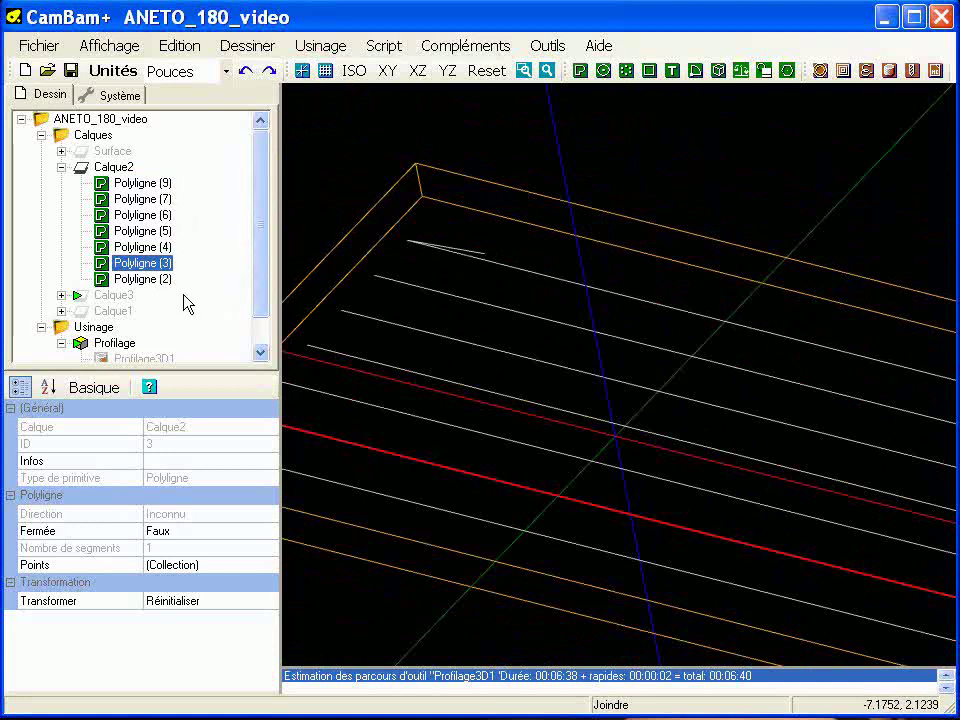
left_click_drag(135, 280, 146, 184)
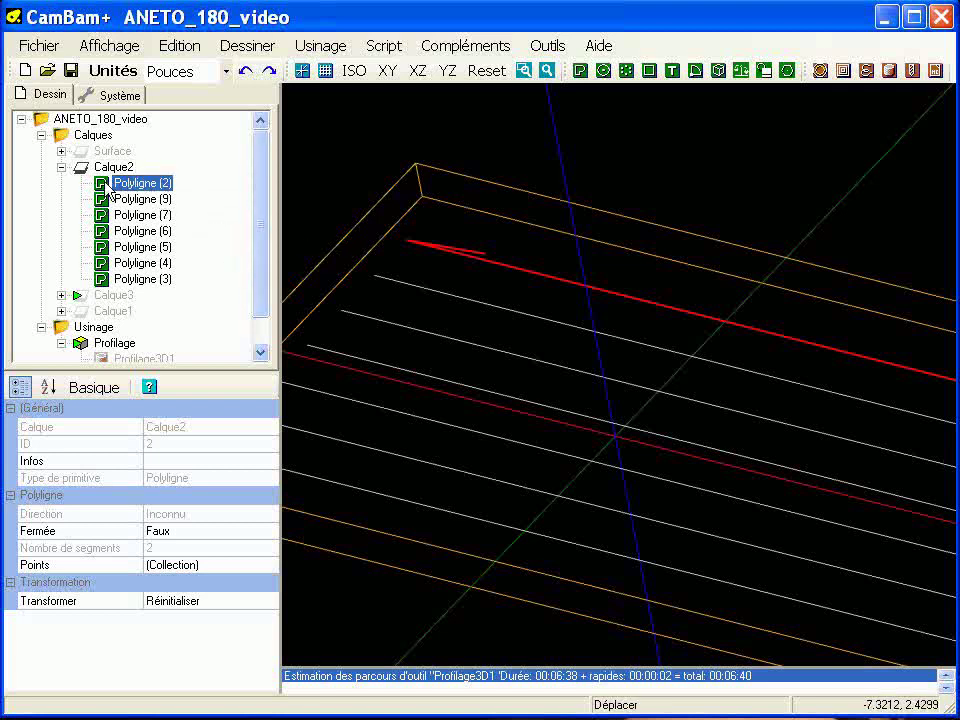
key("Down")
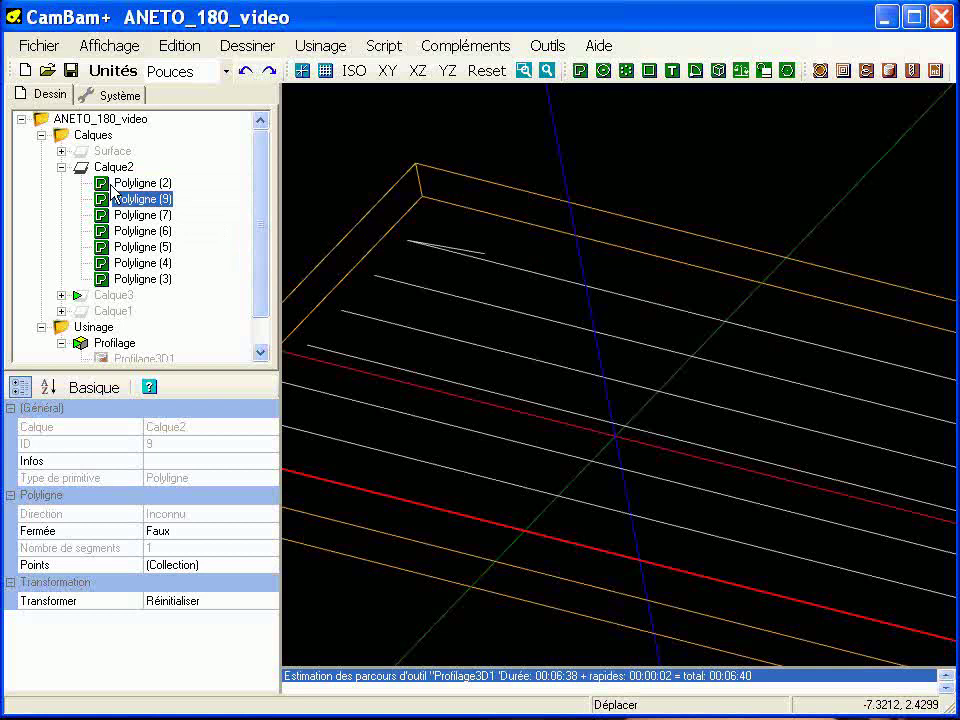
scroll(465, 401, "down", 3)
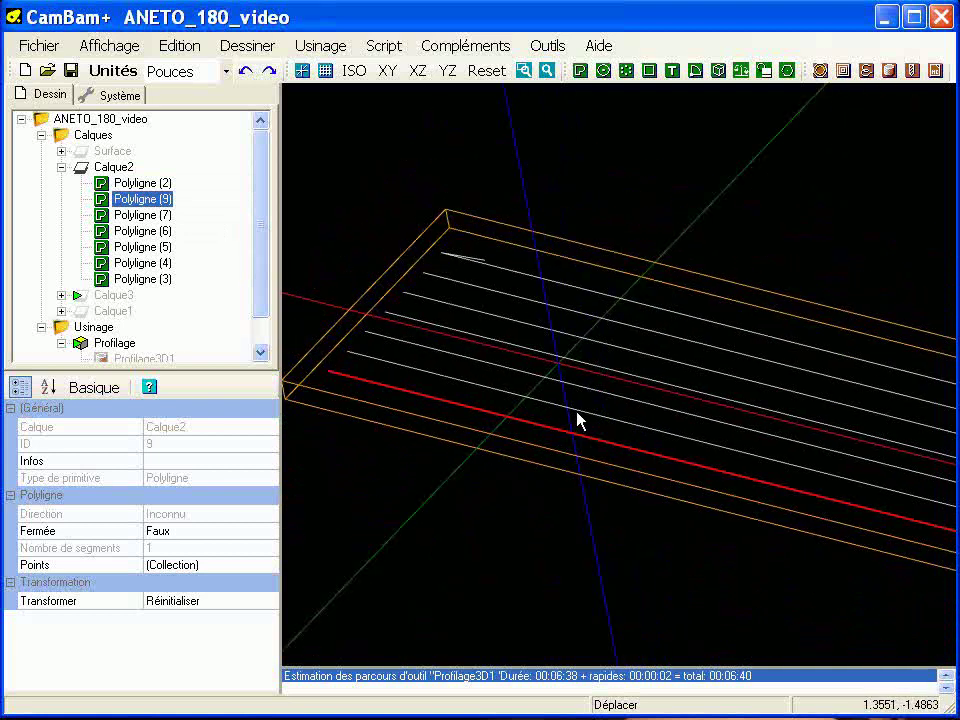
scroll(578, 418, "up", 3)
left_click(157, 215)
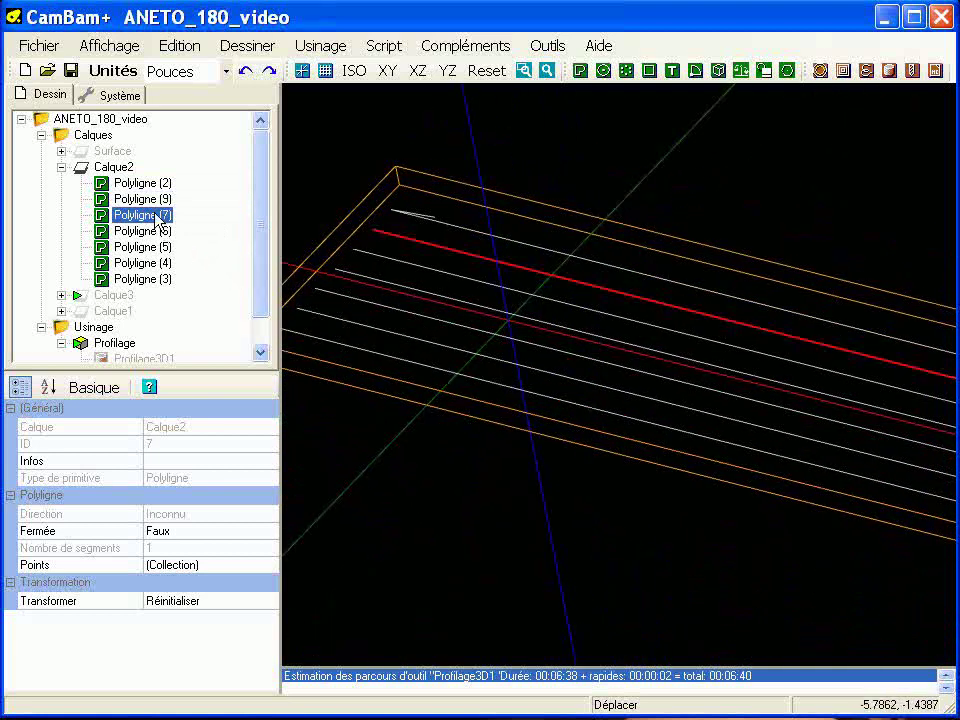
left_click(165, 200)
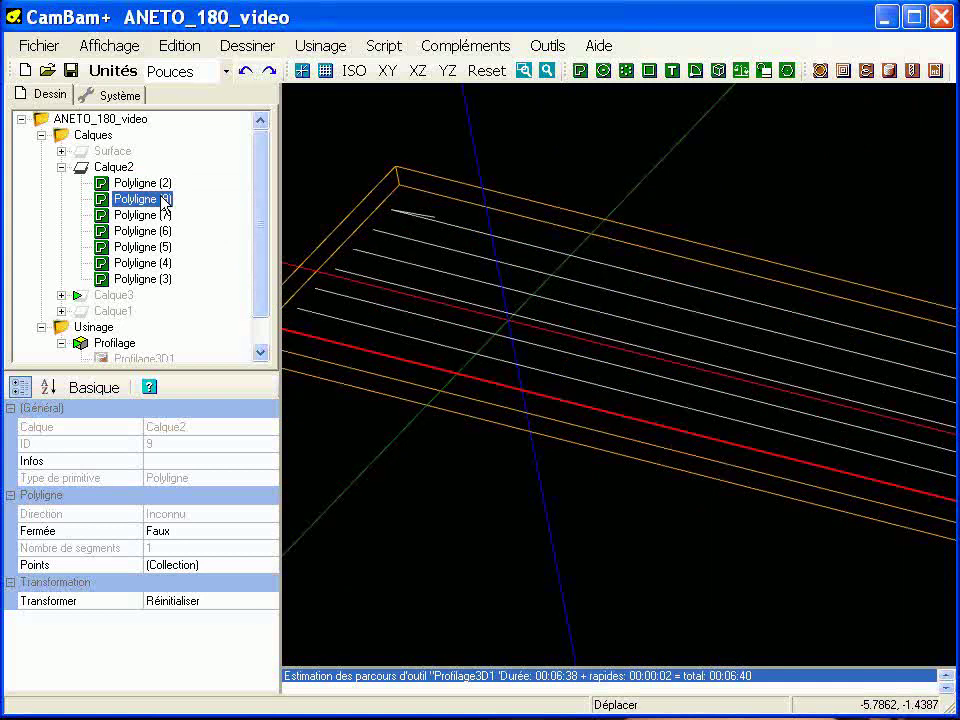
left_click_drag(157, 205, 152, 288)
- Go through the polylines of Calque2 from first to last to check their machining order in the 3D view
left_click(161, 185)
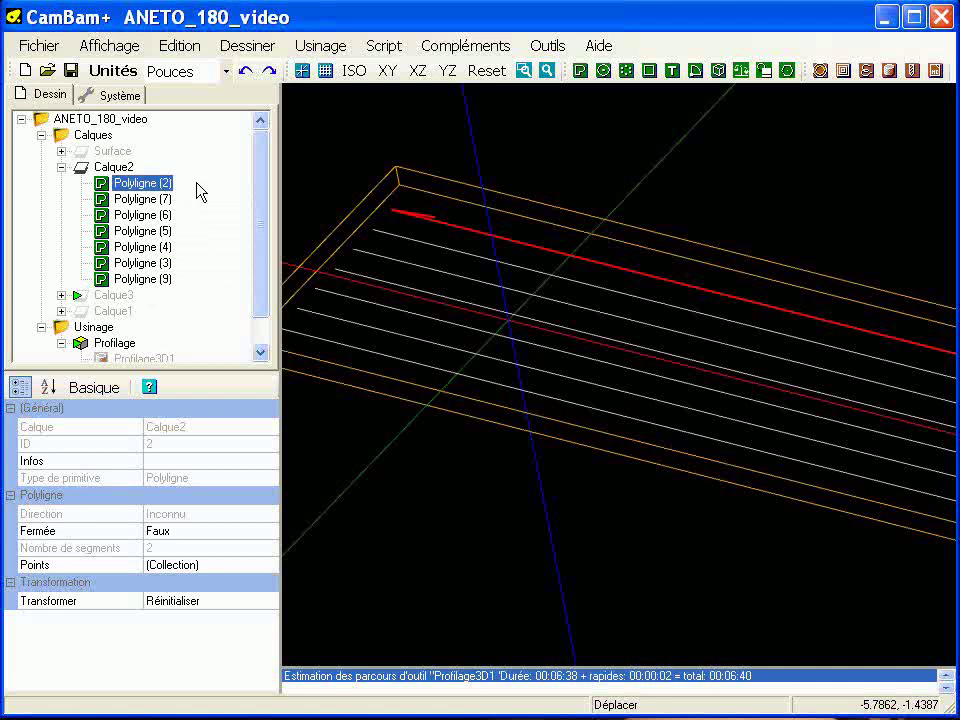
key("Down")
key("Down")
key("Down")
key("Down")
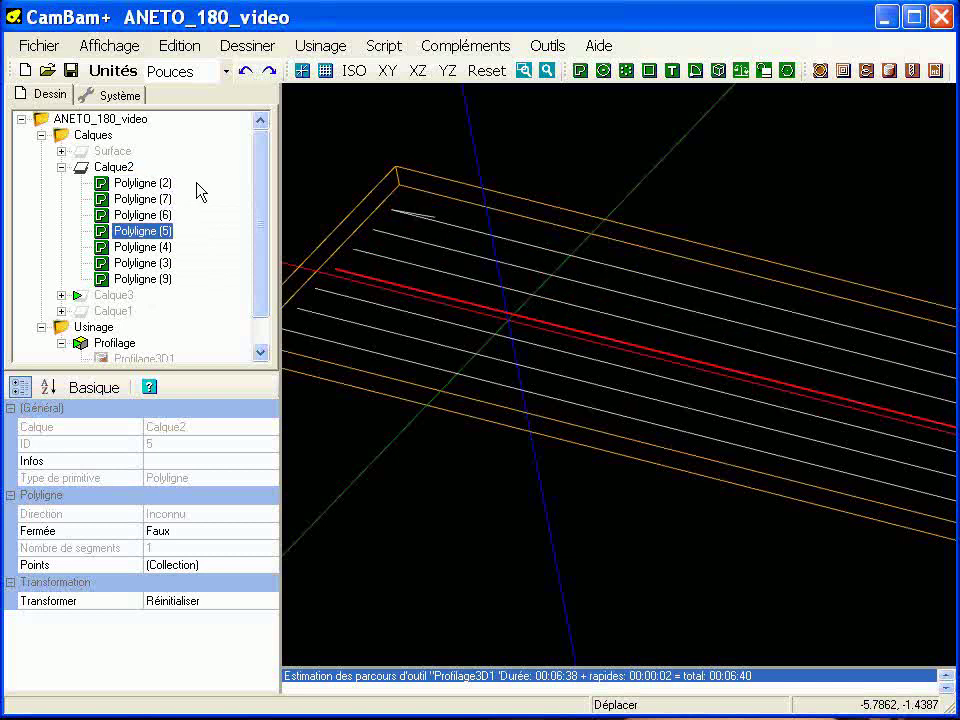
key("Down")
key("Down")
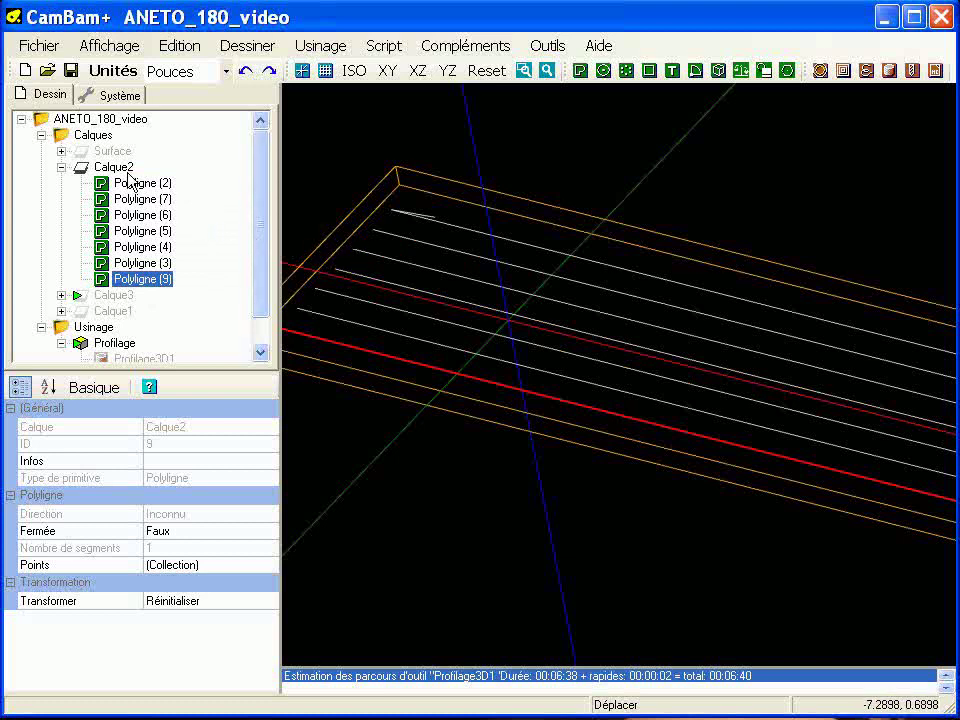
- Collapse Calque2, expand Calque3 and make it visible, and hide Calque2
left_click(85, 167)
left_click(61, 167)
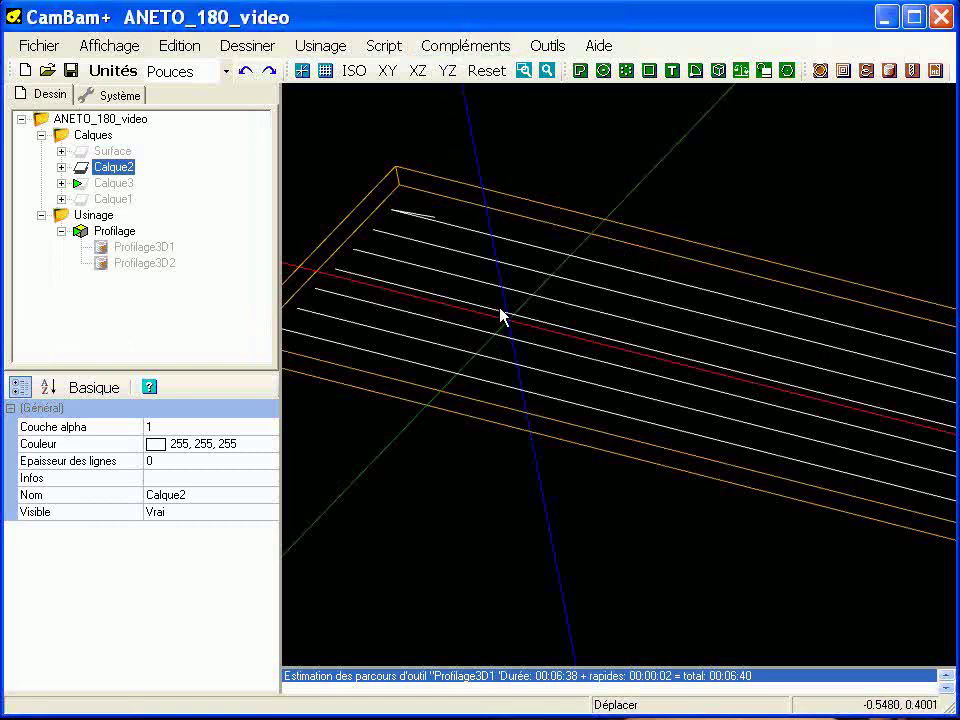
scroll(497, 315, "down", 4)
middle_click_drag(613, 373, 523, 343)
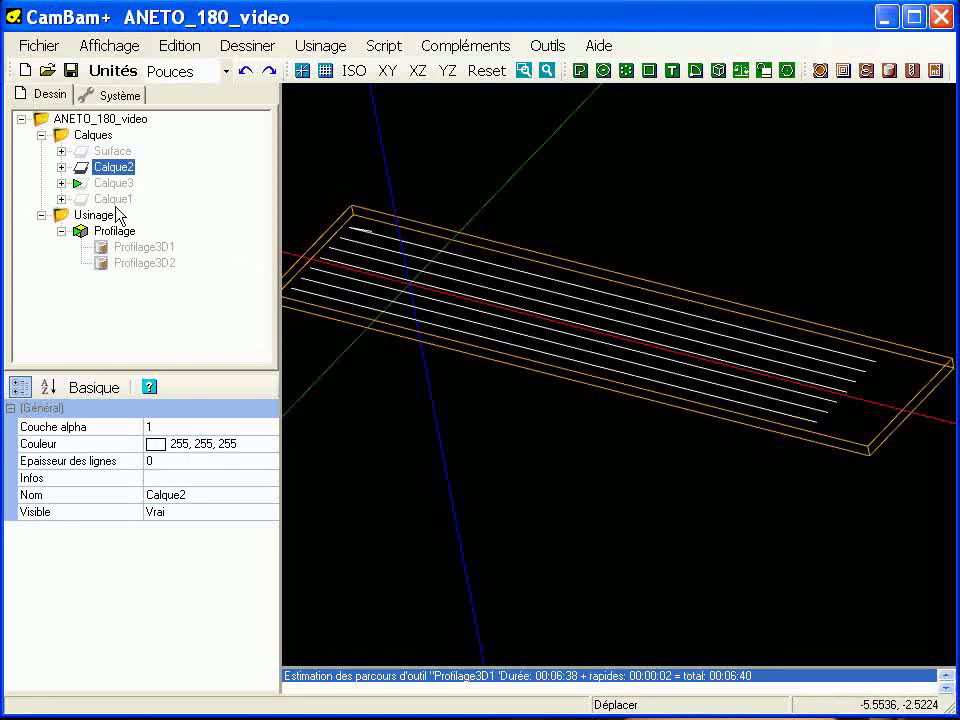
left_click(61, 183)
left_click(110, 167)
key("space")
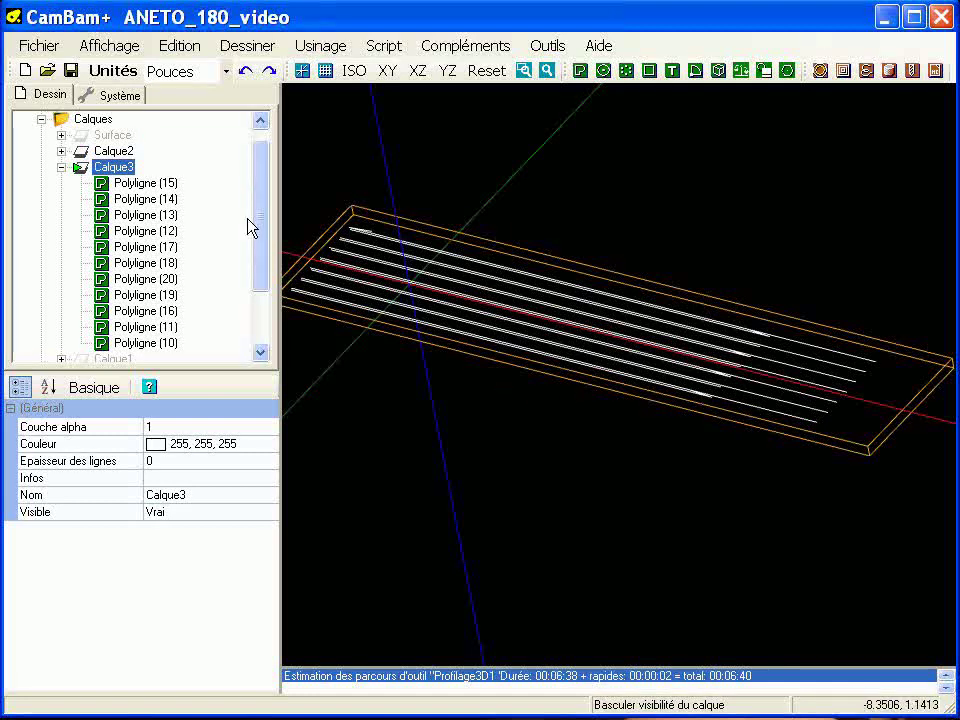
left_click(118, 151)
key("space")
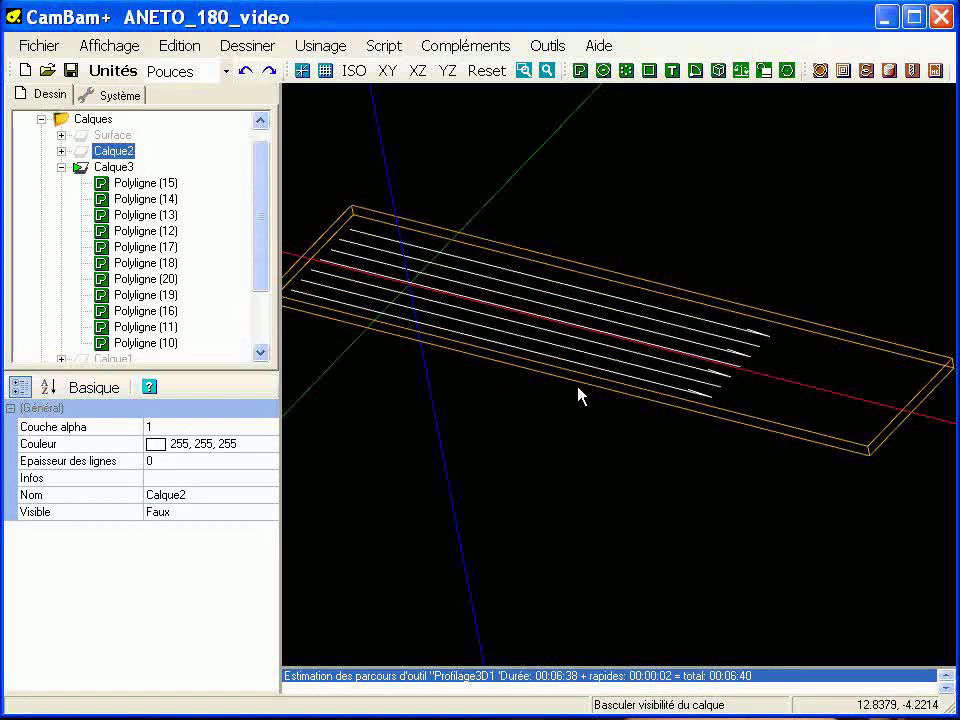
- Delete the three short link segments between the passes of Calque3: Polyligne (10), (11) and (16)
scroll(729, 416, "up", 5)
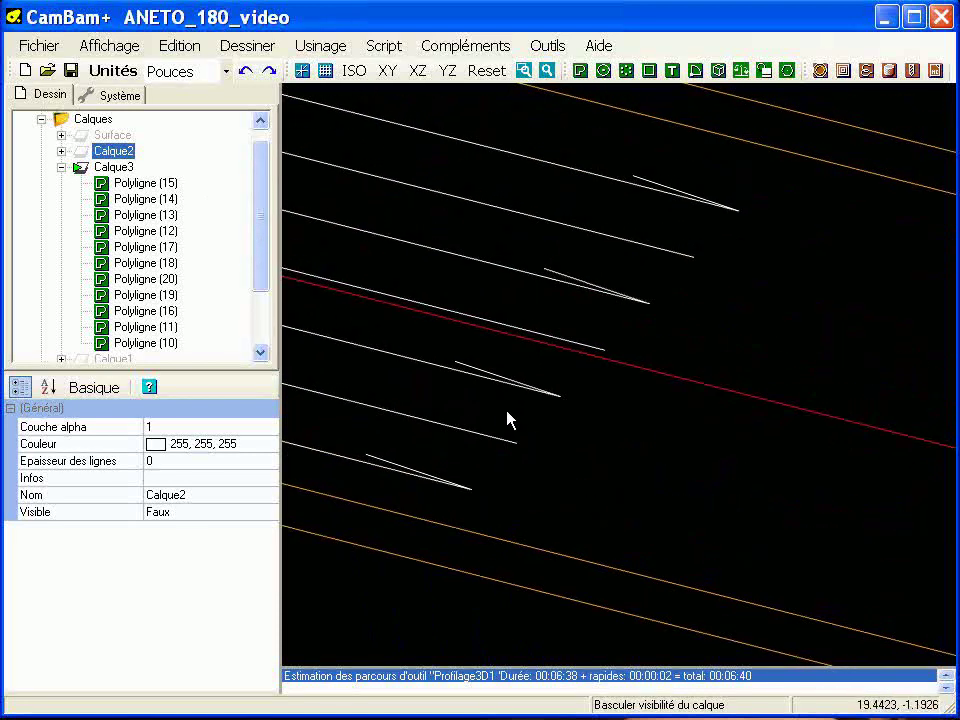
left_click(485, 372)
left_click(567, 284, "ctrl")
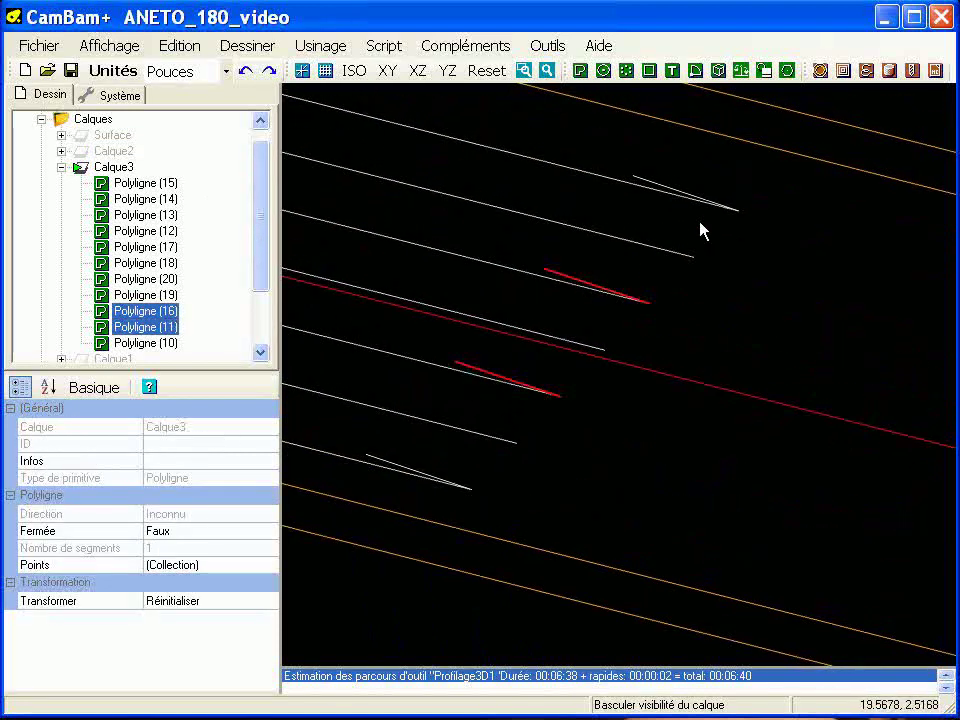
left_click(665, 193, "ctrl")
key("Delete")
key("Return")
- Join the remaining short end segment in Calque3 with its adjoining long Polyligne (20), using a joining tolerance of .05
scroll(842, 360, "down", 2)
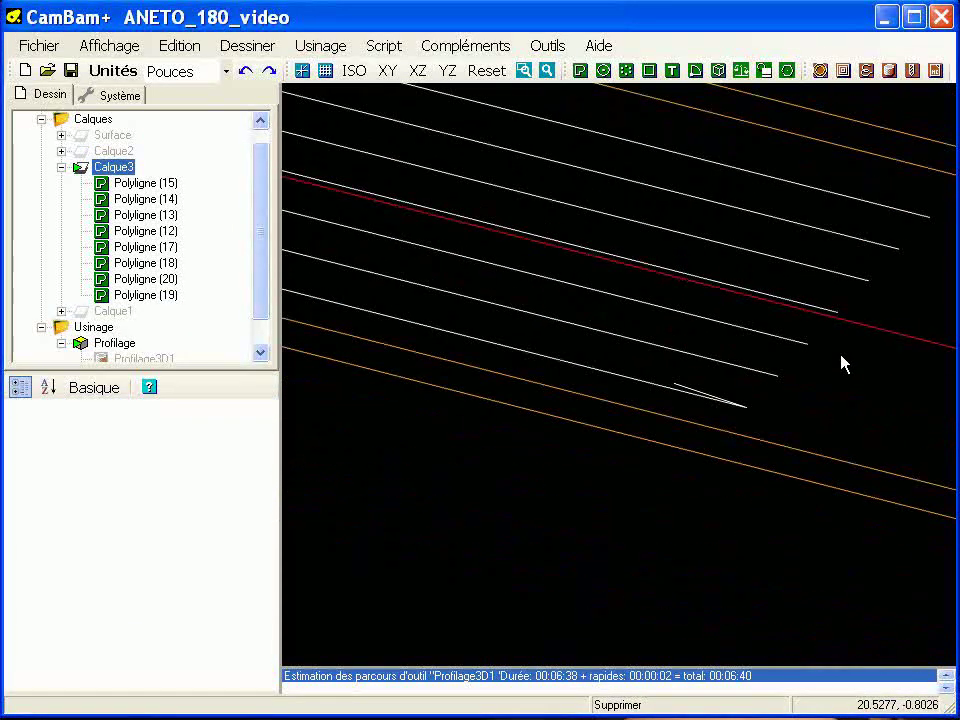
left_click(718, 387)
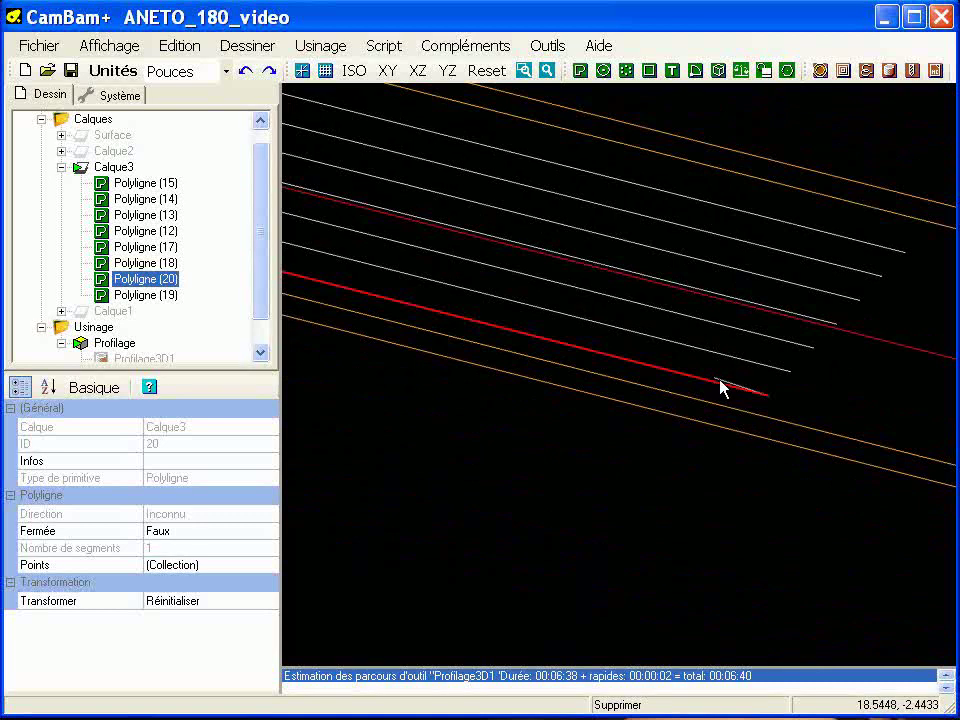
left_click(720, 383, "ctrl")
key("ctrl+j")
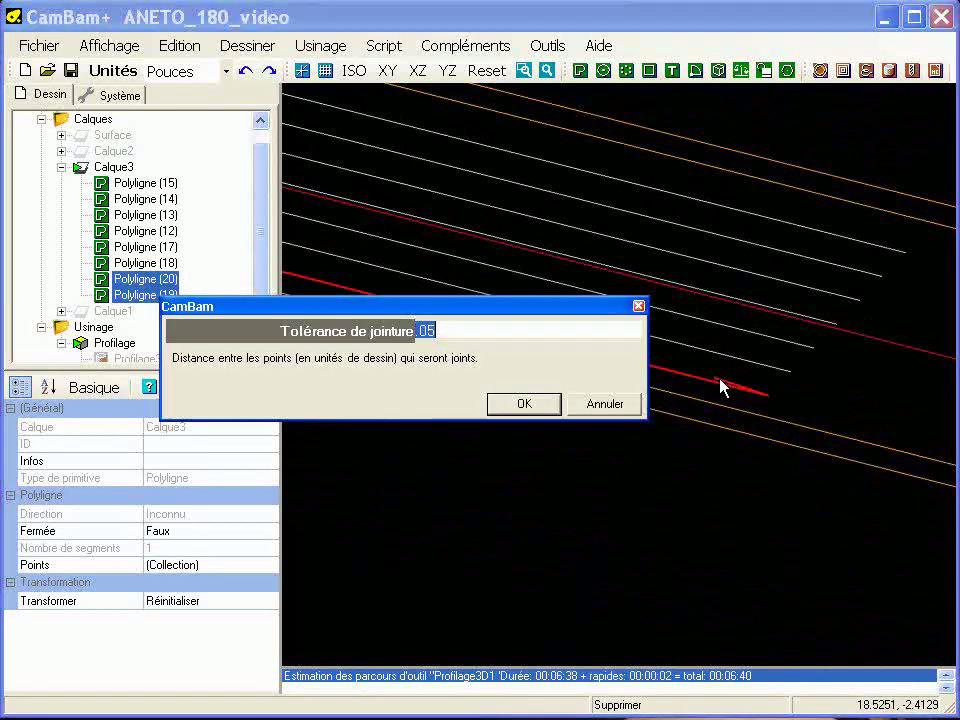
key("Return")
- Move the joined Polyligne (19) to the start of Calque3 and go through the polylines below it
left_click_drag(589, 409, 697, 457, "alt")
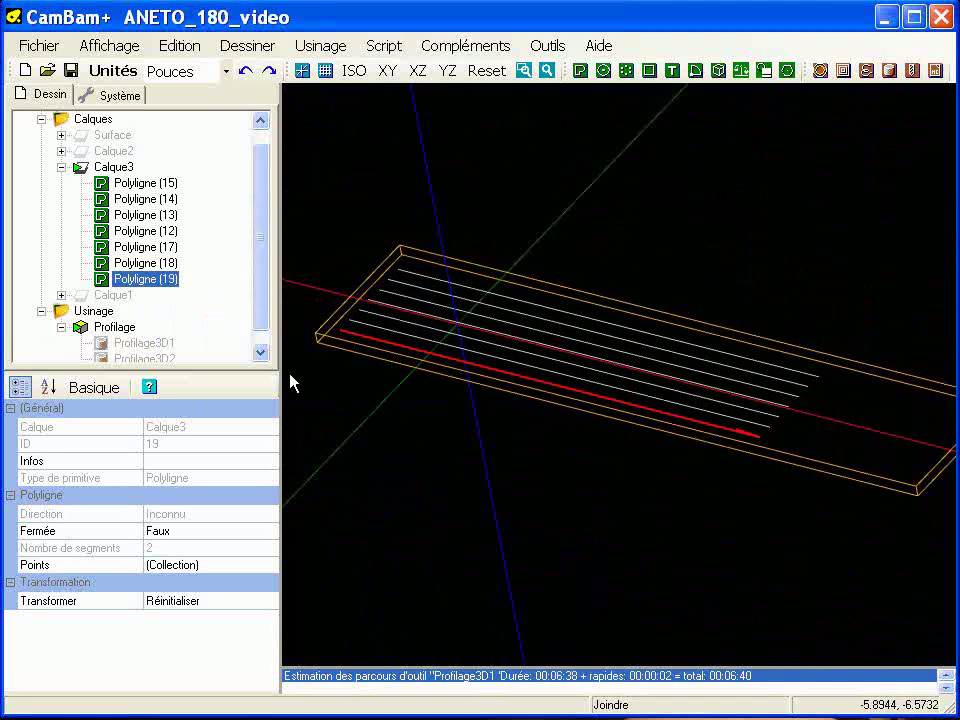
left_click_drag(104, 285, 128, 183)
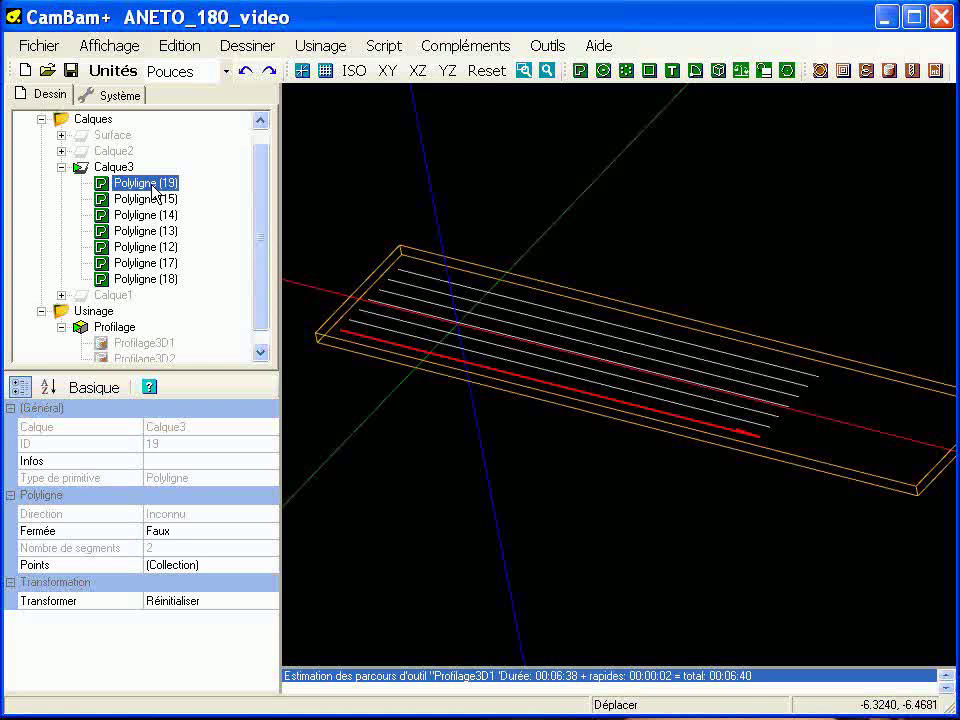
key("Down")
key("Down")
key("Down")
key("Down")
key("Down")
key("Down")
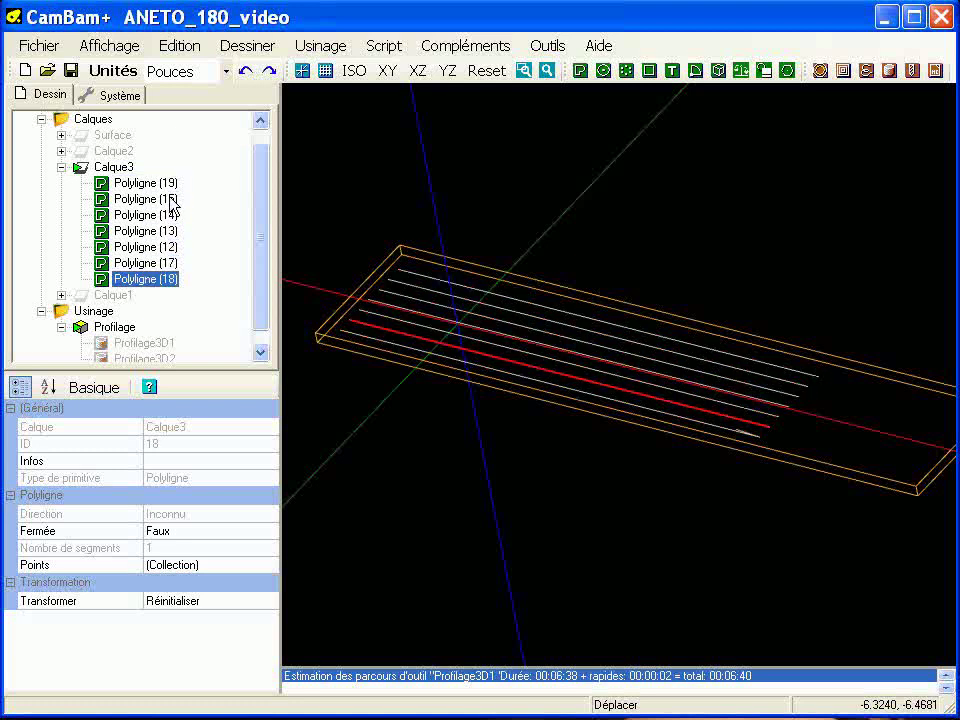
- Place Polyligne (18), (17) and (12) in that order directly after Polyligne (19) in Calque3
left_click(160, 184)
left_click(164, 281)
left_click_drag(164, 281, 178, 200)
left_click_drag(166, 280, 172, 212)
left_click_drag(171, 281, 175, 226)
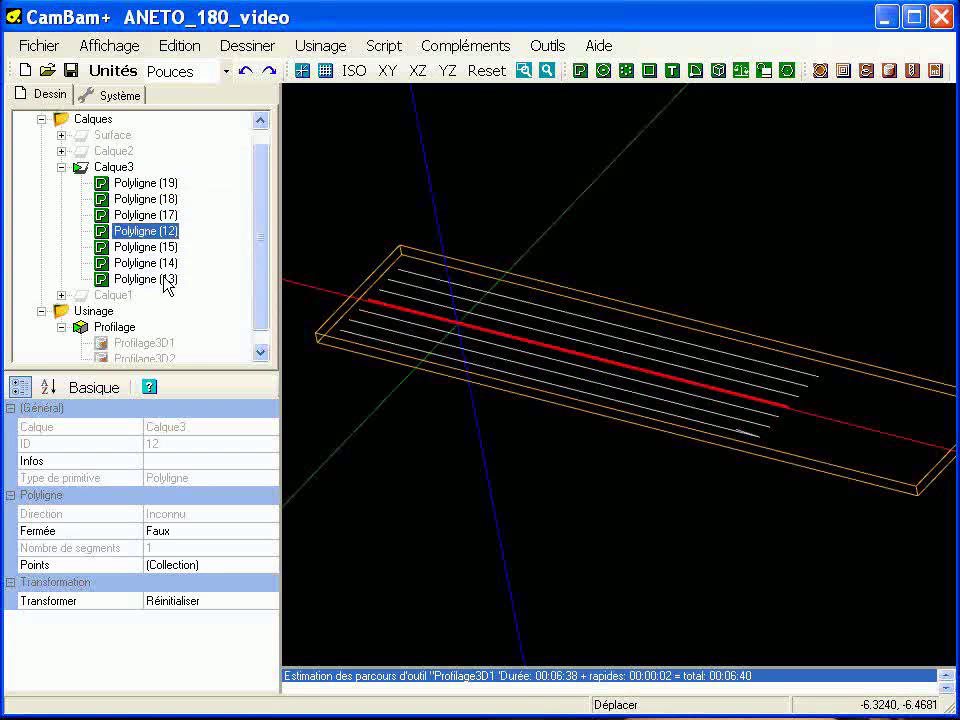
- Check the new sequence in Calque3 and order its last three polylines as 13, 14, 15
left_click(163, 184)
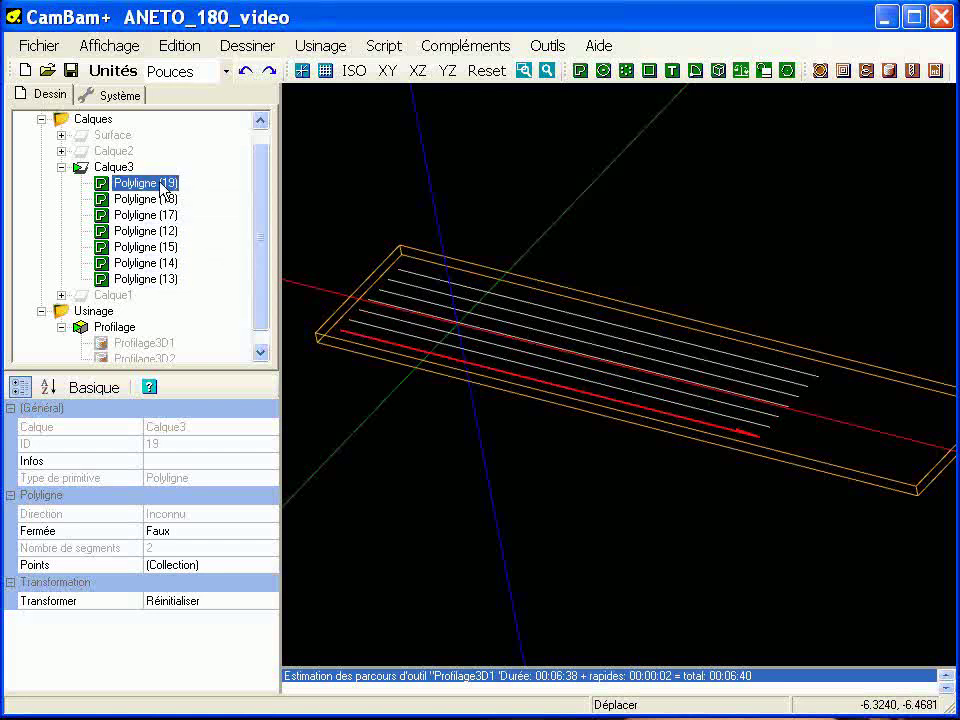
key("Down")
key("Down")
key("Down")
key("Down")
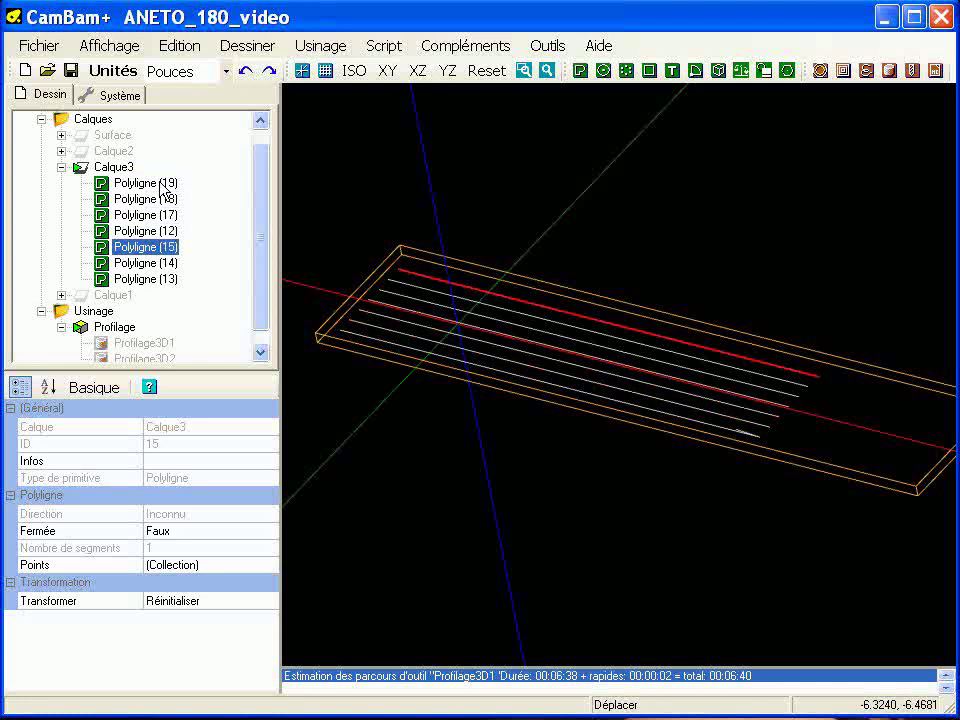
left_click(172, 280)
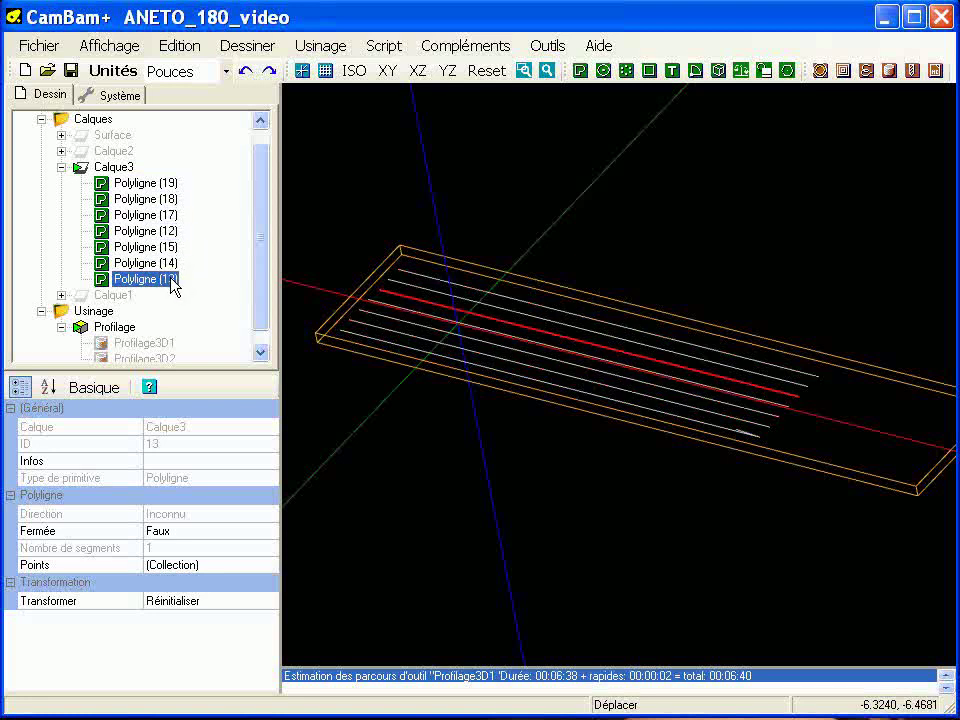
mouse_move(176, 279)
left_mouse_down()
mouse_move(186, 249)
mouse_move(176, 283)
mouse_move(180, 255)
left_mouse_up()
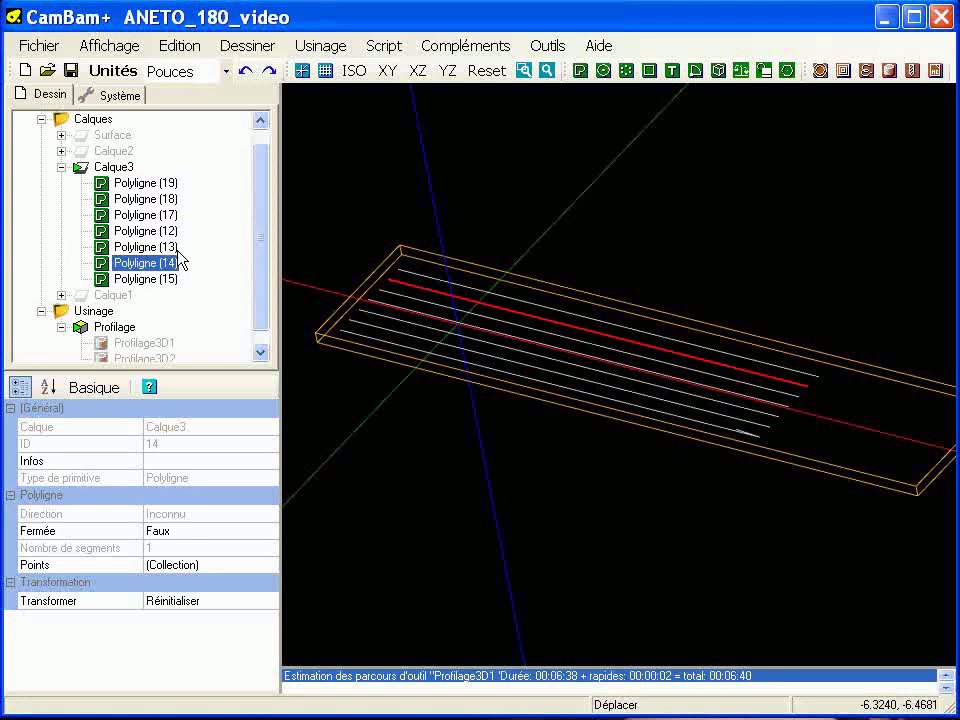
- Go through the reordered polylines of Calque3 to check that they follow one another across the part
left_click(168, 186)
key("Down")
key("Down")
key("Down")
key("Down")
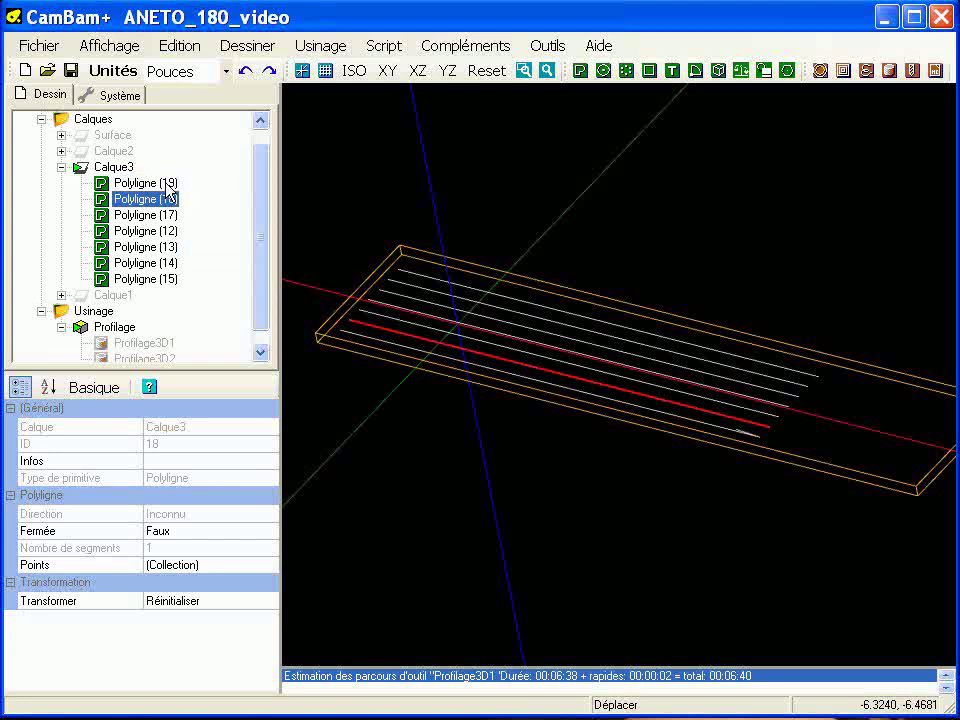
key("Down")
key("Down")
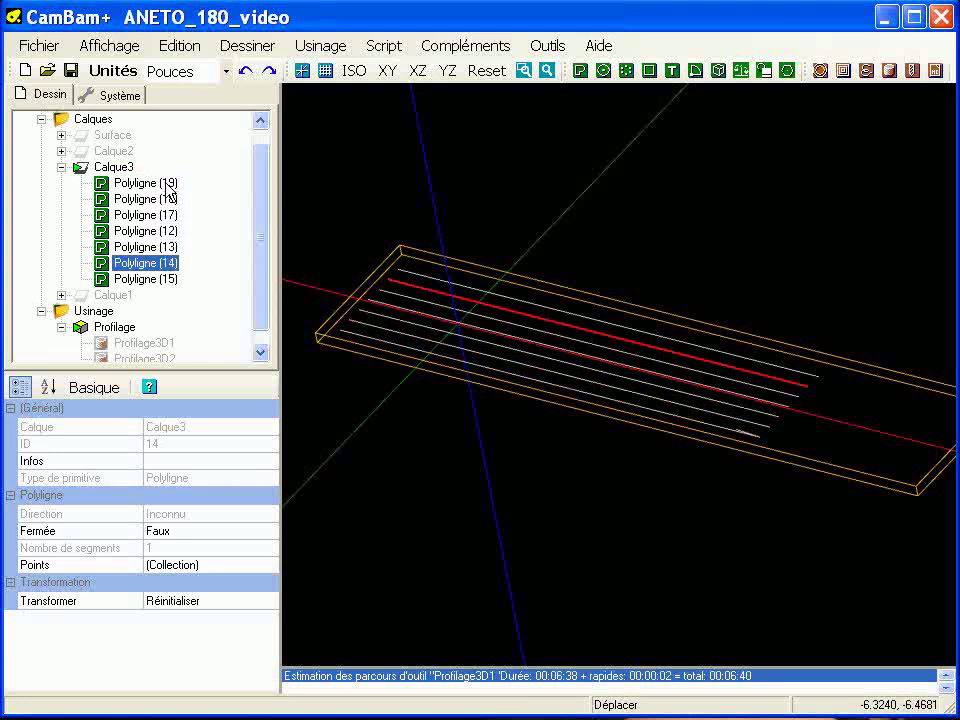
- Collapse and hide Calque3, and make Calque1 visible
left_click(335, 256)
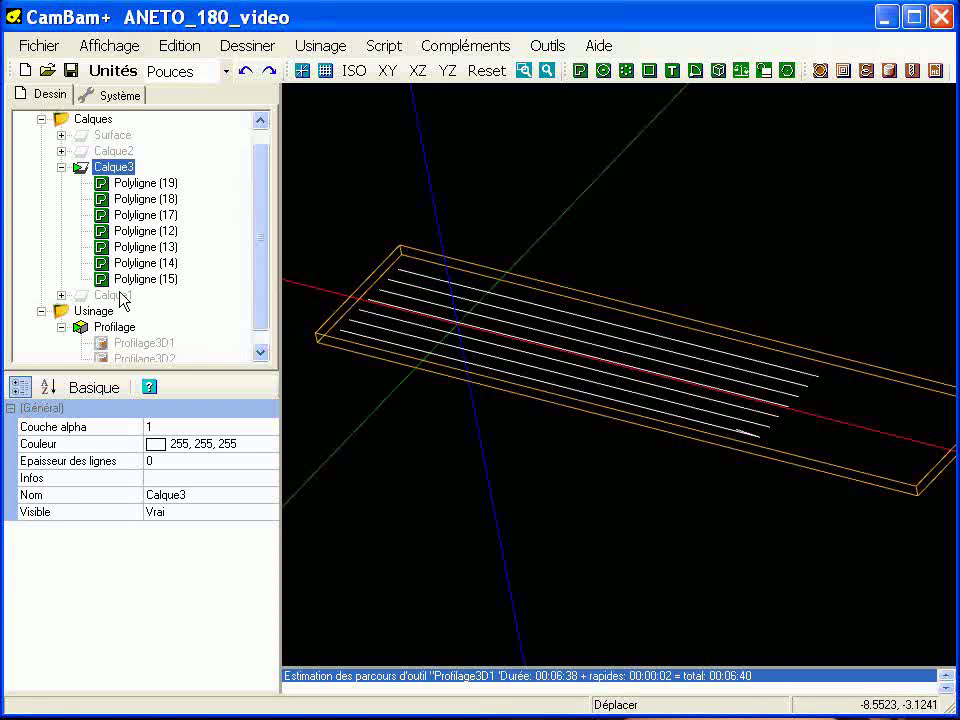
left_click(62, 168)
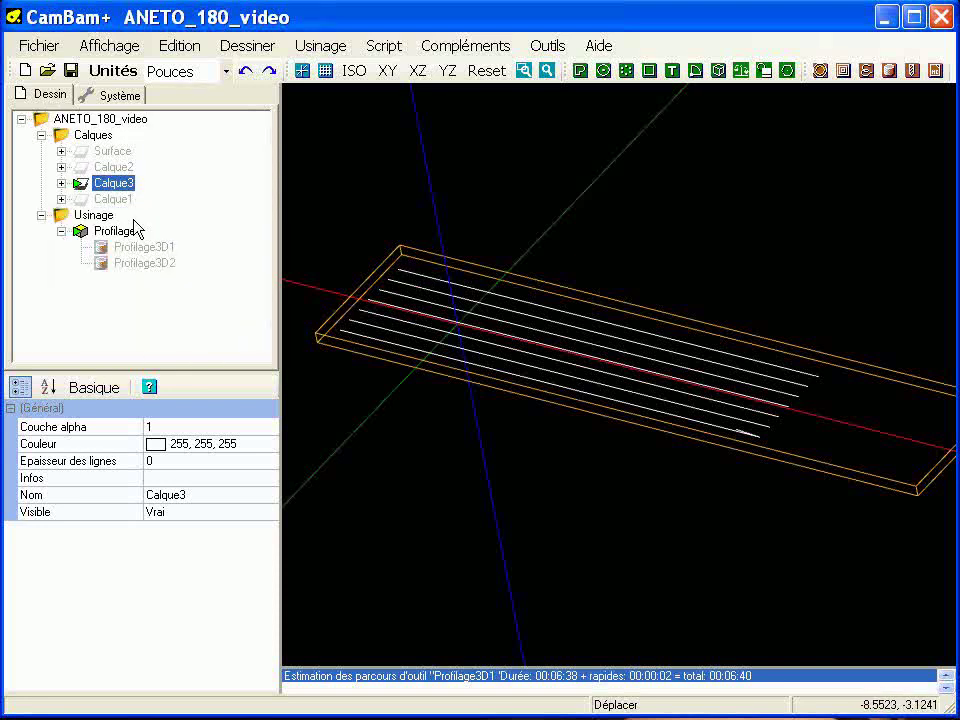
left_click(106, 200)
left_click(112, 185)
key("space")
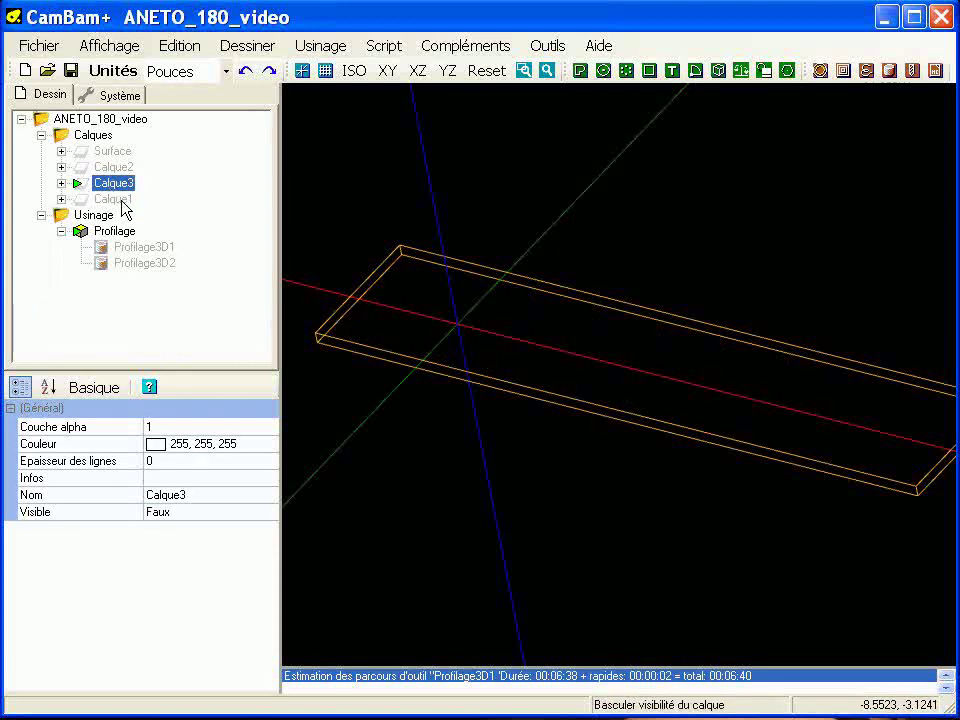
left_click(118, 200)
key("space")
- Delete the three short link segments between the passes of Calque1: Polyligne (23), (26) and (29)
left_click_drag(467, 371, 637, 460, "alt")
scroll(693, 477, "up", 5)
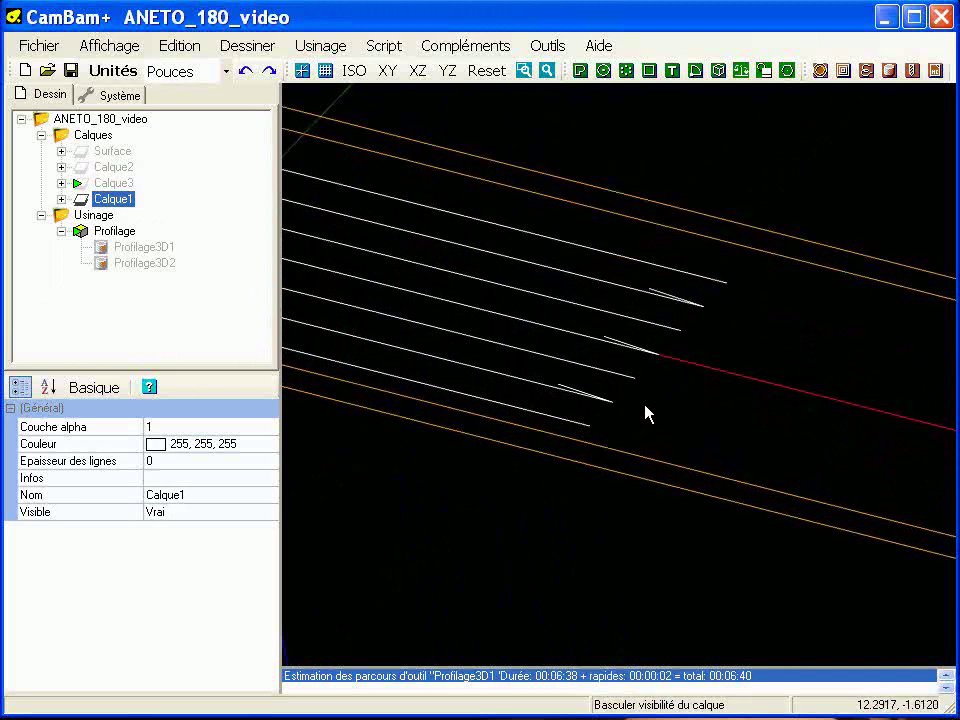
left_click(517, 388)
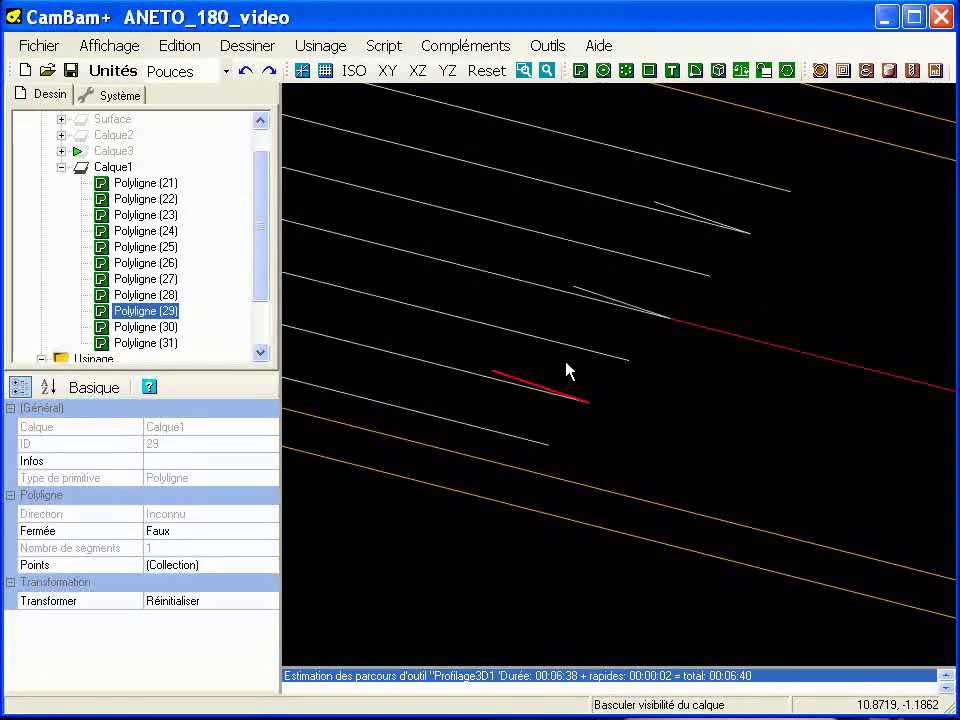
left_click(600, 302, "ctrl")
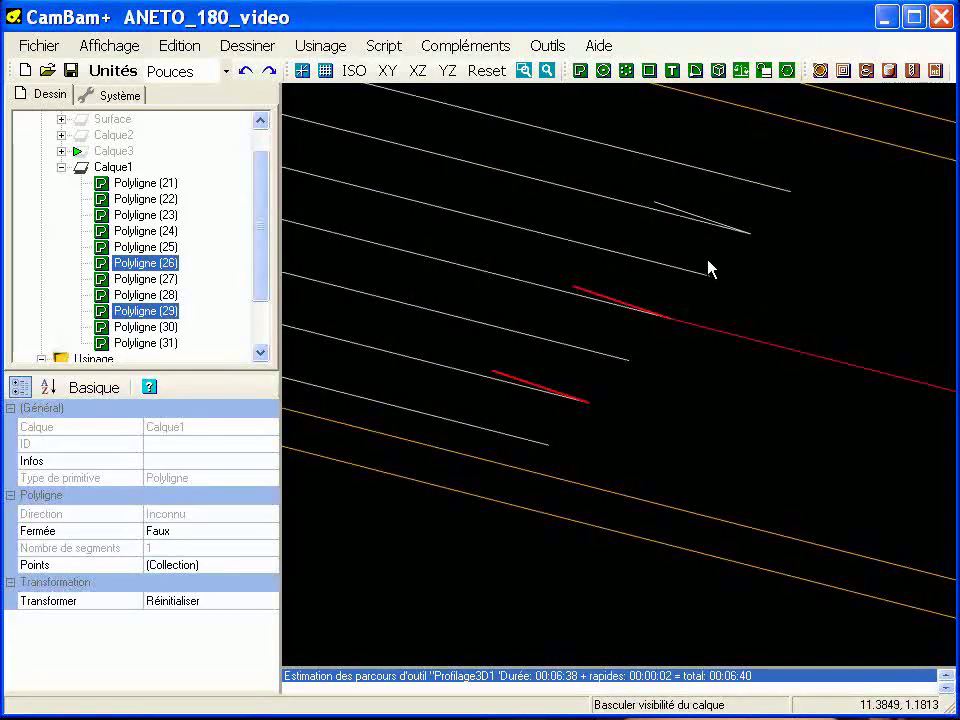
left_click(671, 213, "ctrl")
key("Delete")
key("Return")
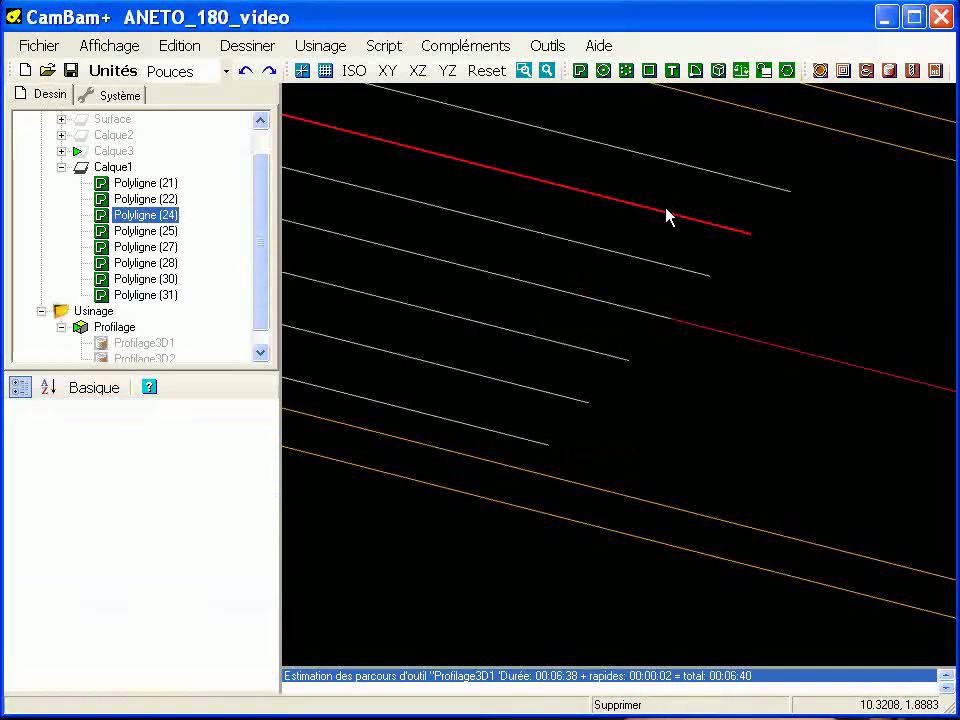
- Join the short end segment Polyligne (21) to the adjacent pass Polyligne (22) in Calque1, using a joining tolerance of .05
left_click(675, 341)
scroll(573, 273, "down", 5)
middle_click_drag(478, 280, 587, 390)
scroll(600, 400, "up", 3)
scroll(430, 285, "up", 4)
left_click(422, 260)
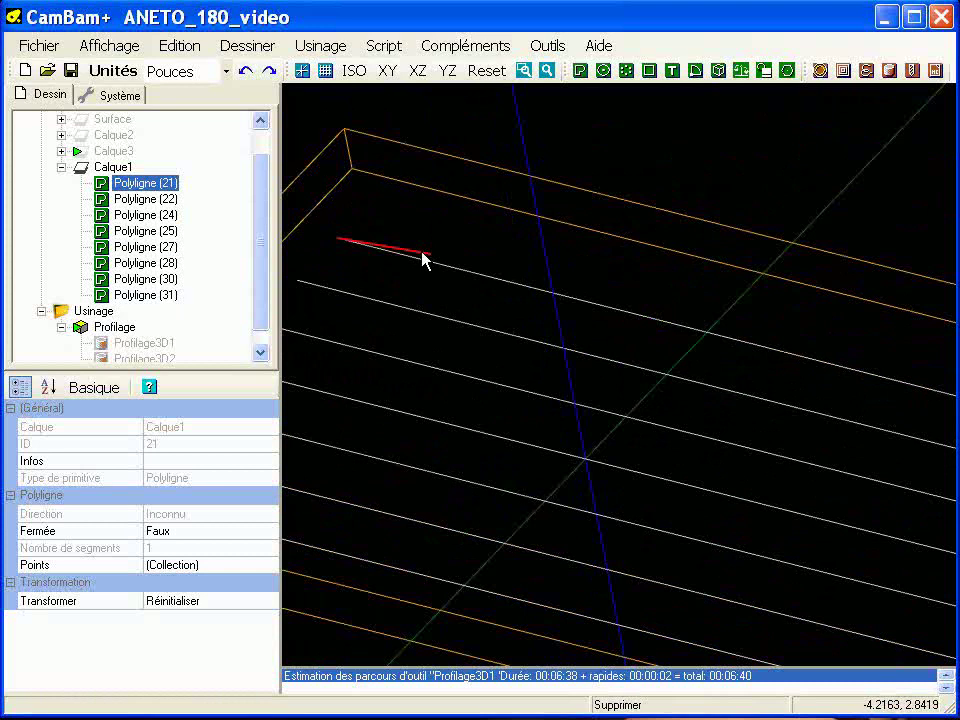
left_click(443, 272, "ctrl")
key("ctrl+j")
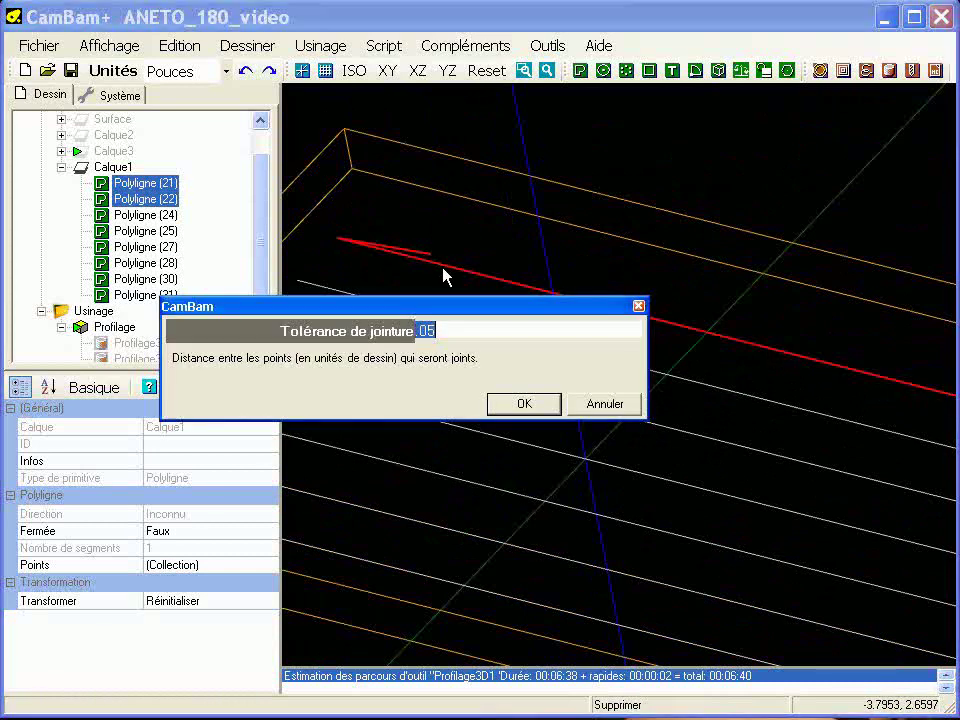
key("Return")
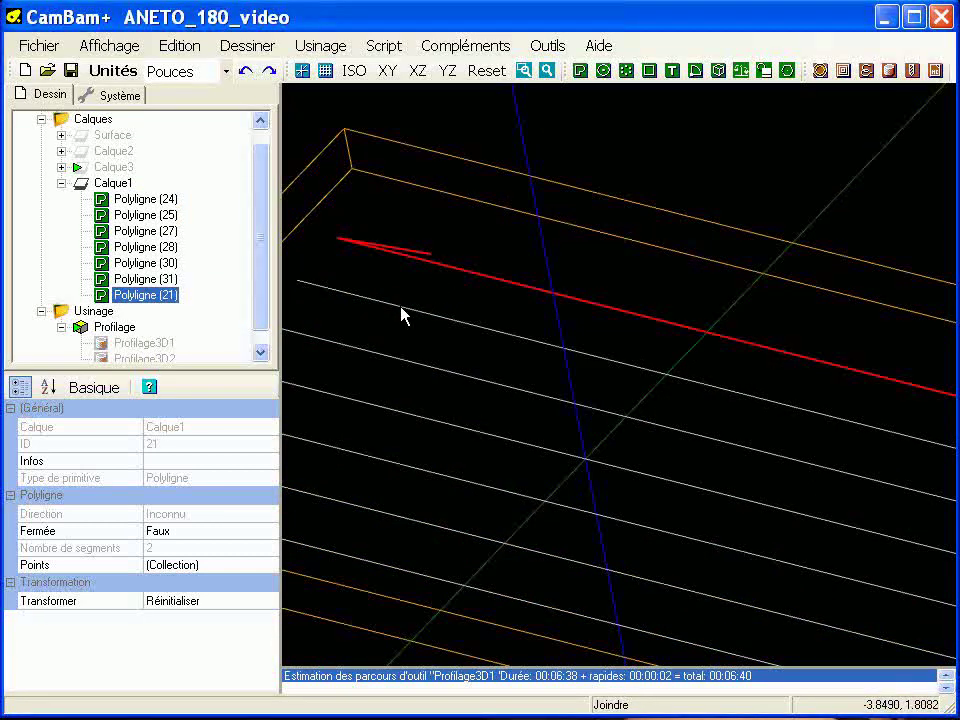
- Move the joined Polyligne (21) to the start of Calque1, ahead of Polyligne (24)
left_click(454, 332)
scroll(454, 335, "down", 3)
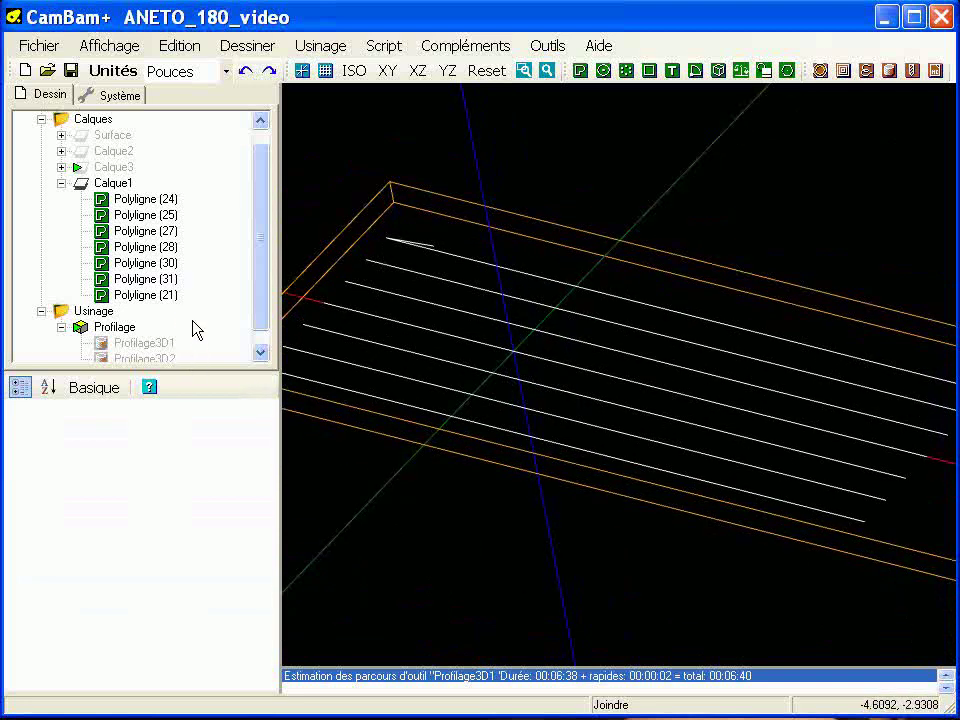
left_click_drag(170, 307, 186, 202)
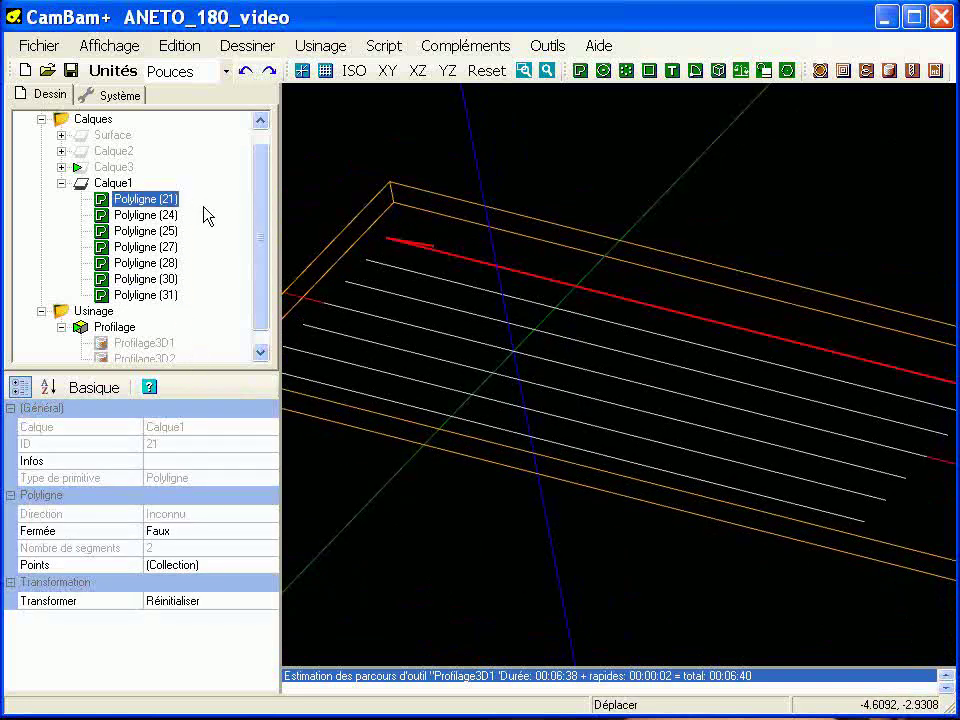
- Go through the Calque1 polylines from Polyligne (24) to (31) to check that they follow one another across the part
left_click(172, 223)
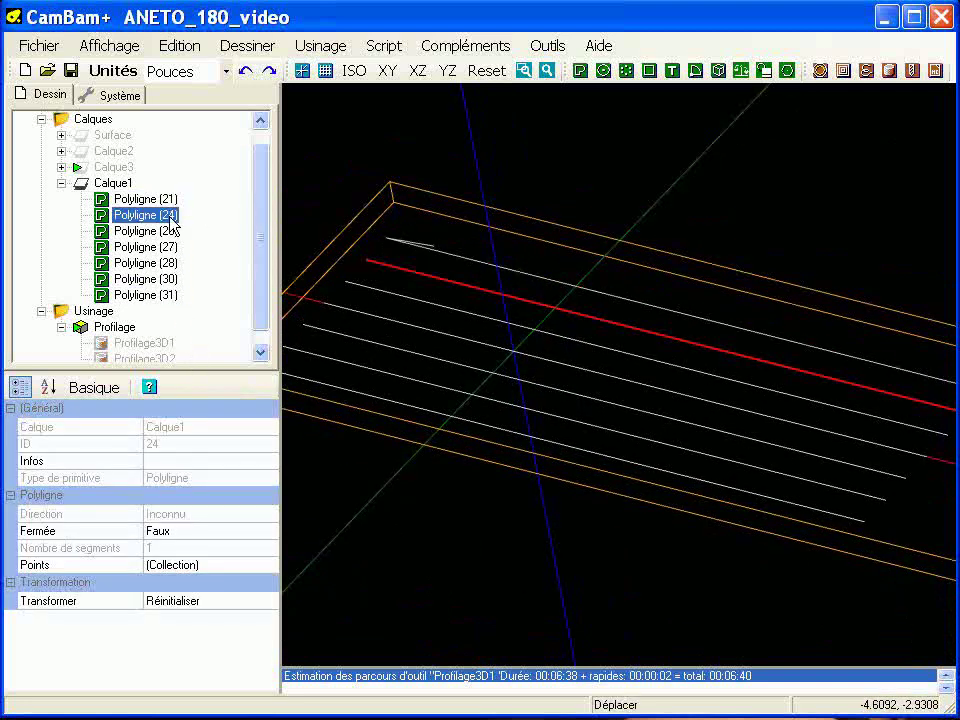
key("Down")
key("Down")
key("Down")
key("Down")
key("Down")
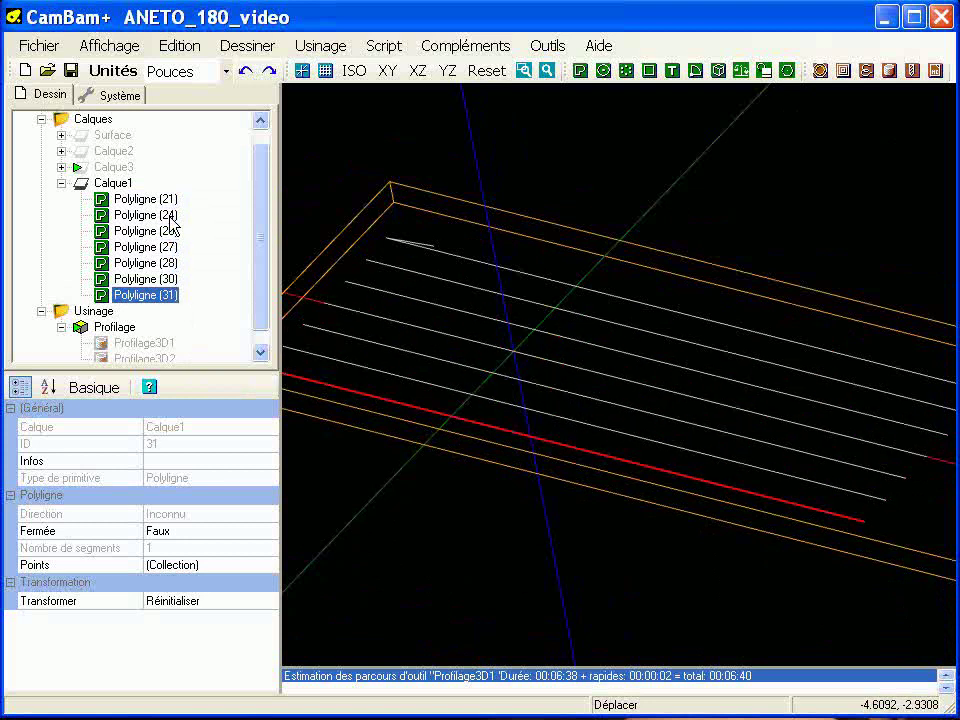
left_click(339, 171)
scroll(467, 317, "down", 5)
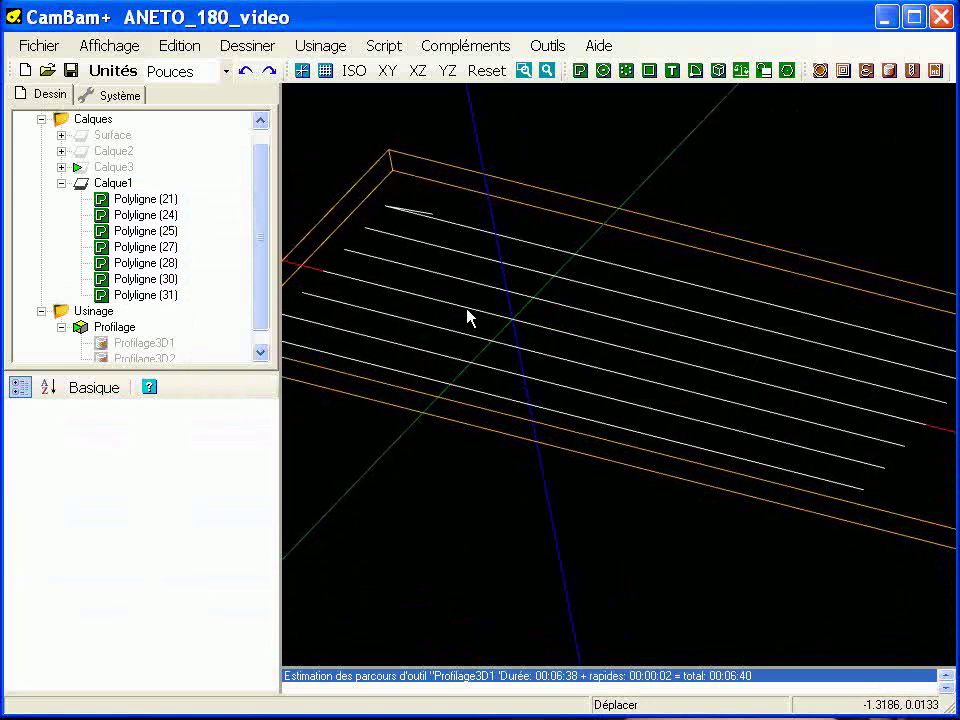
scroll(529, 397, "down", 2)
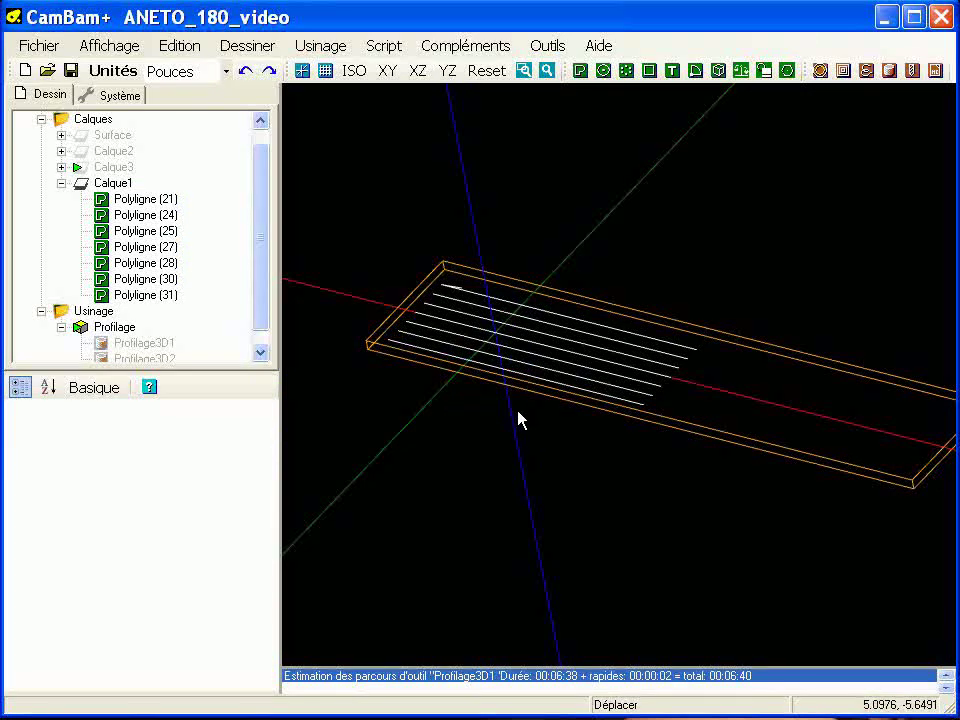
- Collapse Calque1 and make Calque2 and Calque3 visible alongside it
left_click(61, 185)
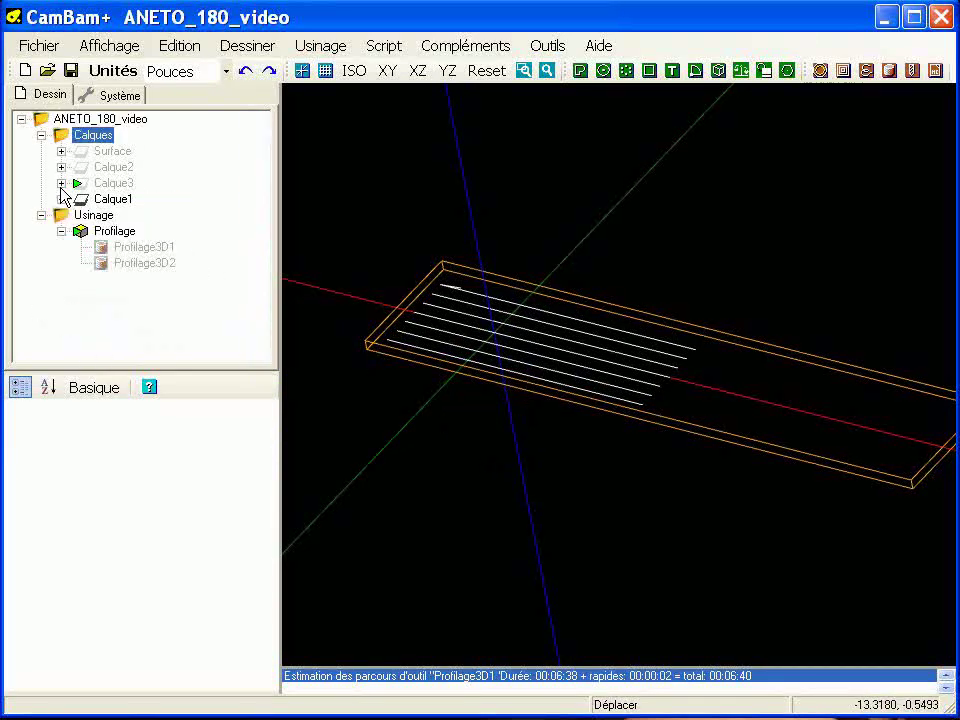
left_click(112, 170)
key("space")
left_click(110, 185)
key("space")
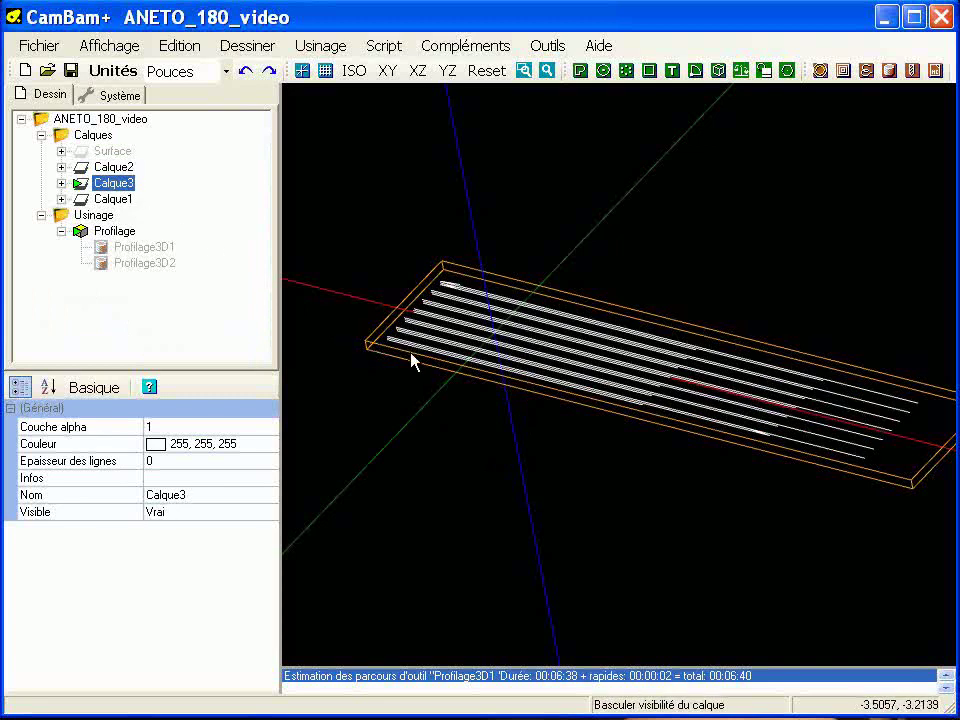
middle_click_drag(409, 360, 386, 356)
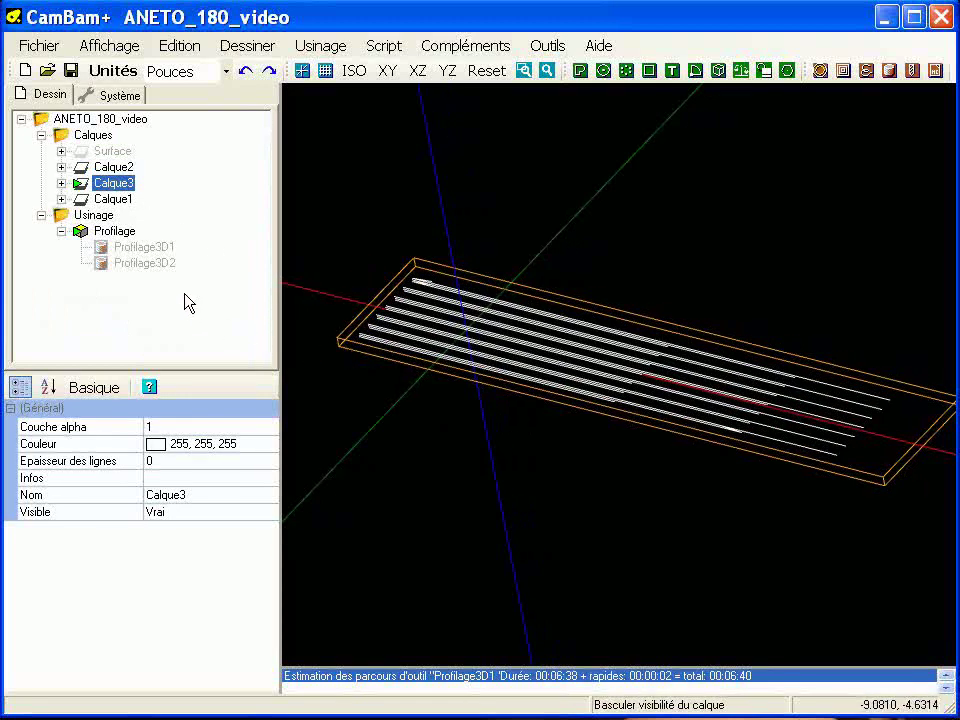
- Create an engraving operation from all polylines of Calque2, Calque3 and Calque1, from Polyligne (2) through Polyligne (31)
left_click(61, 167)
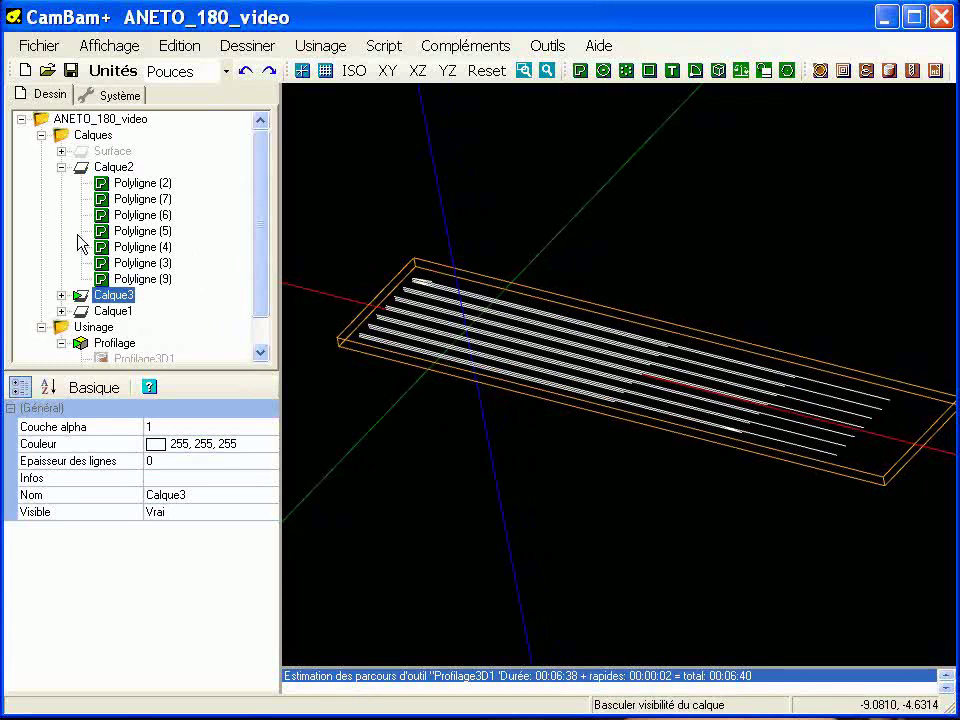
left_click(61, 295)
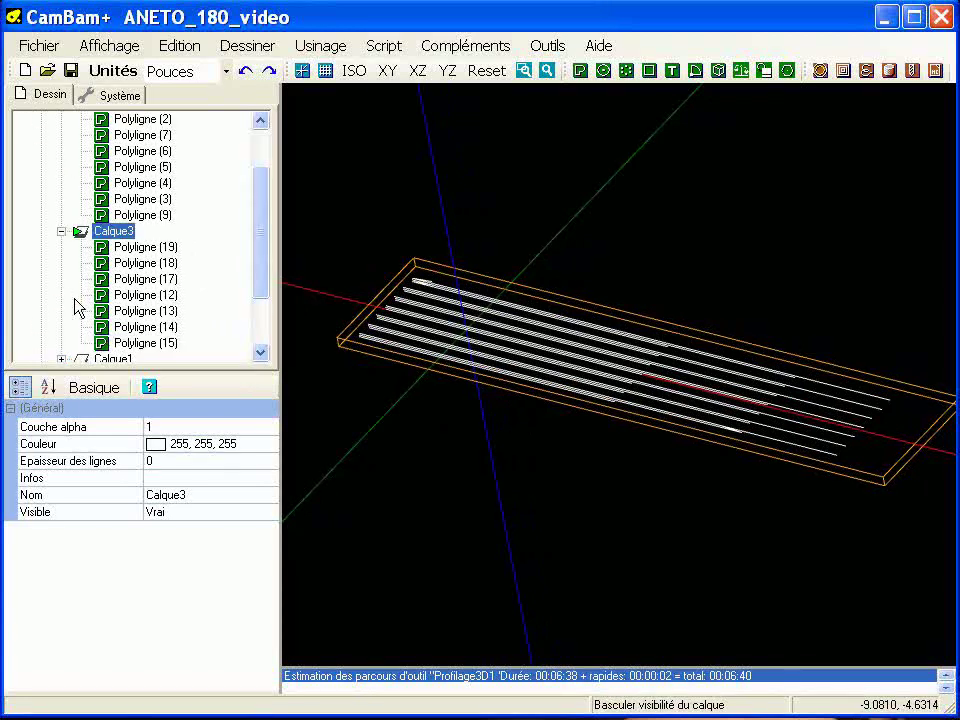
left_click(60, 357)
left_click_drag(258, 275, 263, 193)
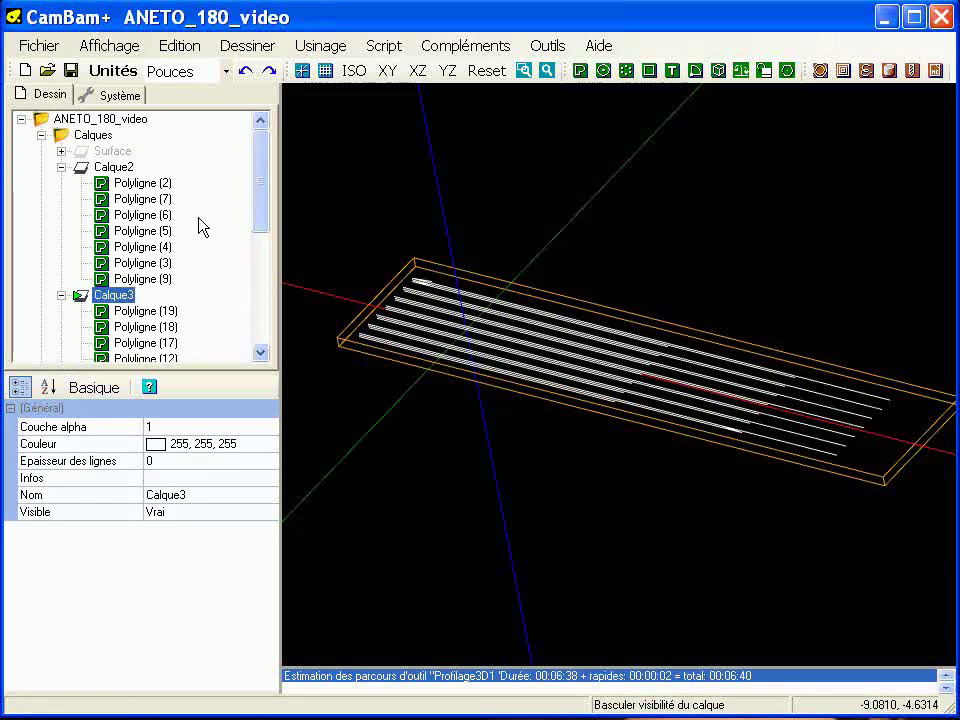
left_click(148, 185)
scroll(330, 257, "down", 5)
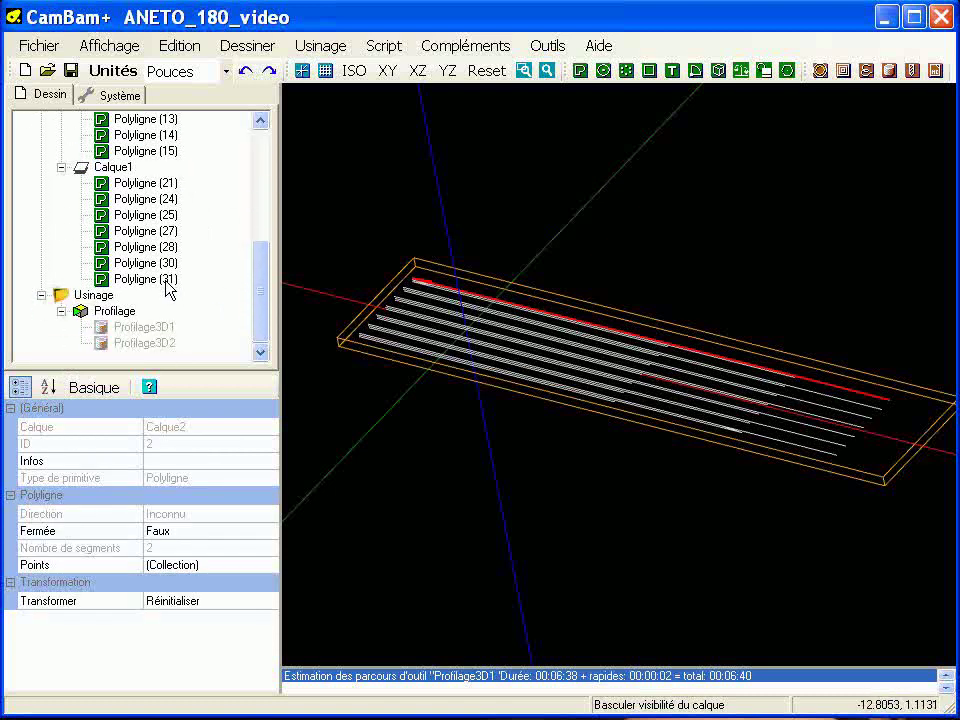
left_click(166, 282, "shift")
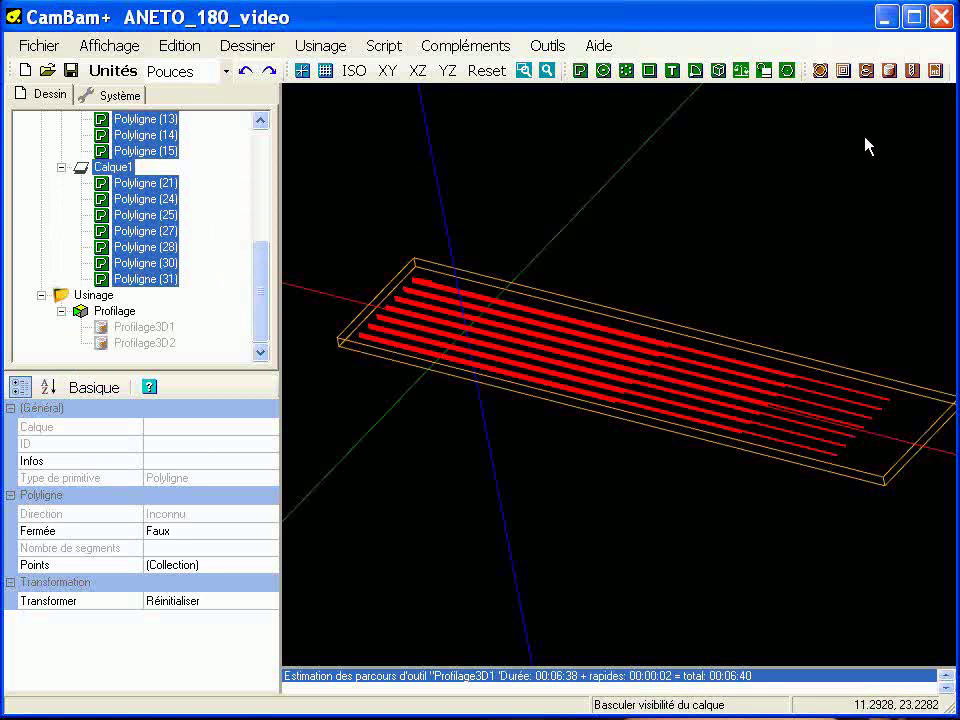
left_click(866, 71)
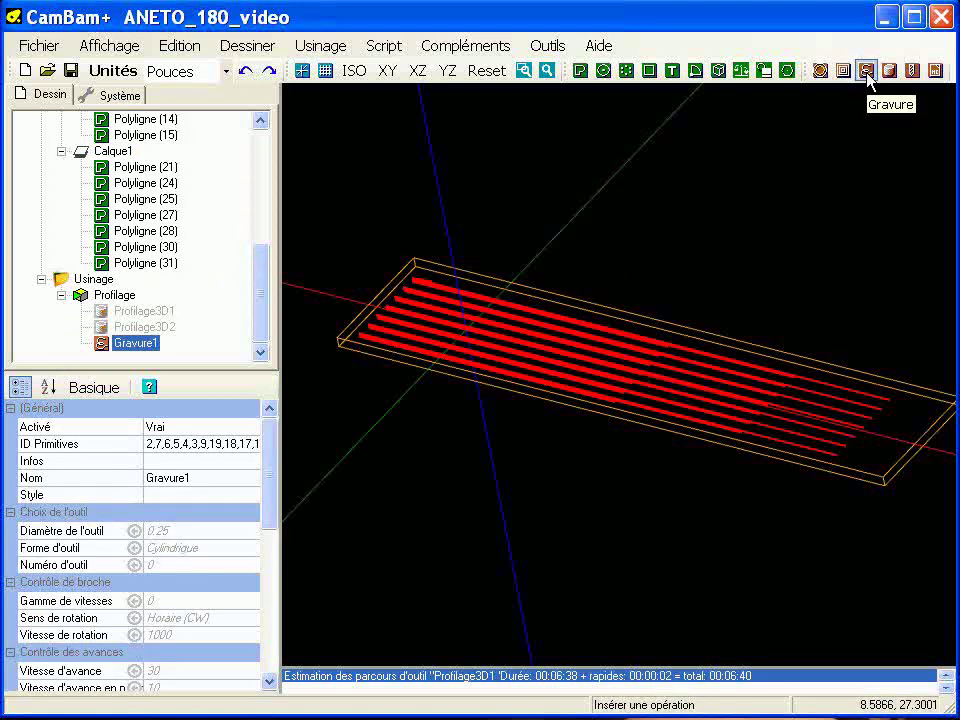
middle_click_drag(343, 390, 454, 354)
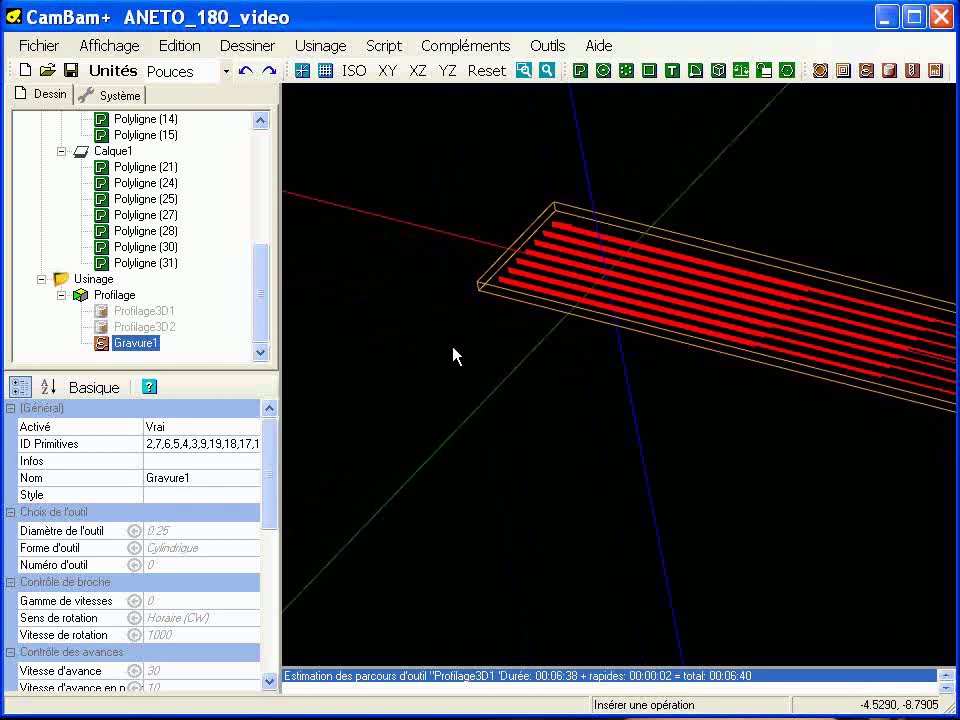
- Enable the Profilage3D1 operation and copy its format onto the Gravure1 operation
left_click_drag(226, 372, 226, 408)
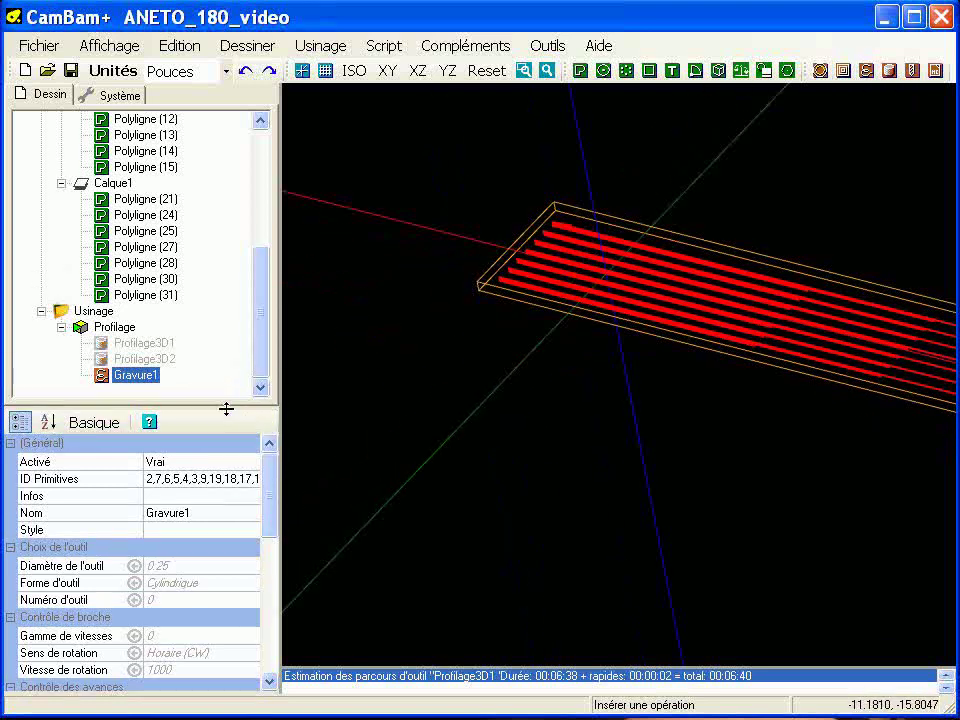
left_click(158, 344)
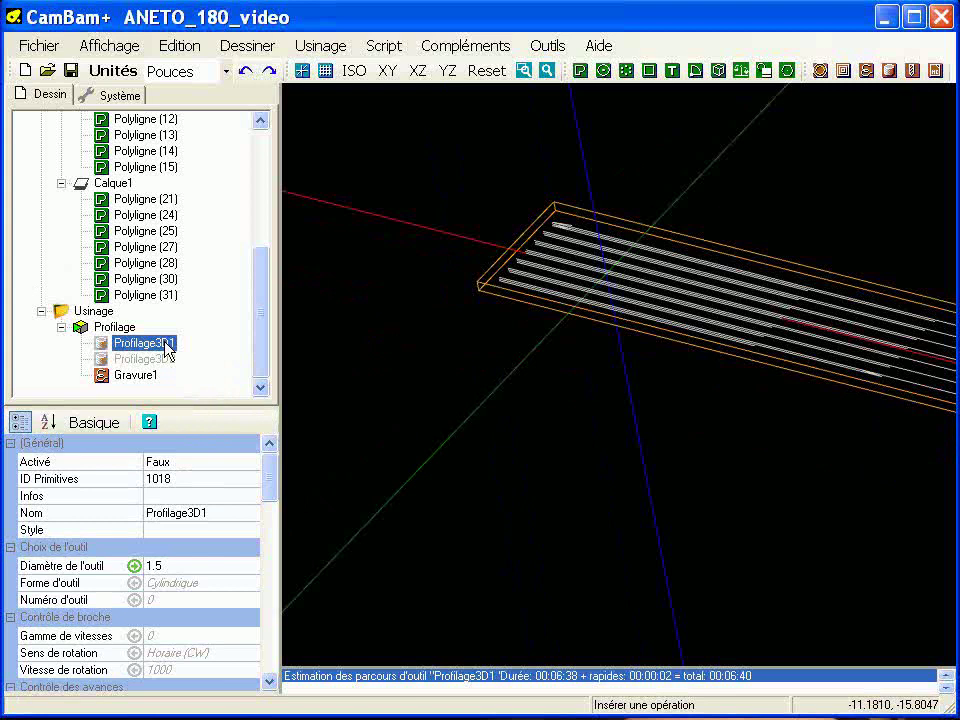
key("space")
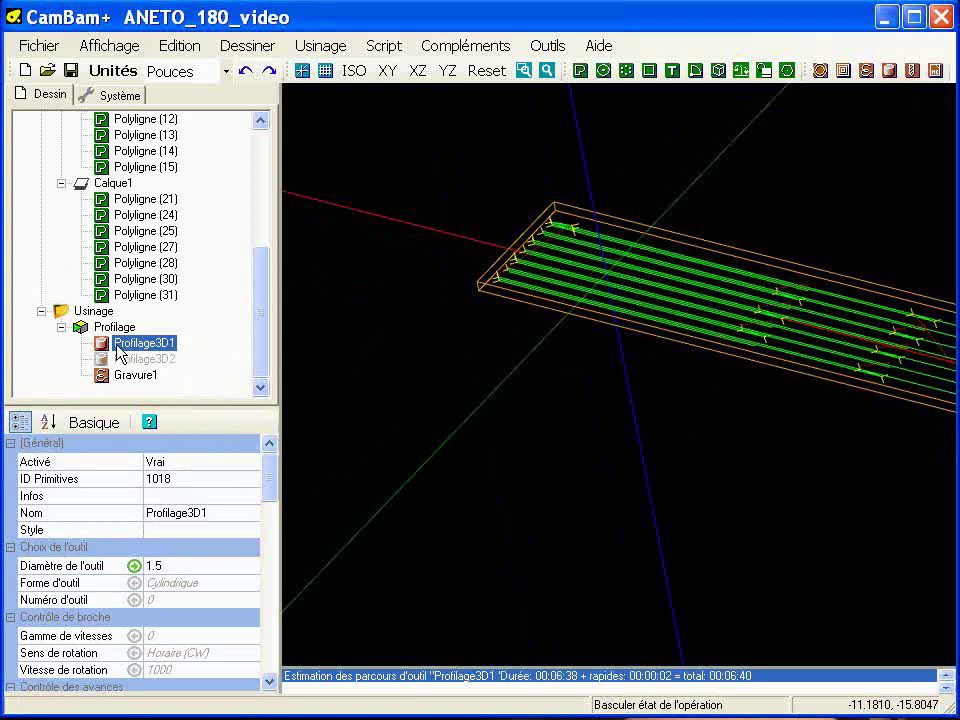
scroll(278, 490, "down", 2)
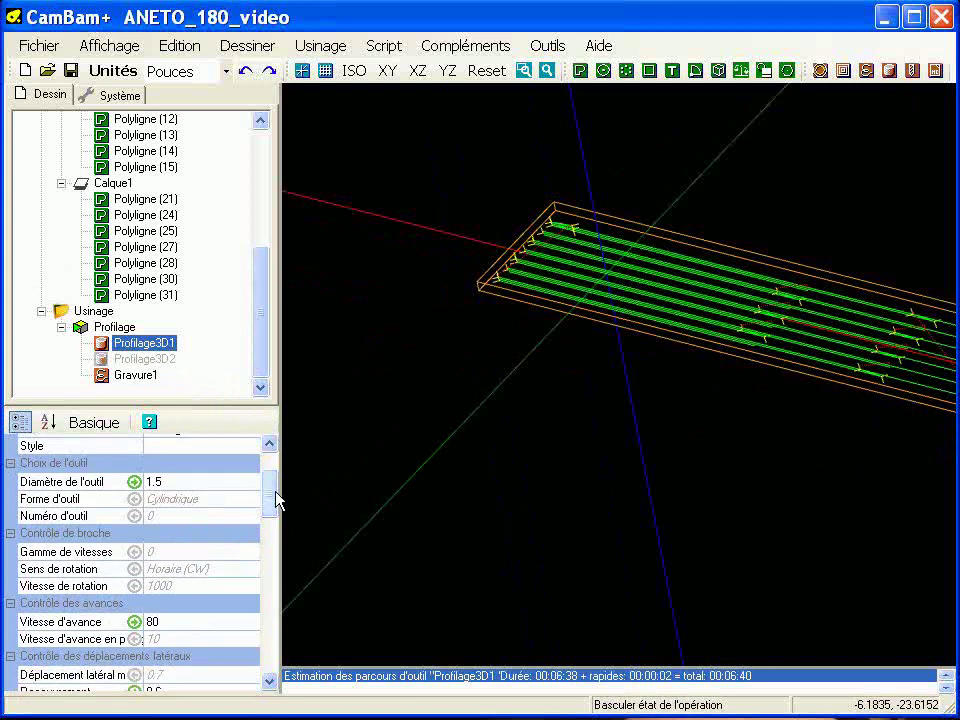
left_click_drag(274, 499, 298, 529)
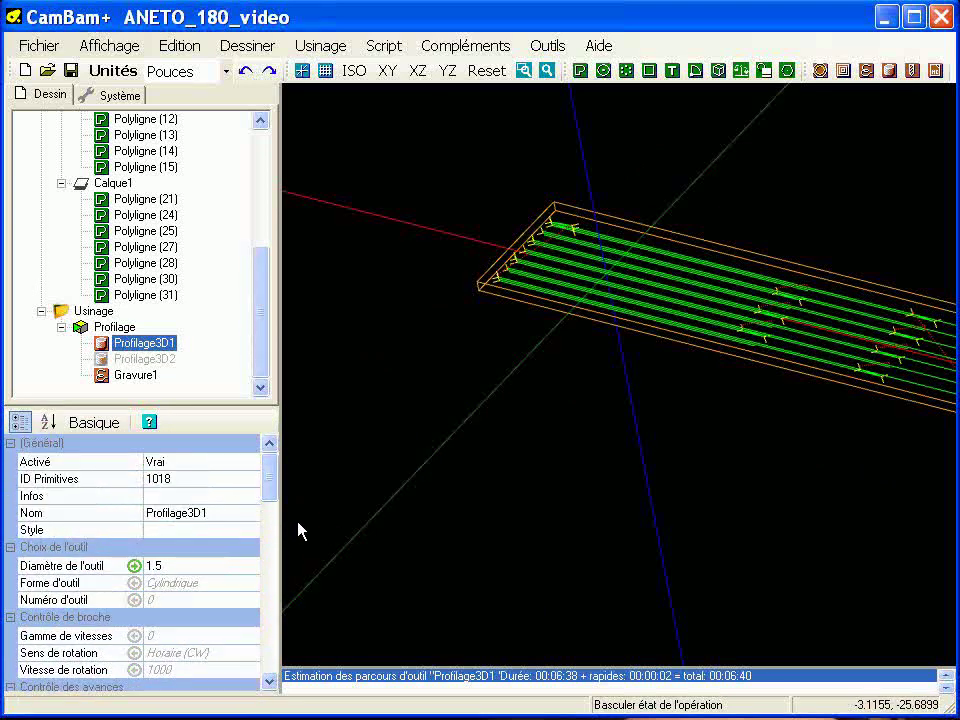
right_click(166, 348)
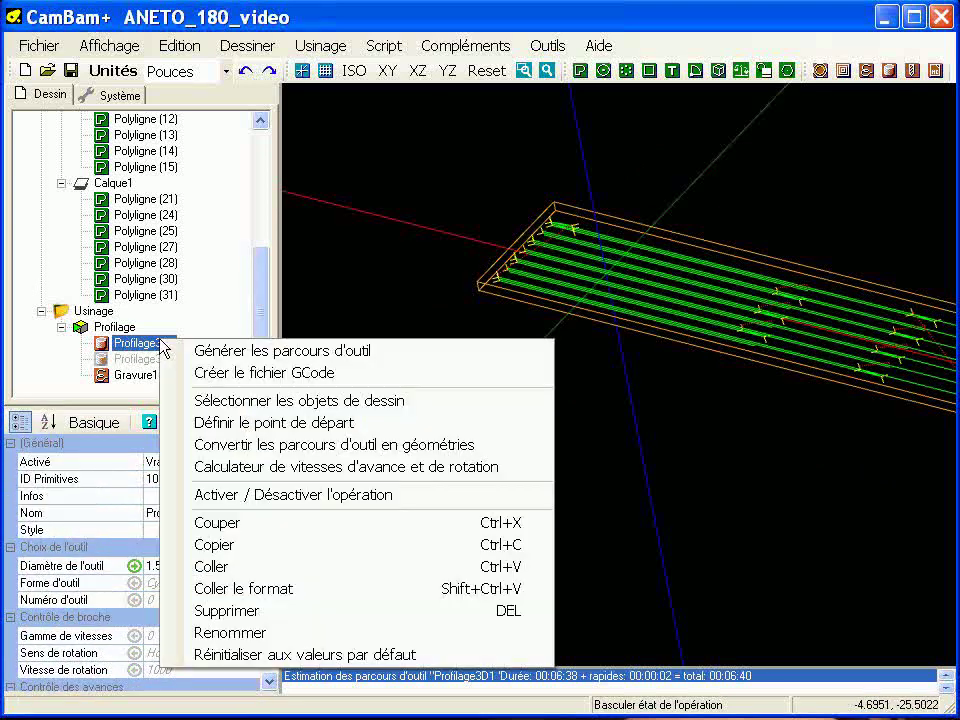
left_click(226, 553)
left_click(131, 376)
right_click(133, 378)
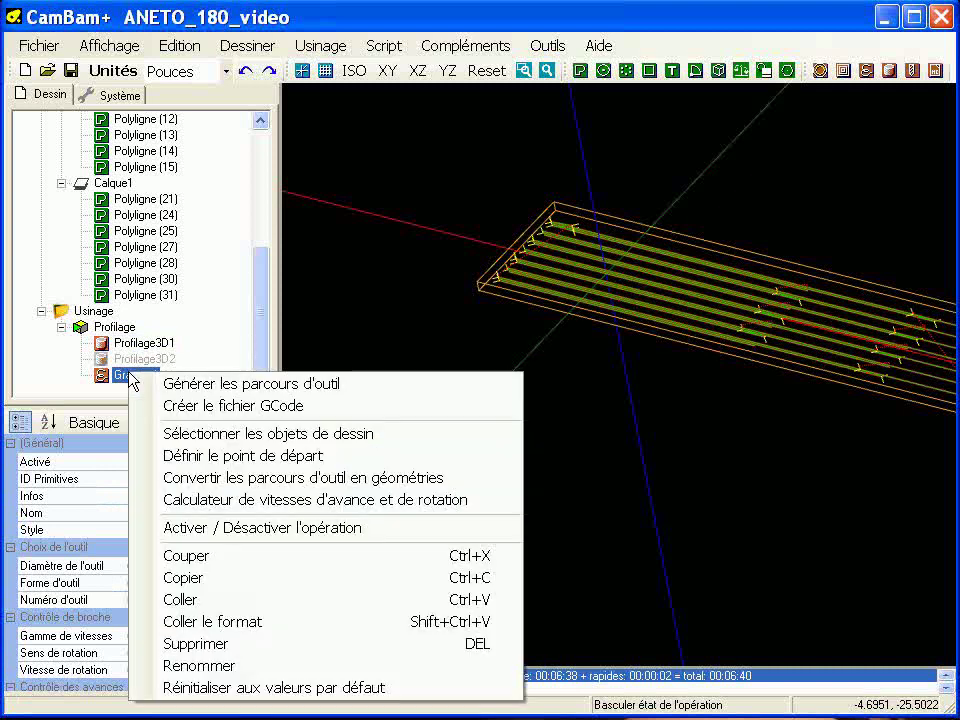
left_click(316, 634)
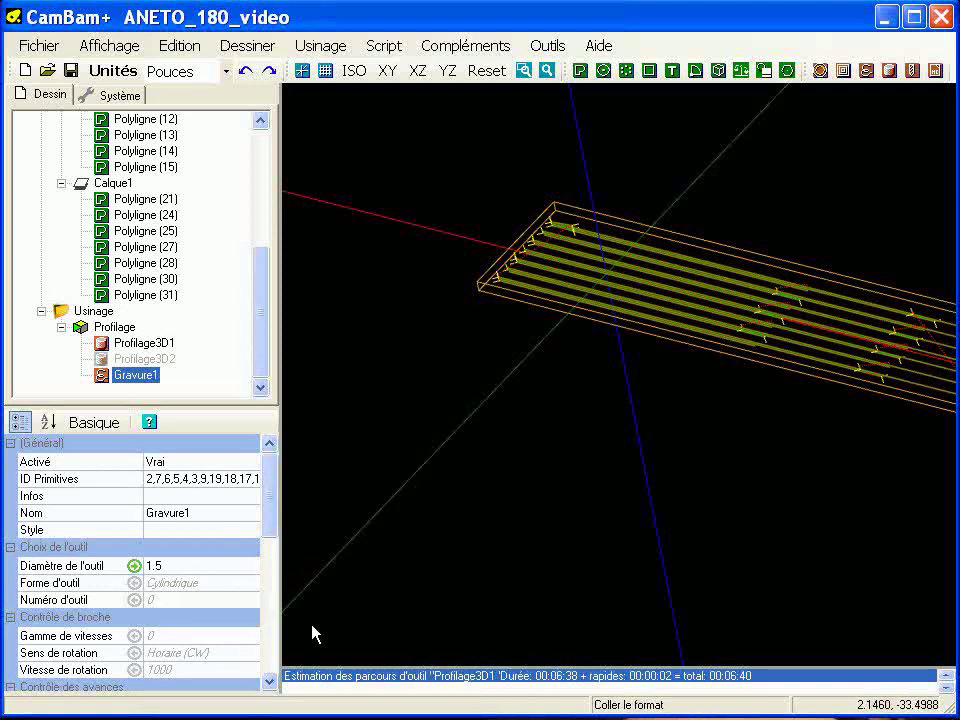
- Disable Profilage3D1 and move Gravure1 between Profilage3D1 and Profilage3D2
left_click(150, 344)
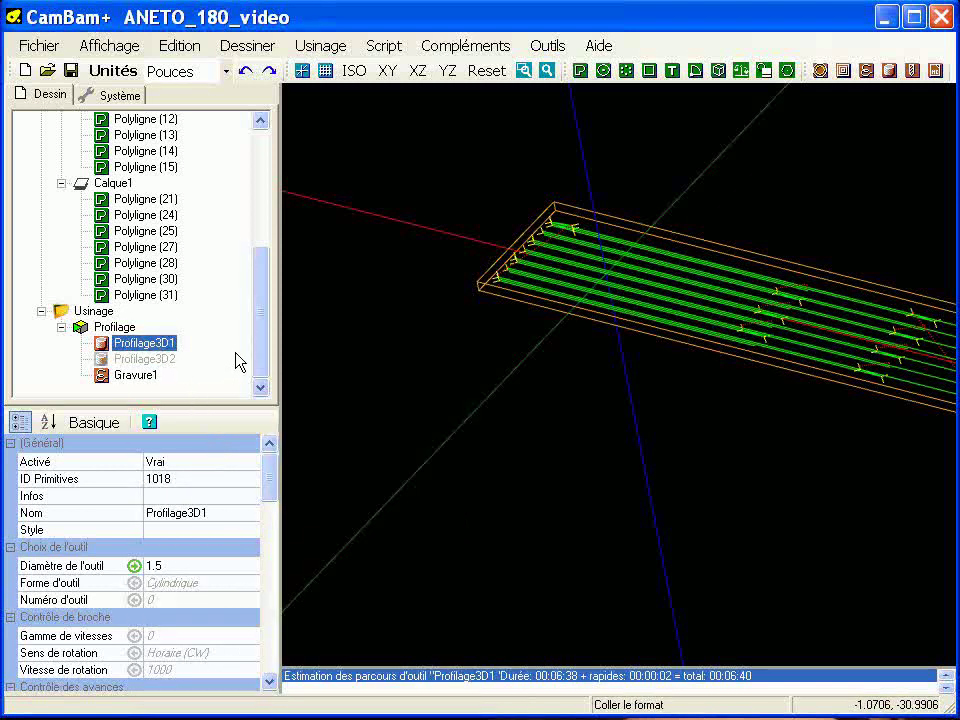
key("space")
left_click_drag(145, 380, 118, 360)
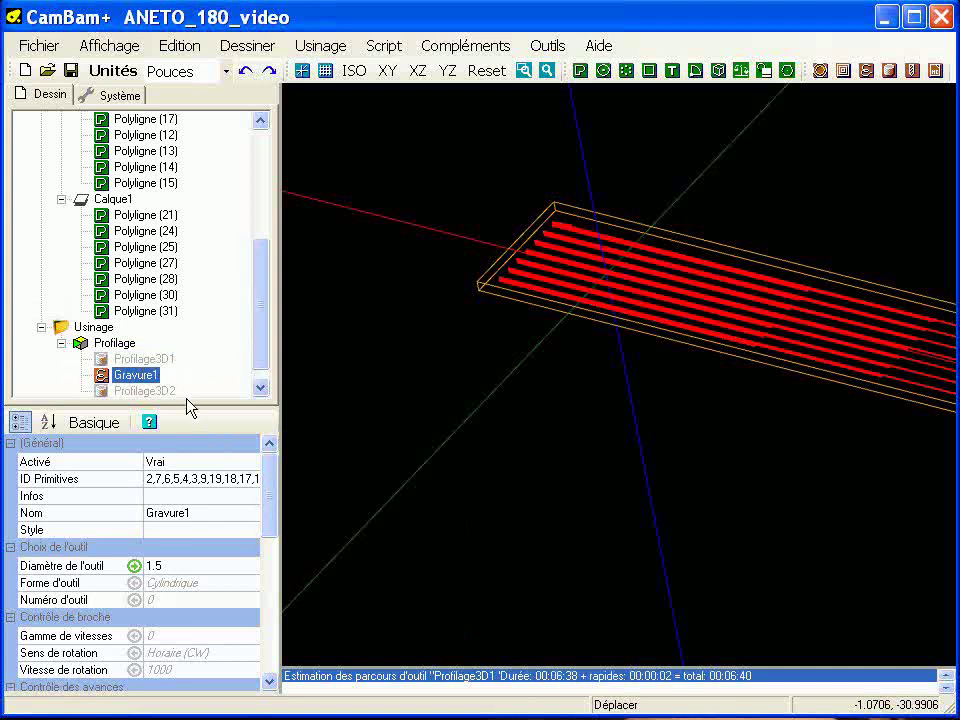
left_click(260, 387)
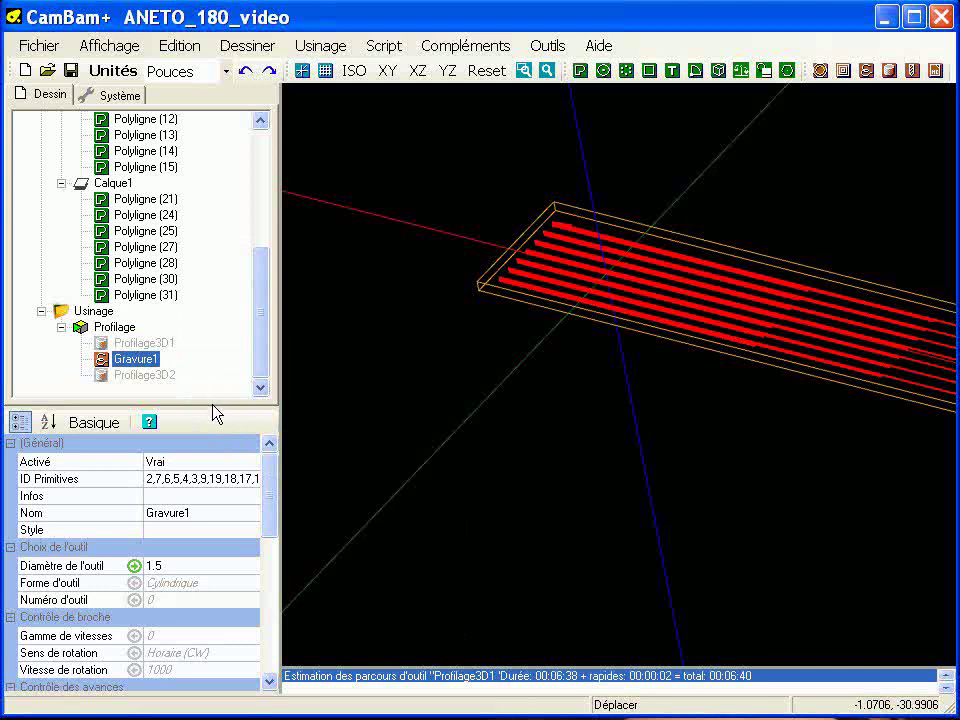
- Enlarge the property area and set the Surépaisseur of Gravure1 to 0
left_click_drag(213, 415, 219, 214)
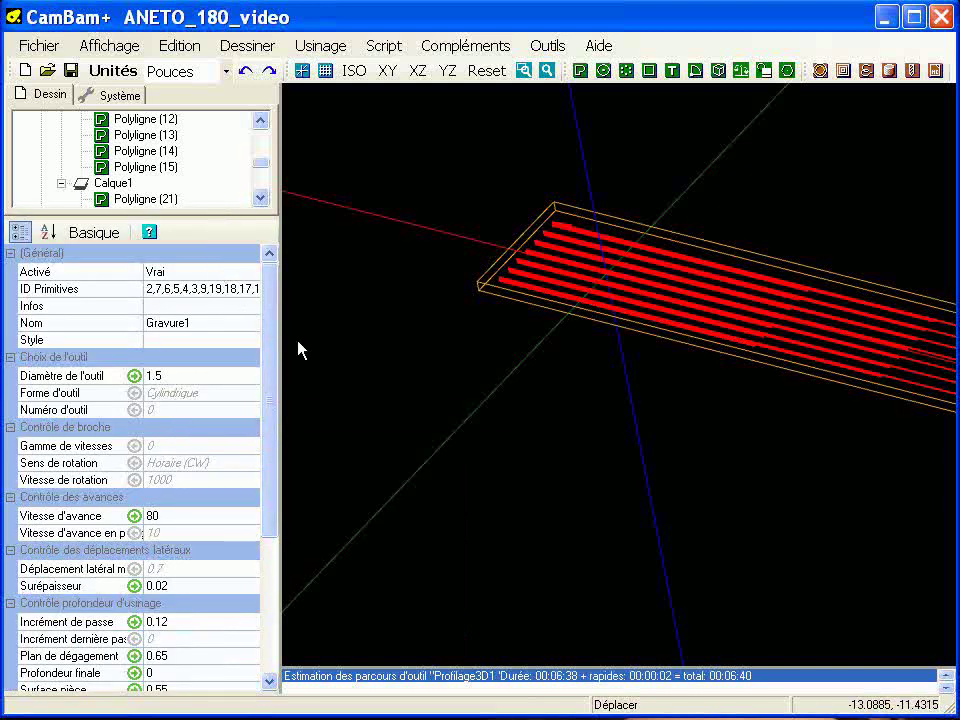
scroll(272, 332, "down", 1)
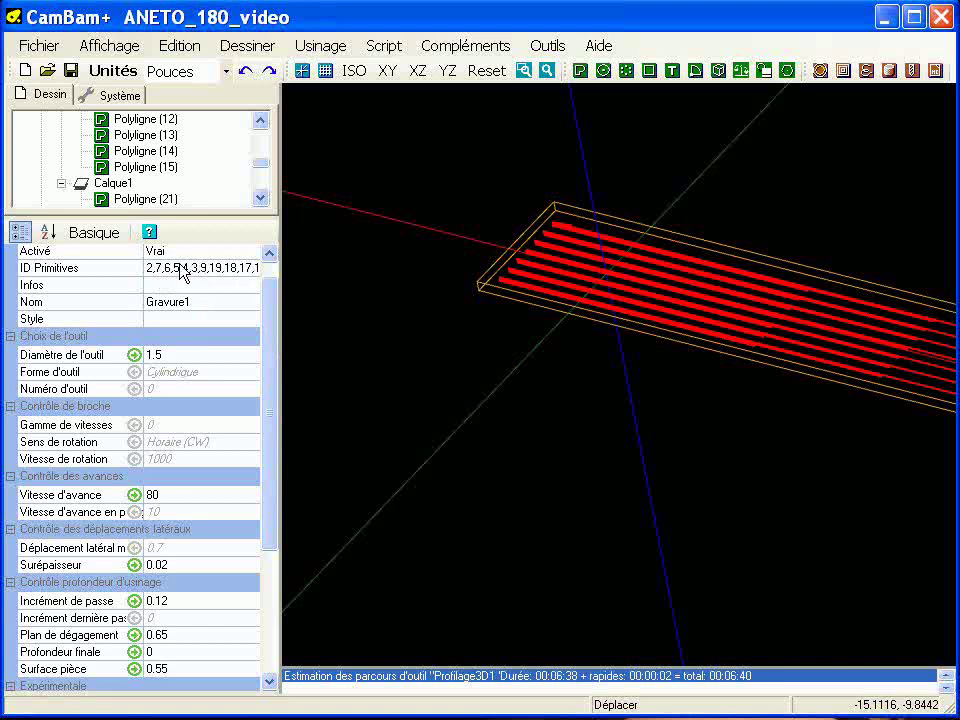
left_click_drag(272, 347, 270, 444)
left_click(199, 407)
type("0")
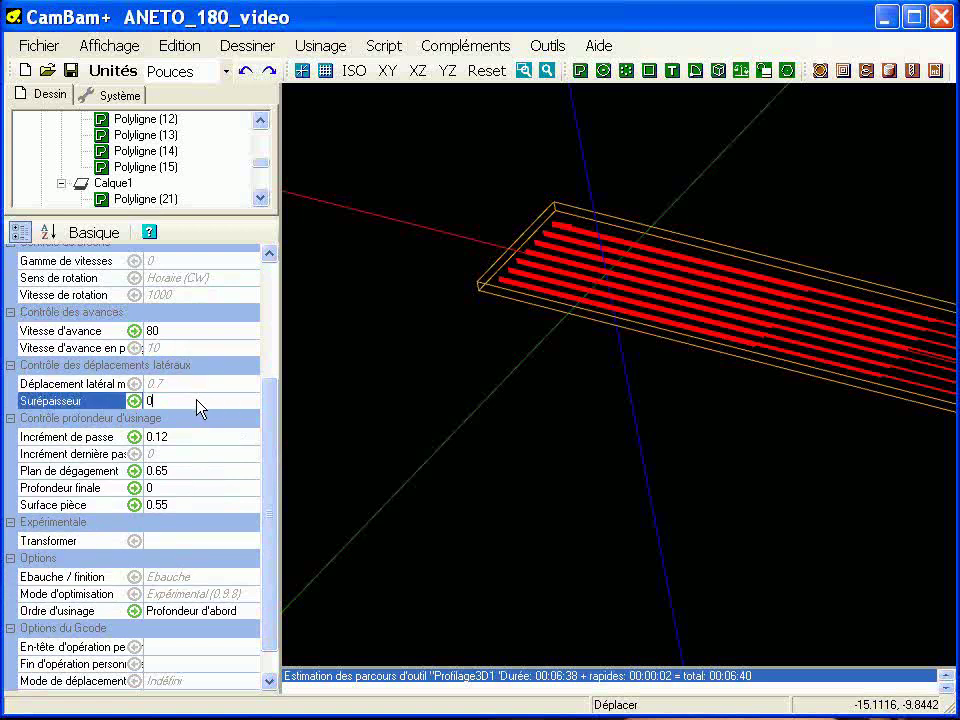
key("Return")
- Set the Incrément de passe of Gravure1 to 0
left_click(187, 438)
type("0")
key("Return")
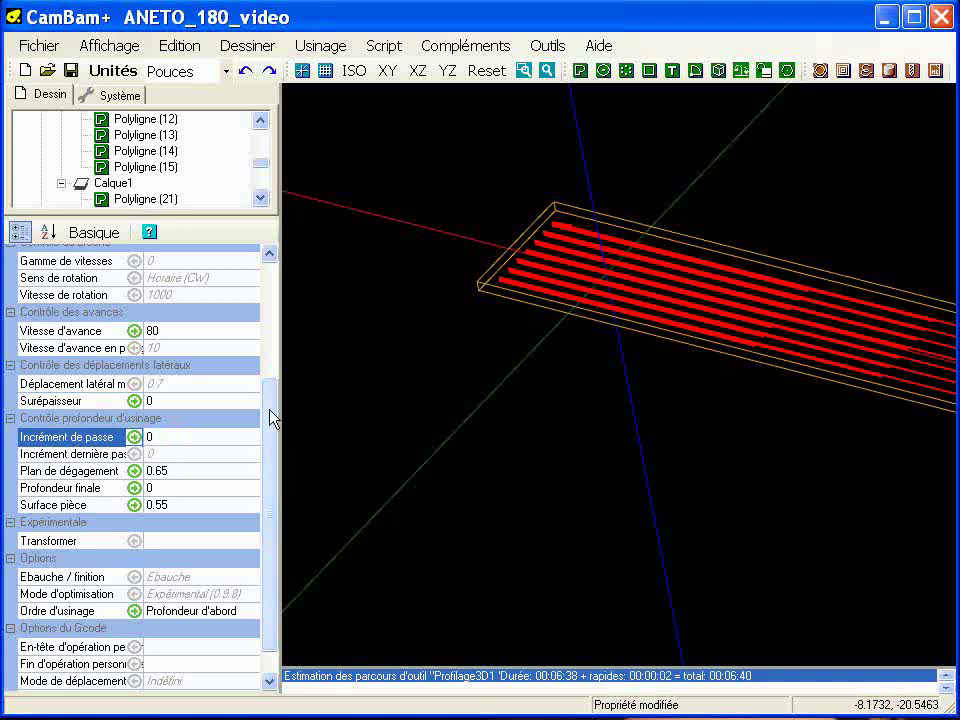
left_click_drag(272, 418, 272, 443)
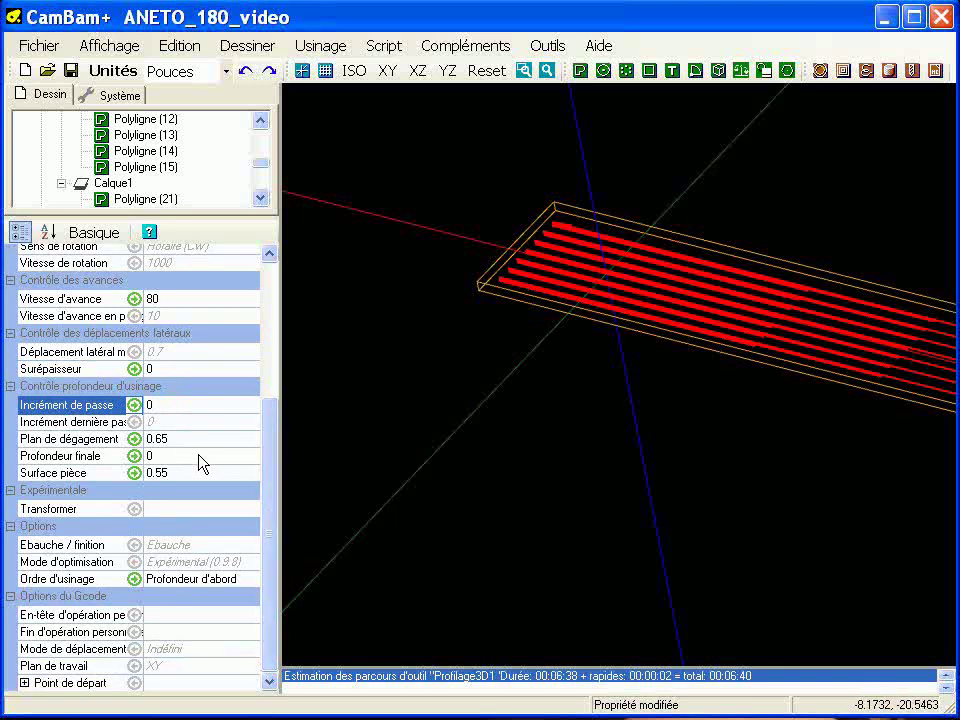
- Set the Mode d'optimisation of Gravure1 to Aucun
left_click(172, 455)
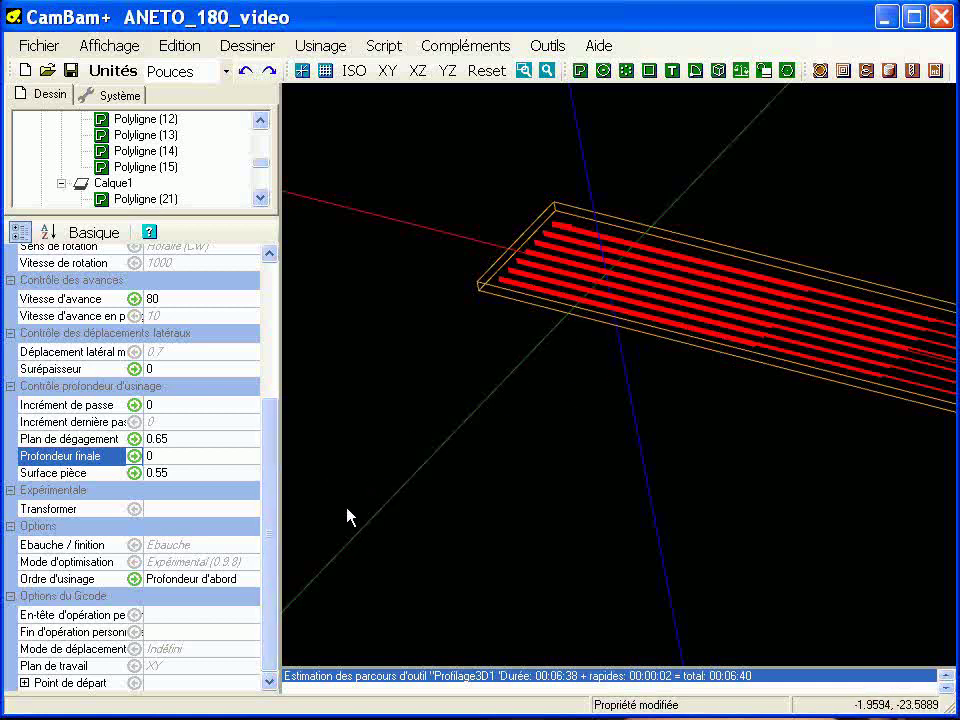
left_click(175, 566)
left_click(250, 563)
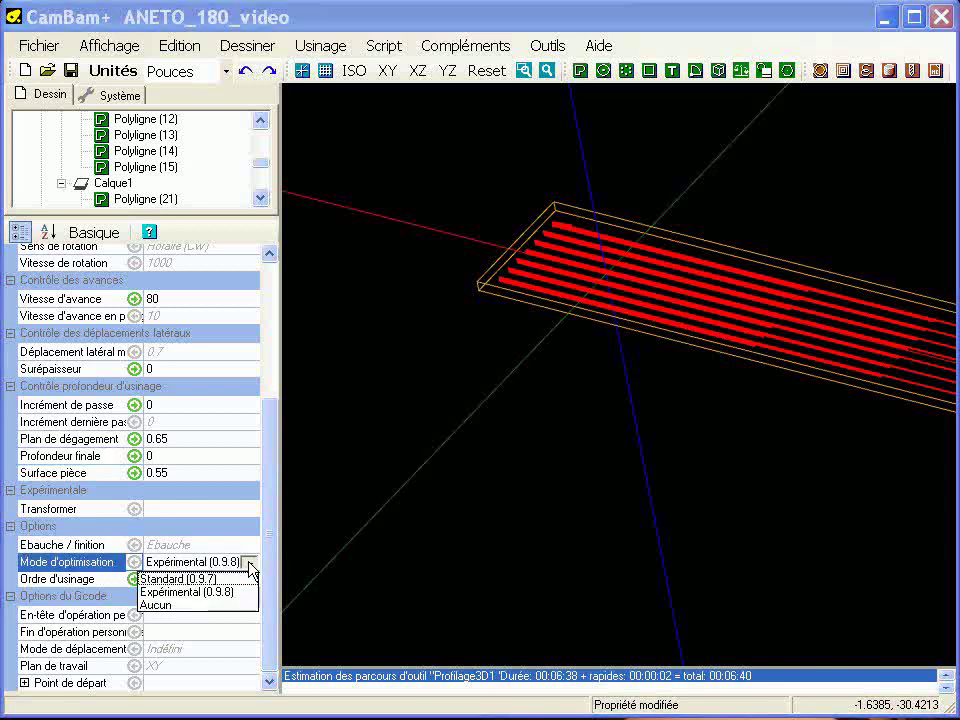
left_click(160, 605)
- Enlarge the project tree area and generate the toolpaths of the Gravure1 operation
left_click_drag(600, 306, 478, 361, "alt")
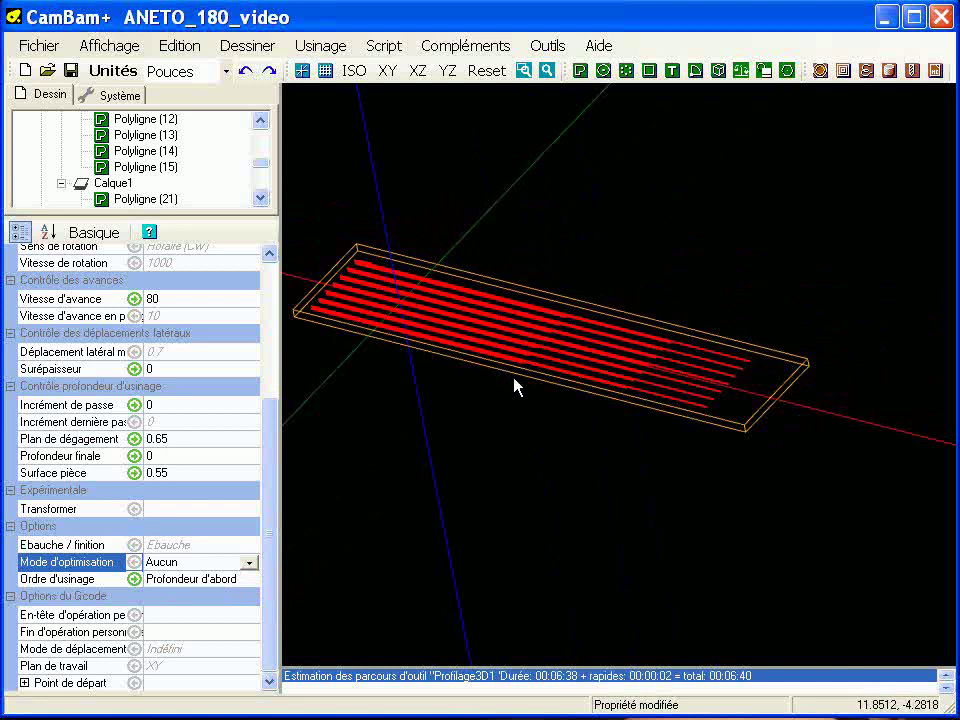
scroll(518, 383, "up", 5)
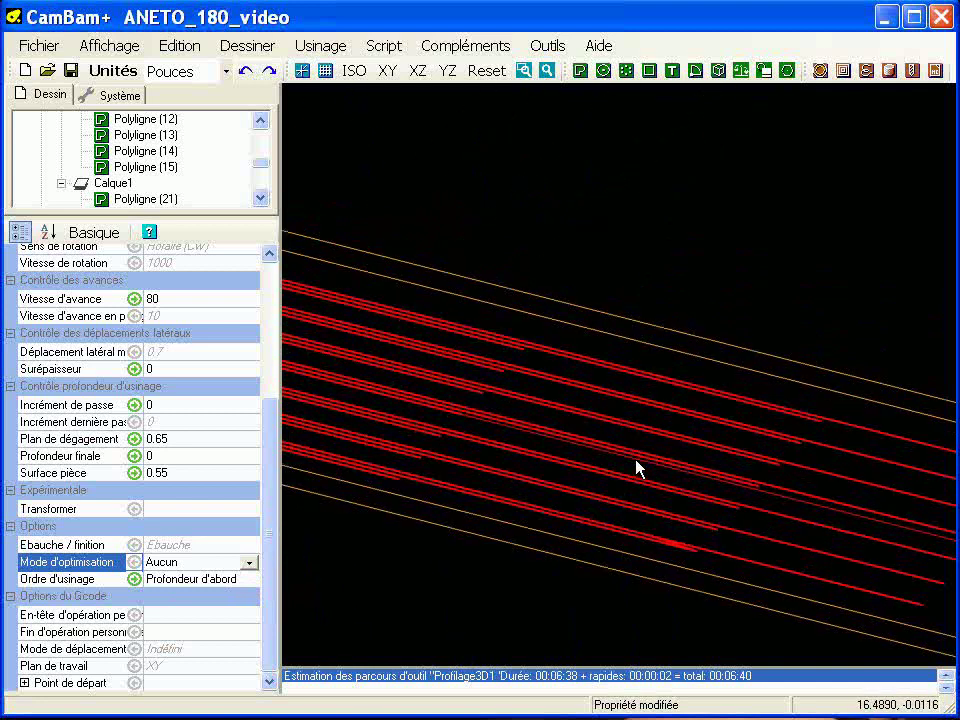
scroll(579, 439, "down", 3)
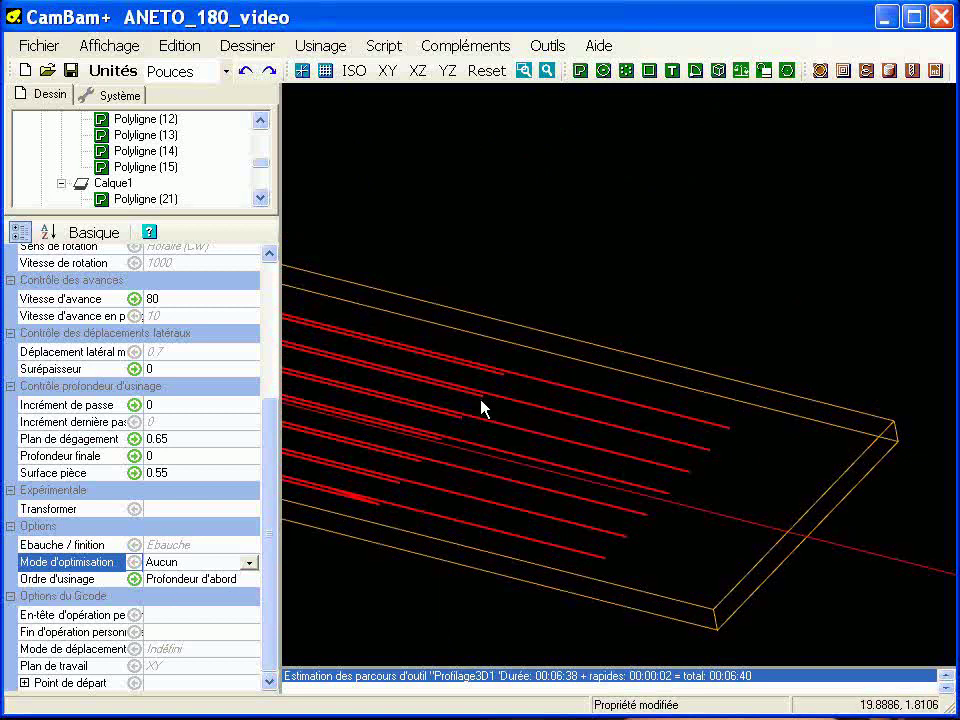
left_click_drag(496, 430, 522, 378, "alt")
left_click_drag(449, 293, 578, 380, "alt")
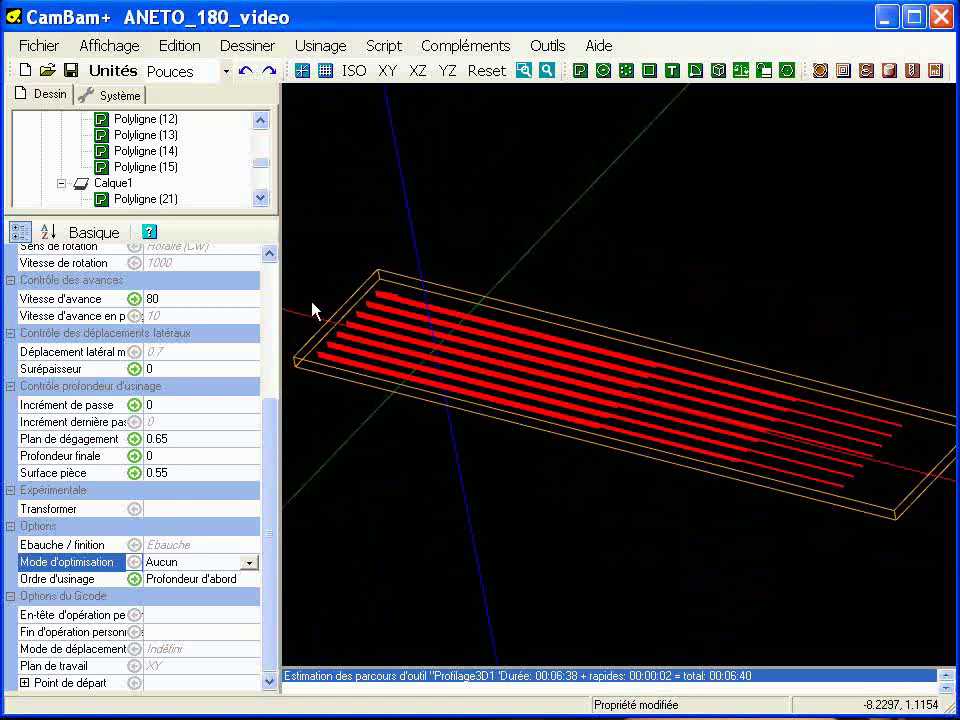
left_click_drag(221, 219, 225, 326)
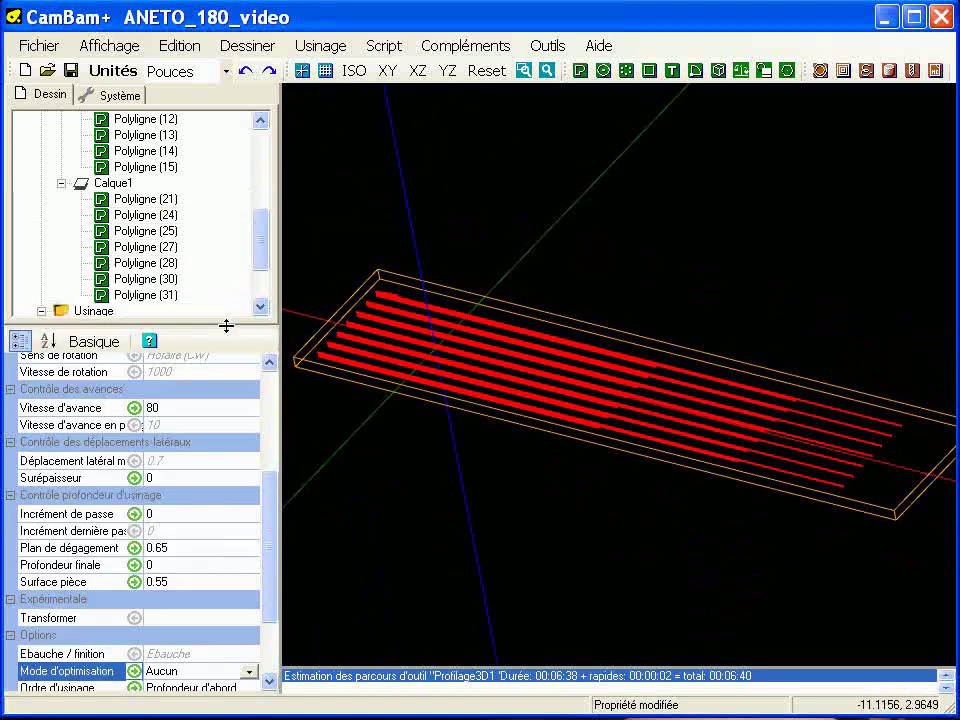
scroll(268, 295, "down", 2)
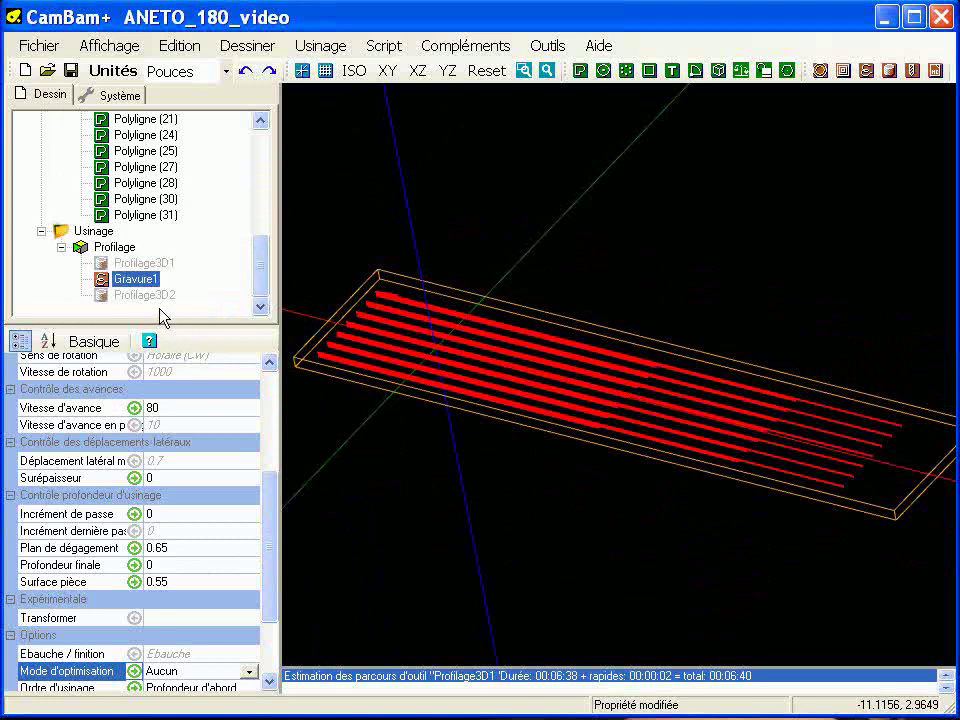
left_click(340, 275)
left_click(135, 278)
right_click(138, 276)
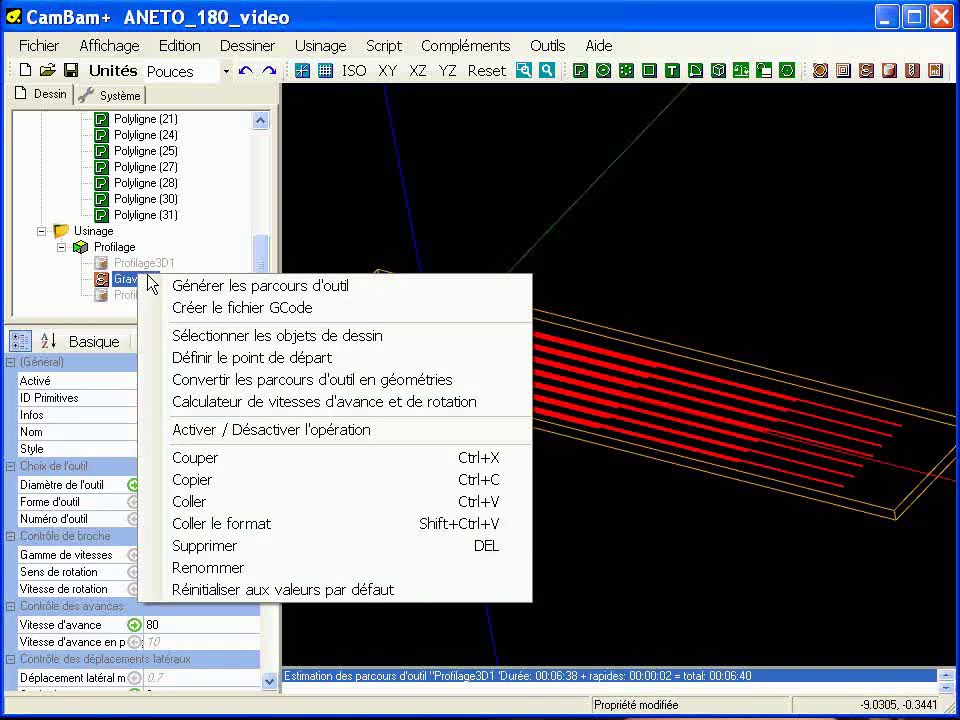
left_click(176, 288)
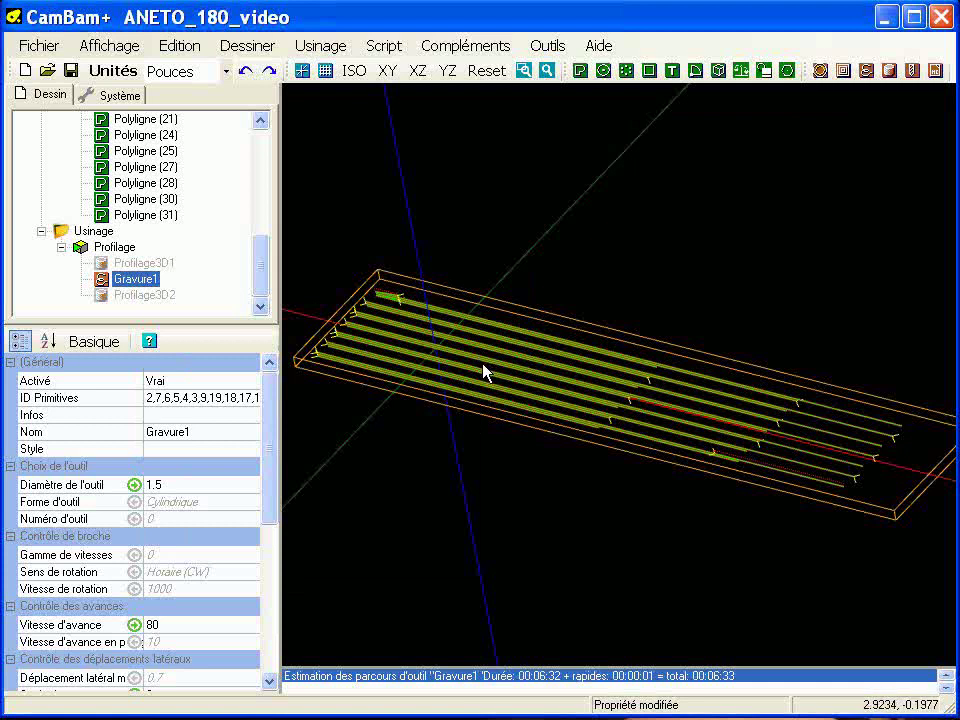
- Examine the Gravure1 toolpaths at both ends of the part, checking the direction arrows and the rapid moves between passes
middle_click_drag(580, 402, 688, 463)
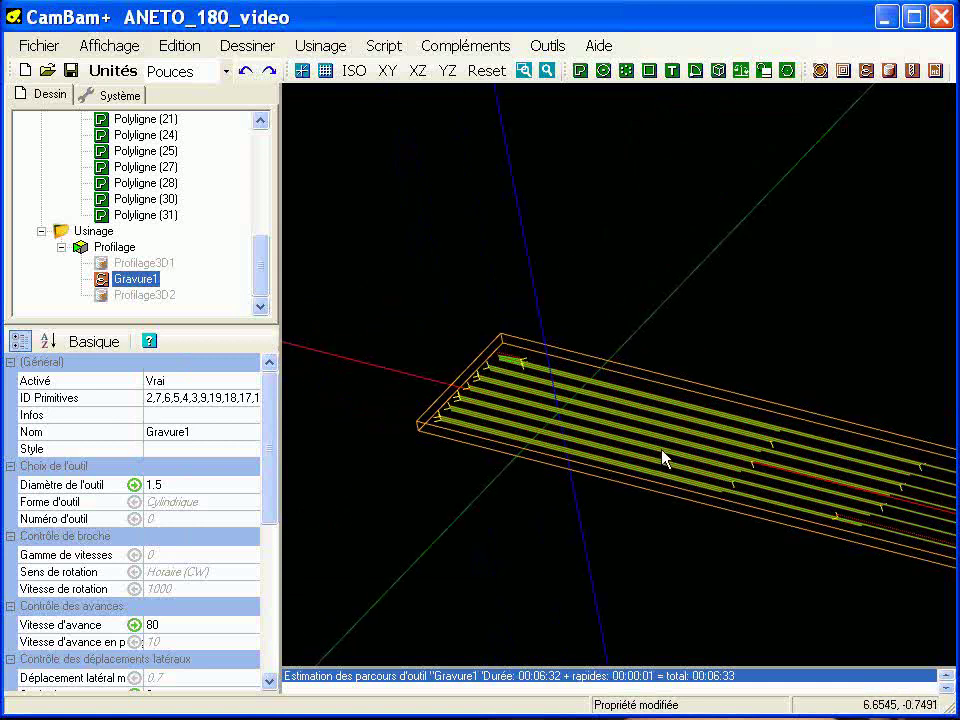
scroll(663, 458, "up", 8)
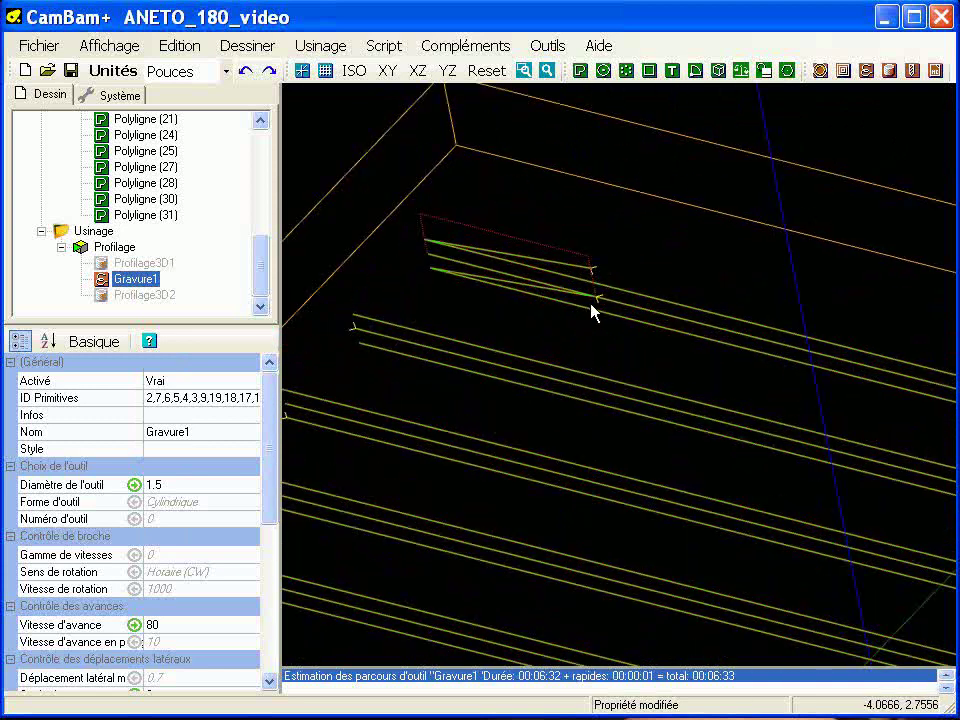
scroll(591, 311, "up", 3)
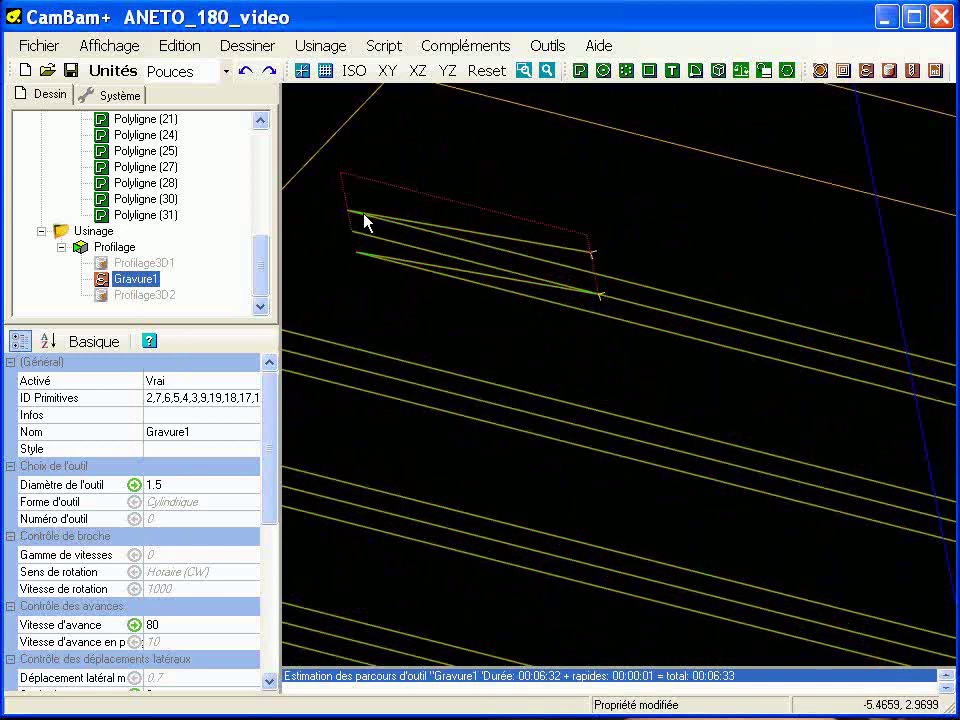
scroll(666, 311, "down", 6)
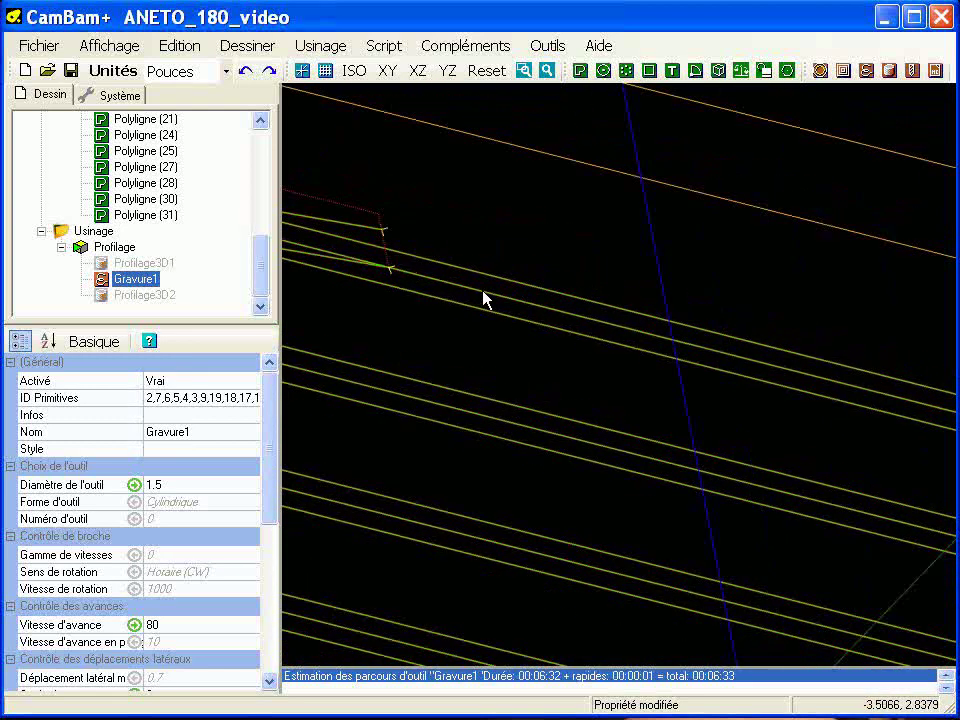
scroll(596, 386, "up", 3)
scroll(729, 429, "down", 3)
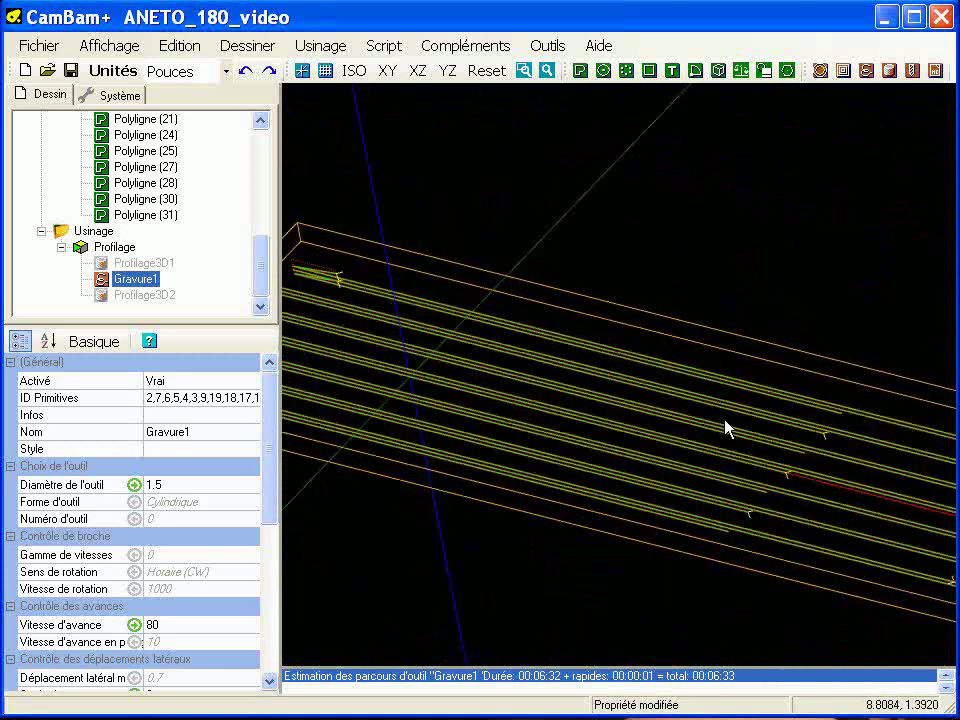
scroll(591, 420, "up", 3)
scroll(785, 478, "up", 1)
scroll(575, 455, "down", 2)
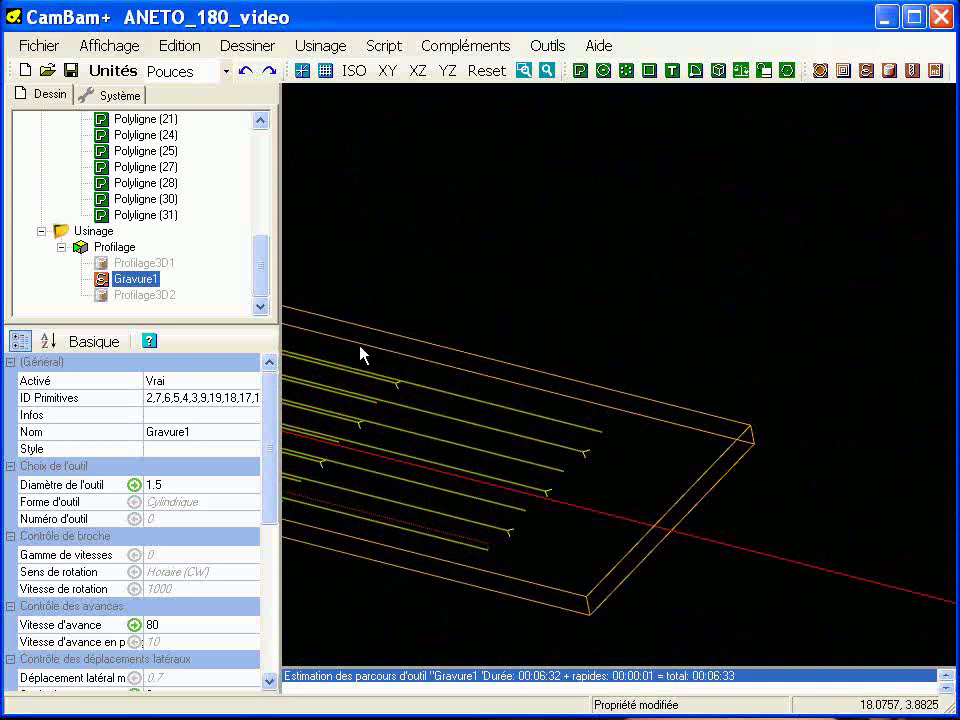
- Locate Polyligne (2) and Polyligne (7) of Calque2 in the drawing and inspect how they relate to the first passes
left_click_drag(264, 266, 263, 160)
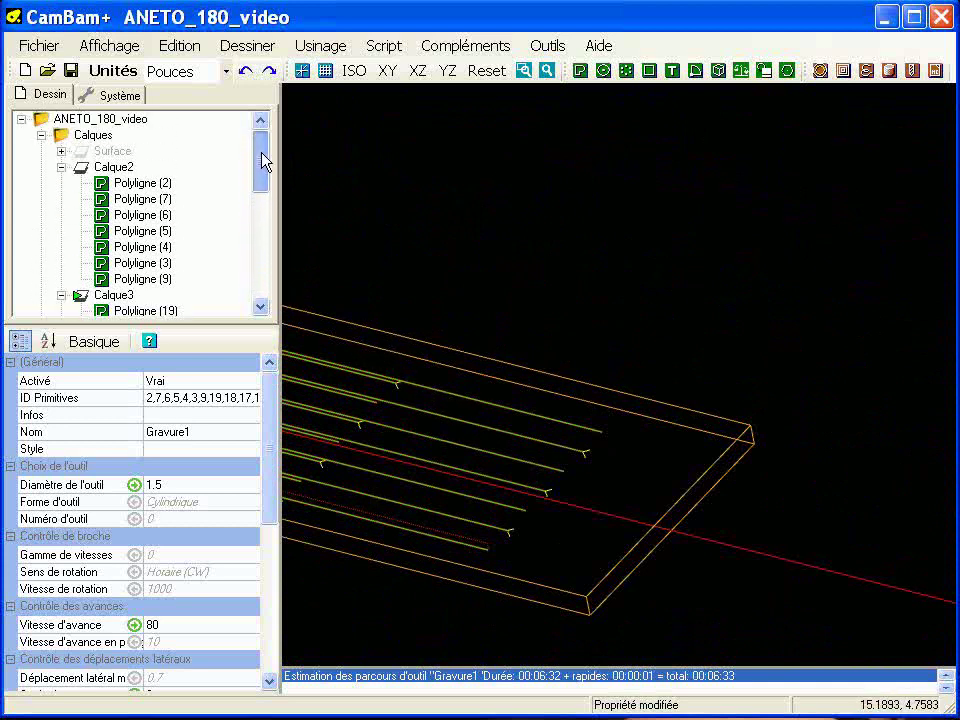
left_click(158, 183)
middle_click_drag(395, 402, 746, 446)
scroll(688, 445, "down", 5)
middle_click_drag(503, 406, 563, 461)
scroll(565, 460, "up", 5)
scroll(510, 433, "up", 4)
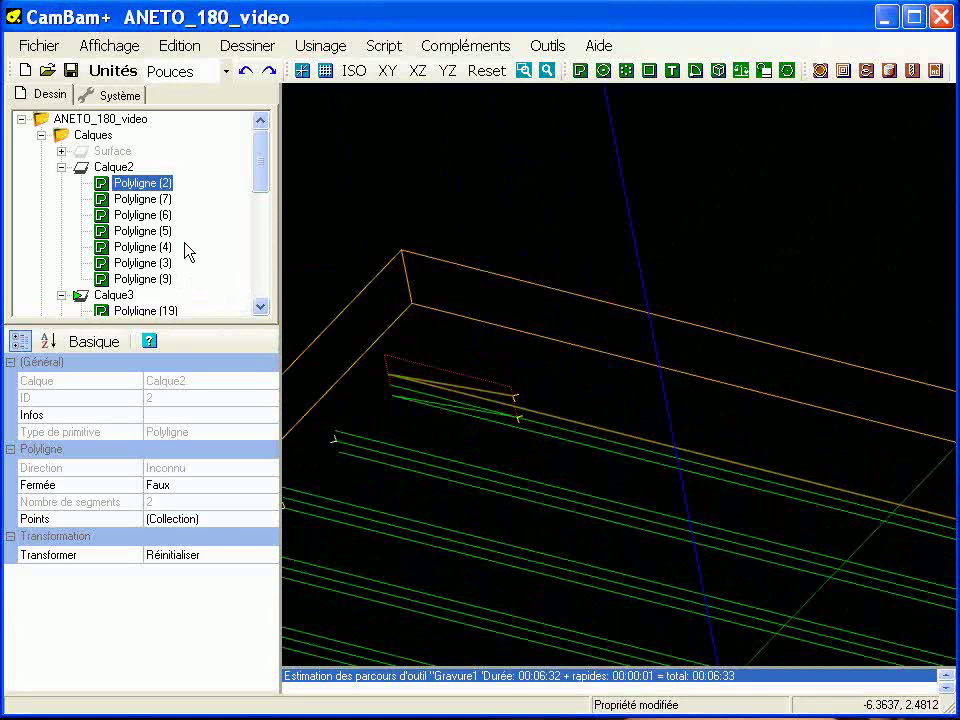
left_click(155, 199)
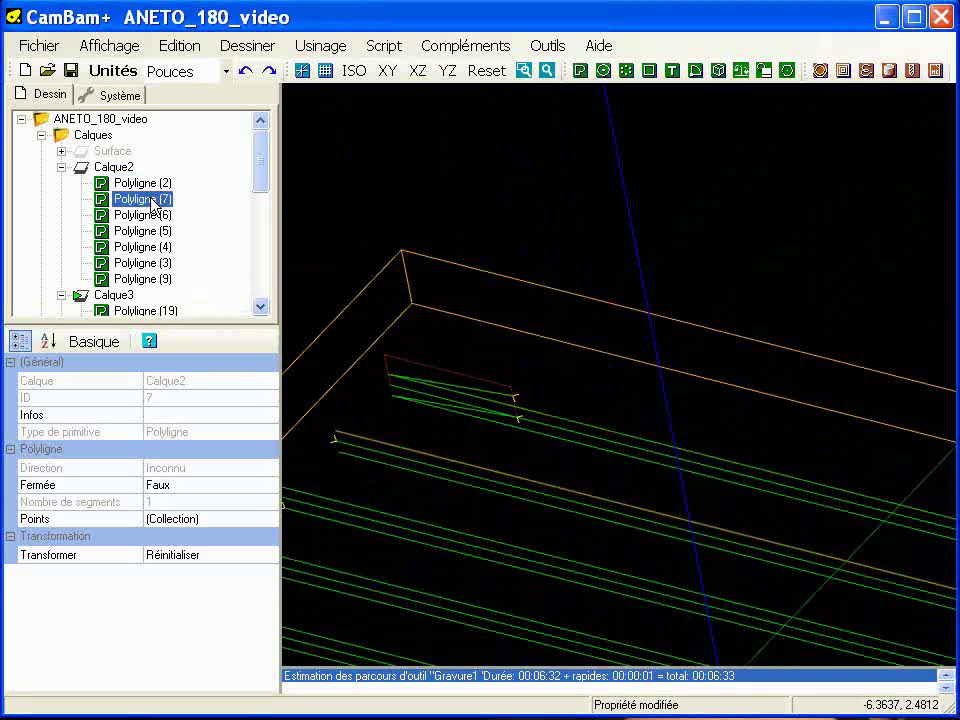
- Reverse the direction of Polyligne (2) in Calque2
left_click(164, 184)
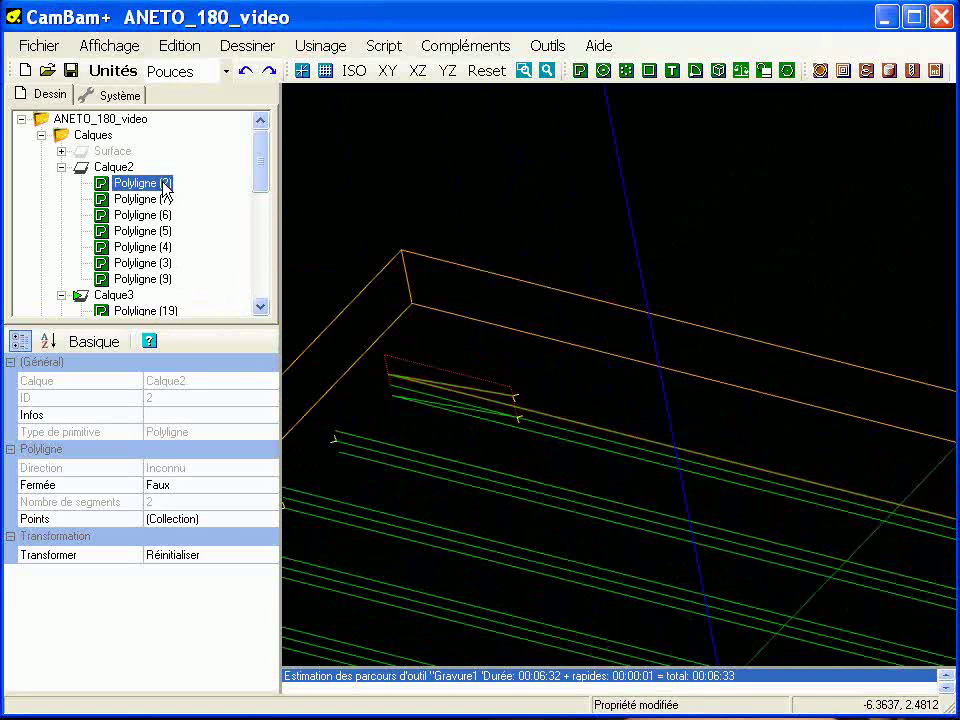
right_click(309, 195)
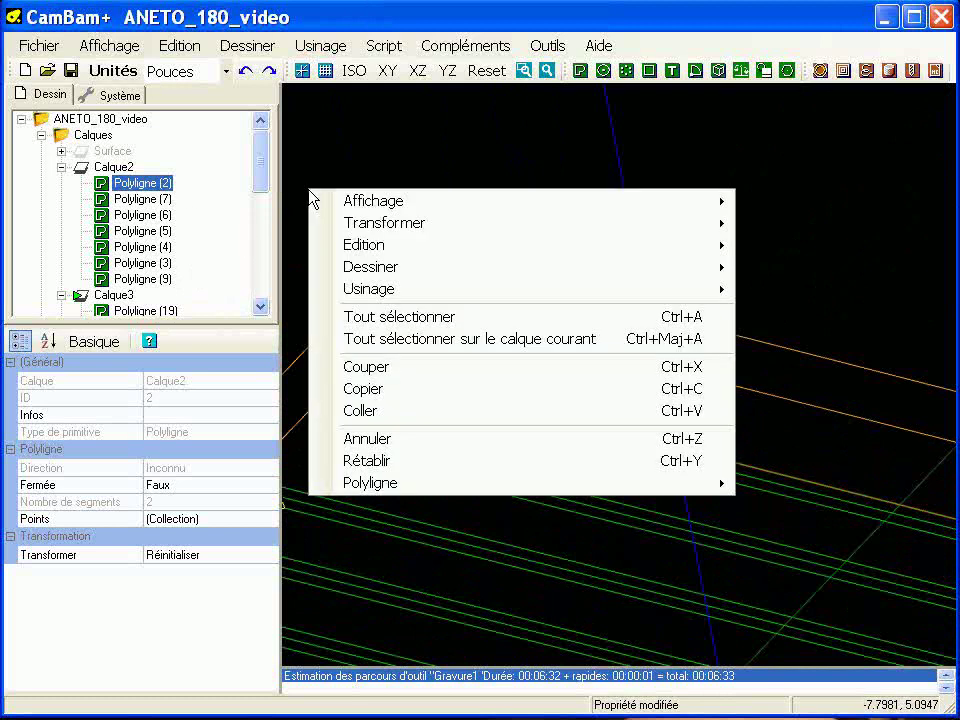
mouse_move(404, 483)
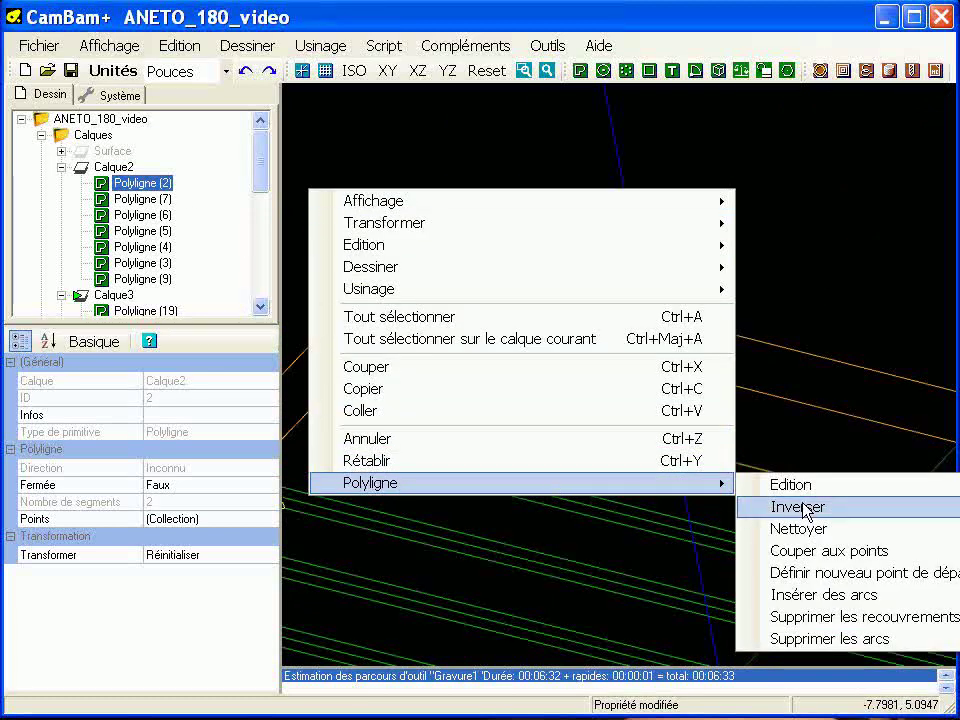
left_click(748, 508)
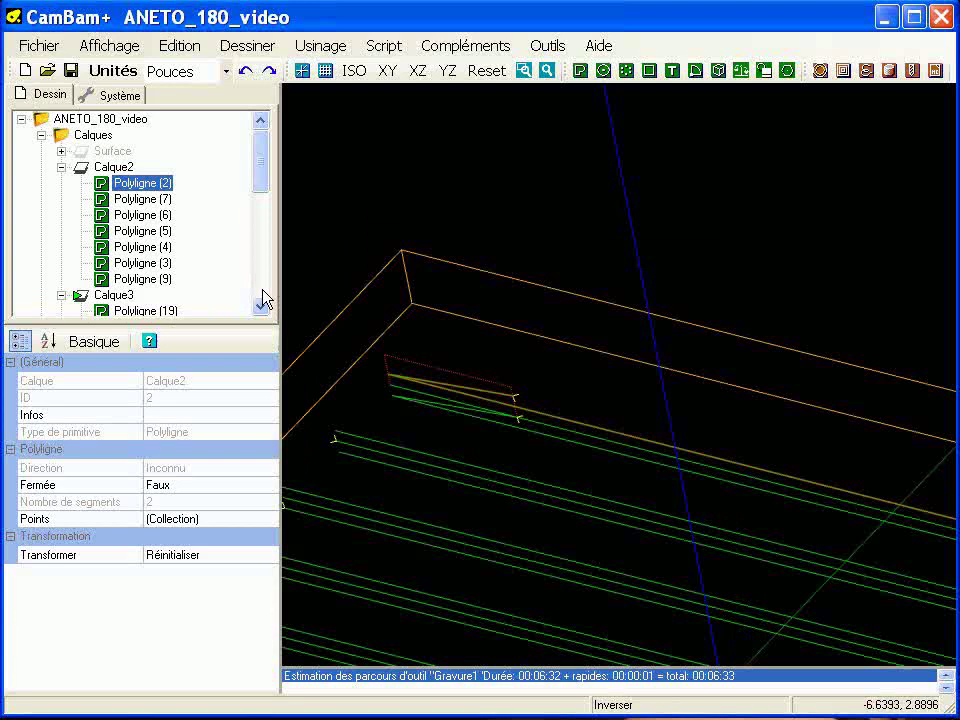
- Regenerate the Gravure1 toolpaths and inspect the rapid moves resulting from the reversed polyline
scroll(261, 300, "down", 8)
right_click(135, 279)
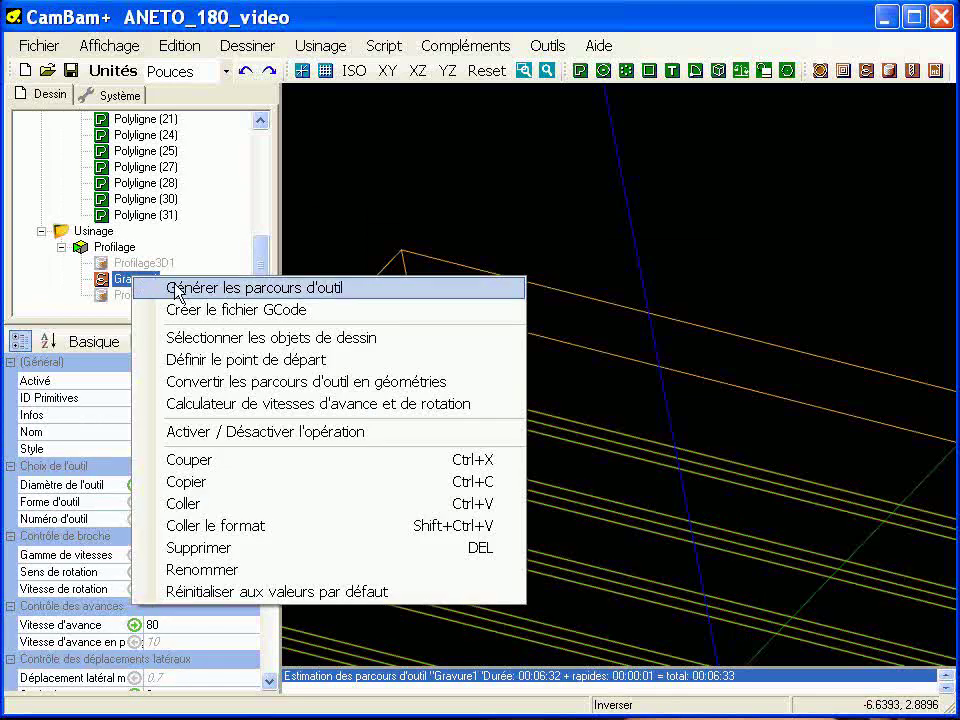
left_click(145, 288)
left_click_drag(351, 381, 532, 500, "alt")
left_click_drag(405, 472, 765, 521, "alt")
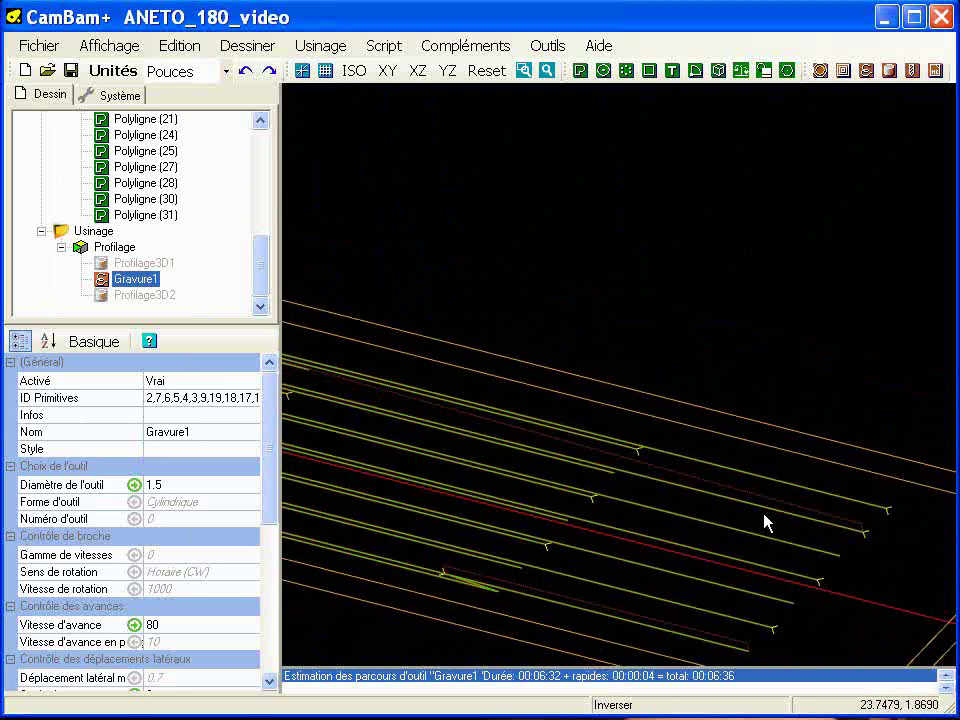
- Undo the reversal of Polyligne (2), regenerate the Gravure1 toolpaths and check them over the whole part
left_click(246, 72)
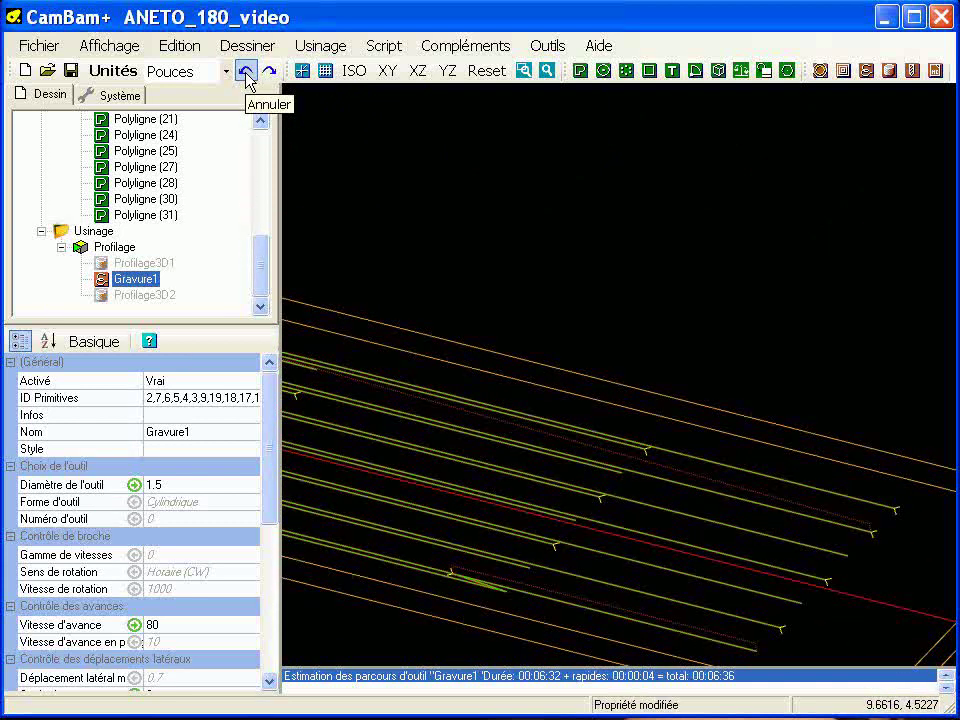
right_click(150, 278)
left_click(172, 286)
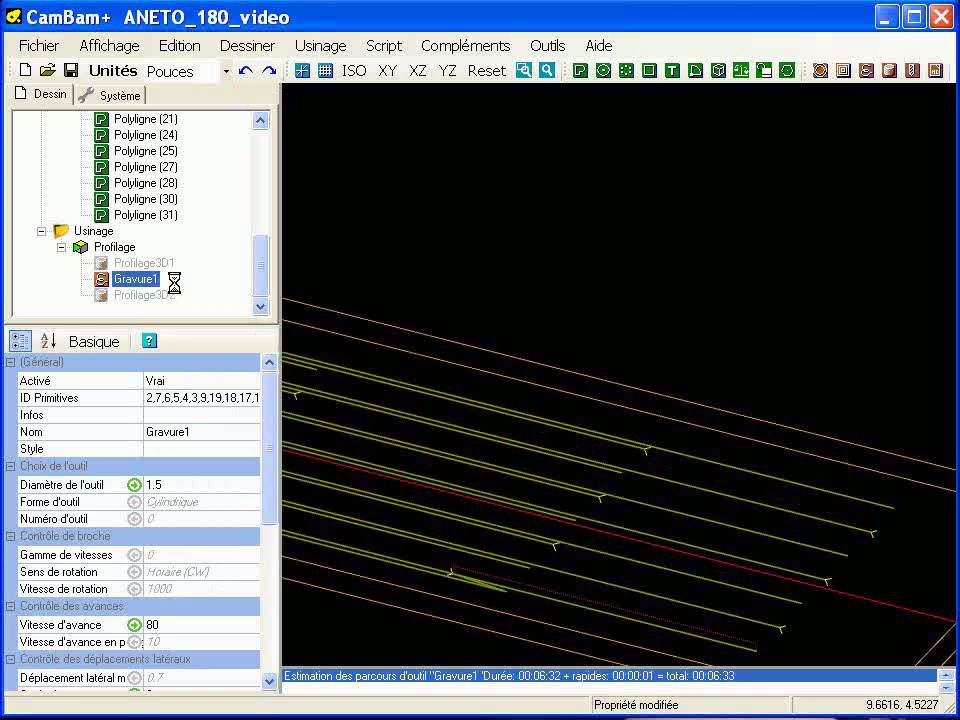
left_click_drag(527, 441, 493, 362, "alt")
scroll(491, 353, "down", 8)
middle_click_drag(640, 424, 613, 404)
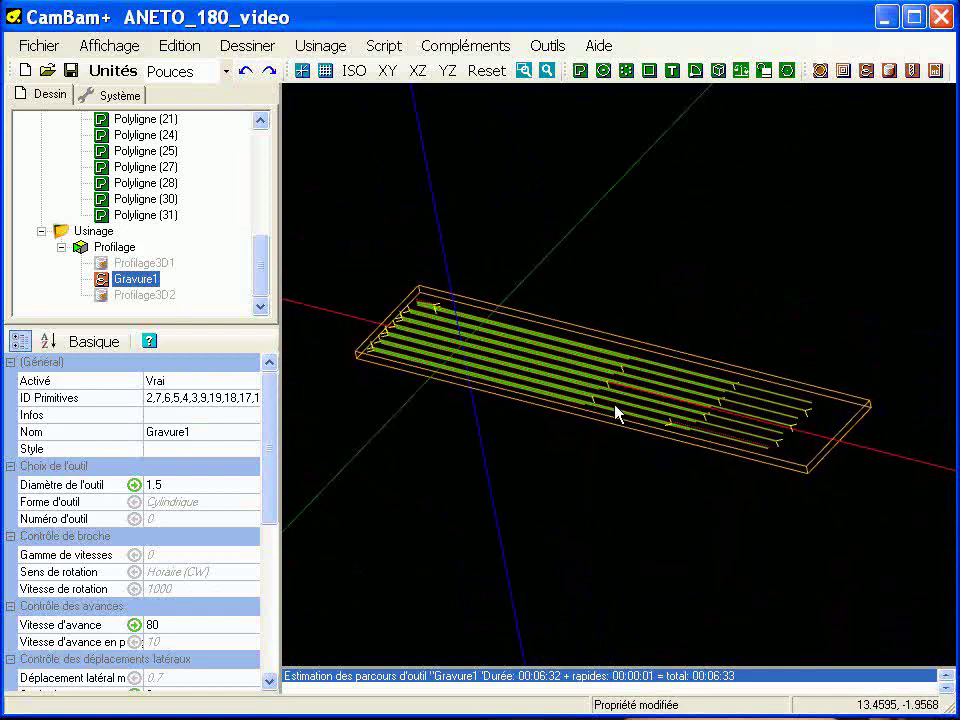
left_click_drag(590, 437, 611, 421, "alt")
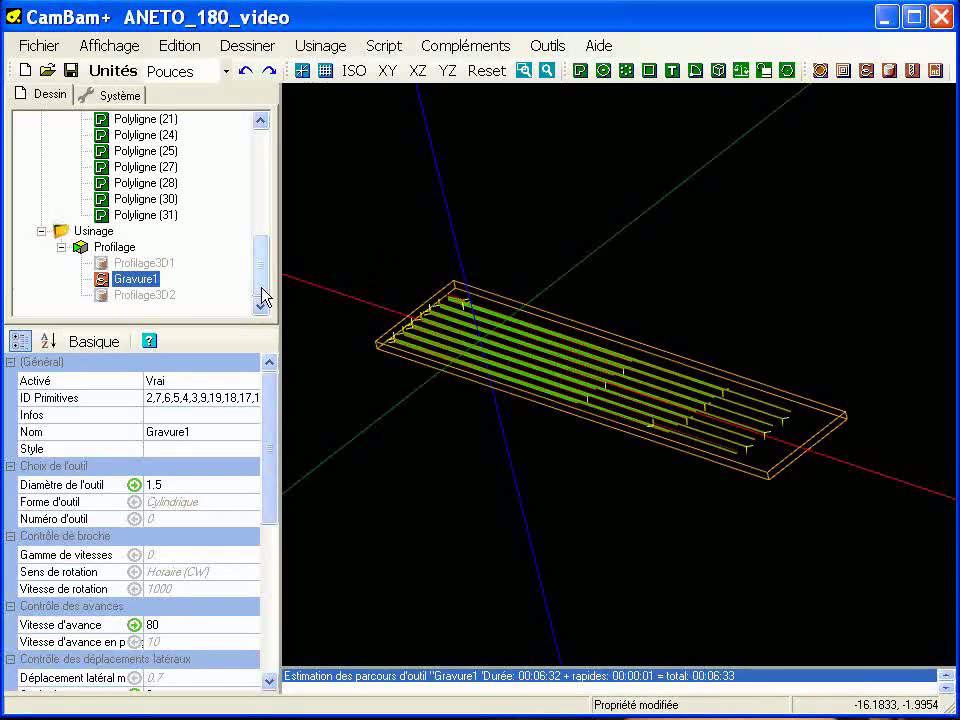
- Enlarge the project tree area and collapse the Calque2, Calque3 and Calque1 layers
scroll(265, 252, "up", 3)
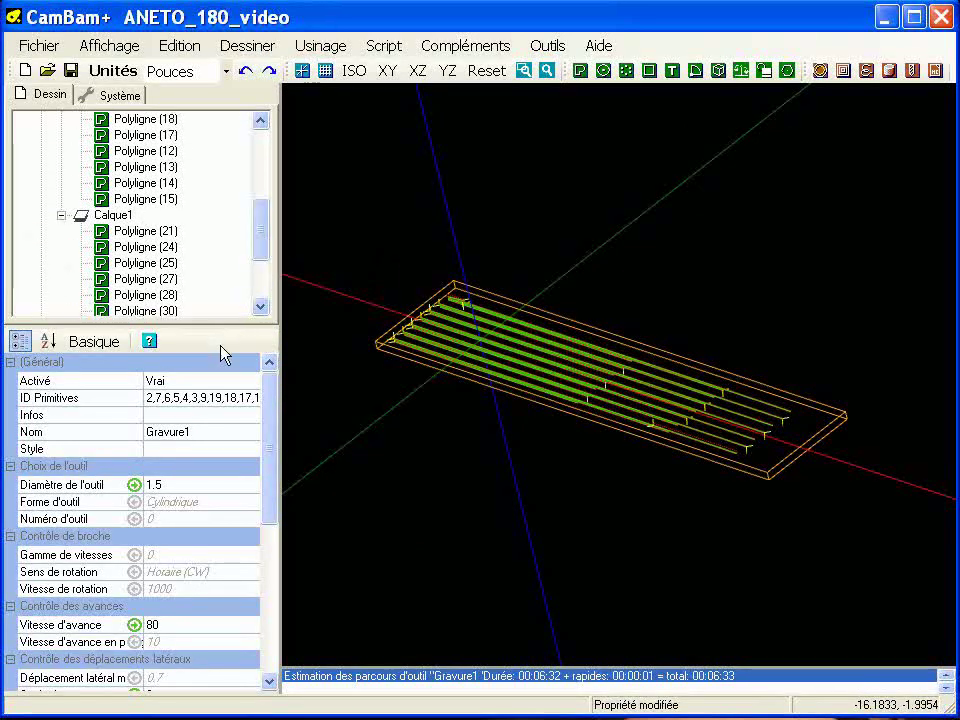
left_click_drag(215, 327, 215, 480)
left_click_drag(258, 360, 285, 250)
left_click(61, 167)
left_click(61, 183)
left_click(61, 199)
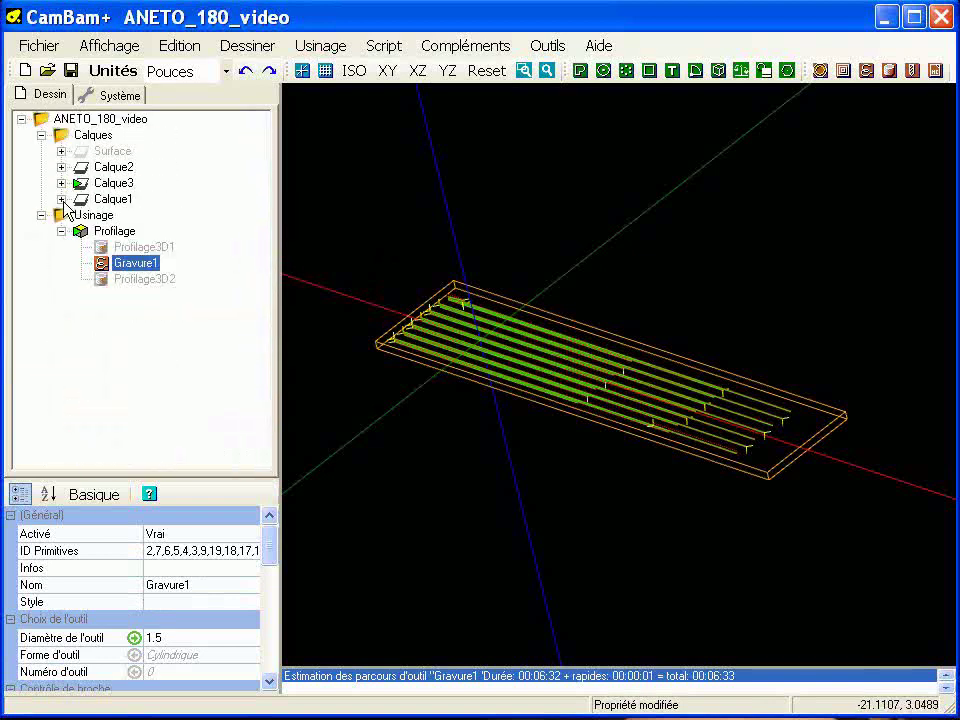
- Hide the Calque2, Calque3 and Calque1 layers
left_click(112, 167)
left_click(120, 202, "shift")
key("space")
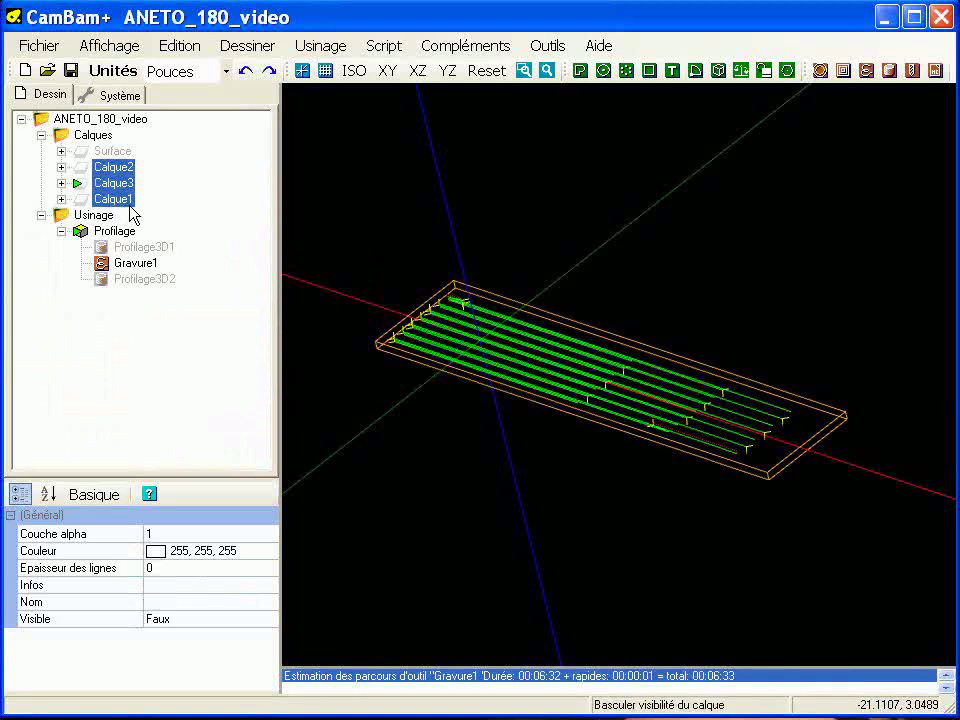
- Open the toolpath filter for Gravure1 and set the displayed toolpath number to 0
left_click(136, 264)
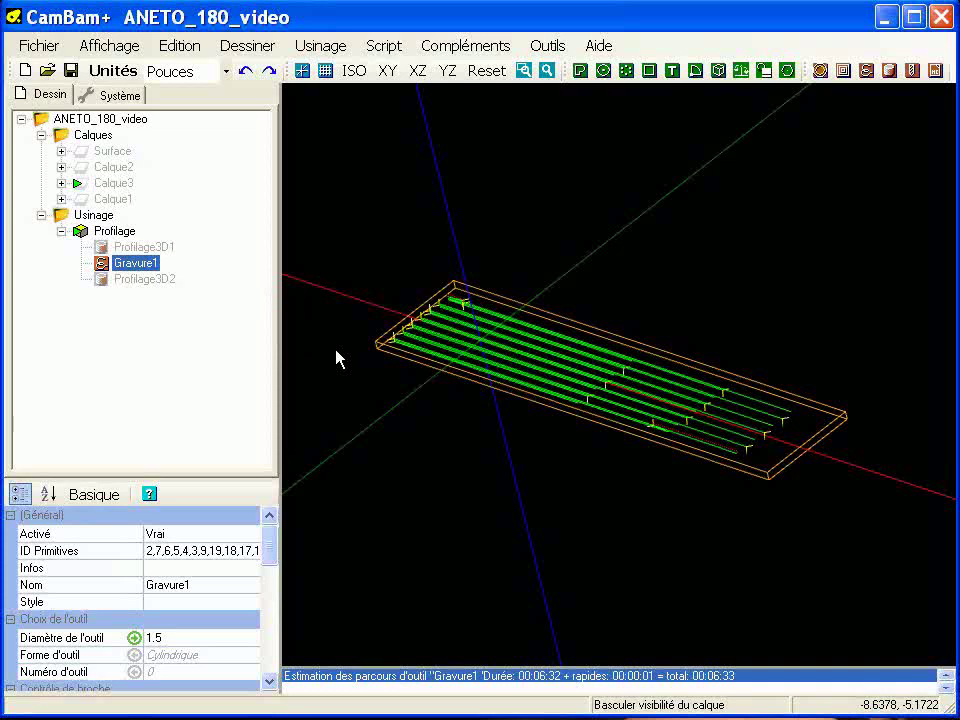
left_click(110, 48)
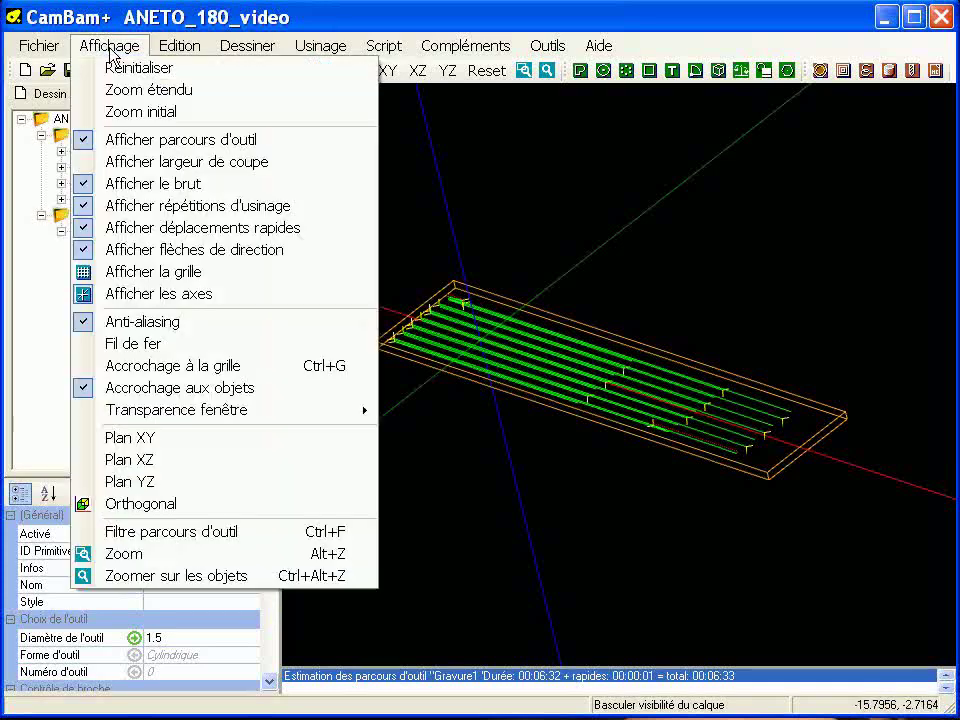
left_click(228, 532)
double_click(515, 555)
type("0")
key("Return")
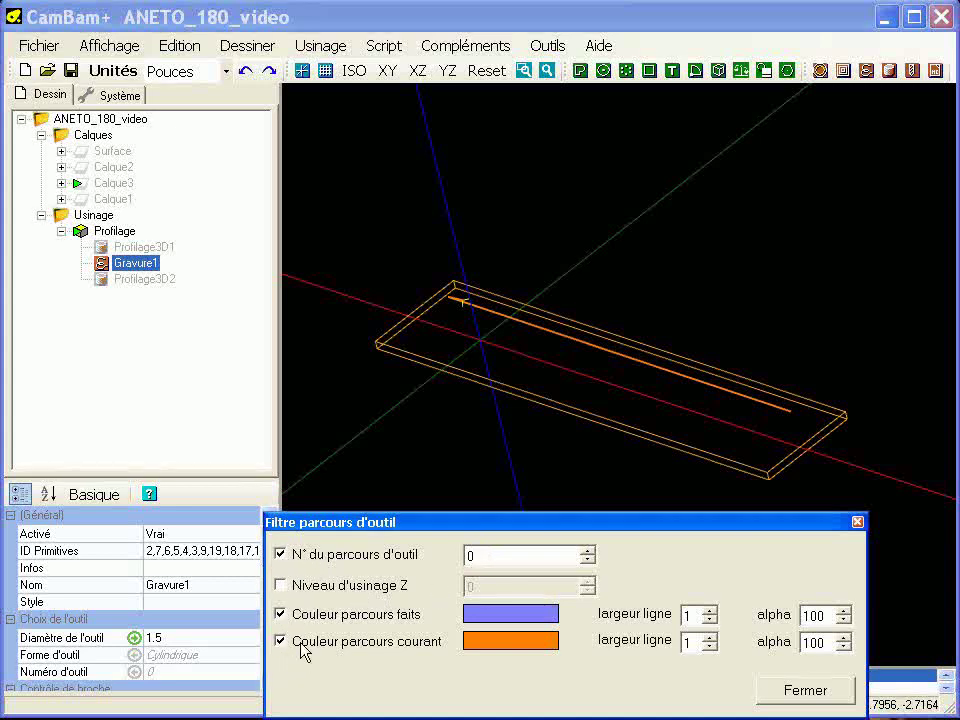
- Step the displayed Gravure1 toolpath number up to 6 and check the order and direction of each pass
scroll(482, 320, "up", 3)
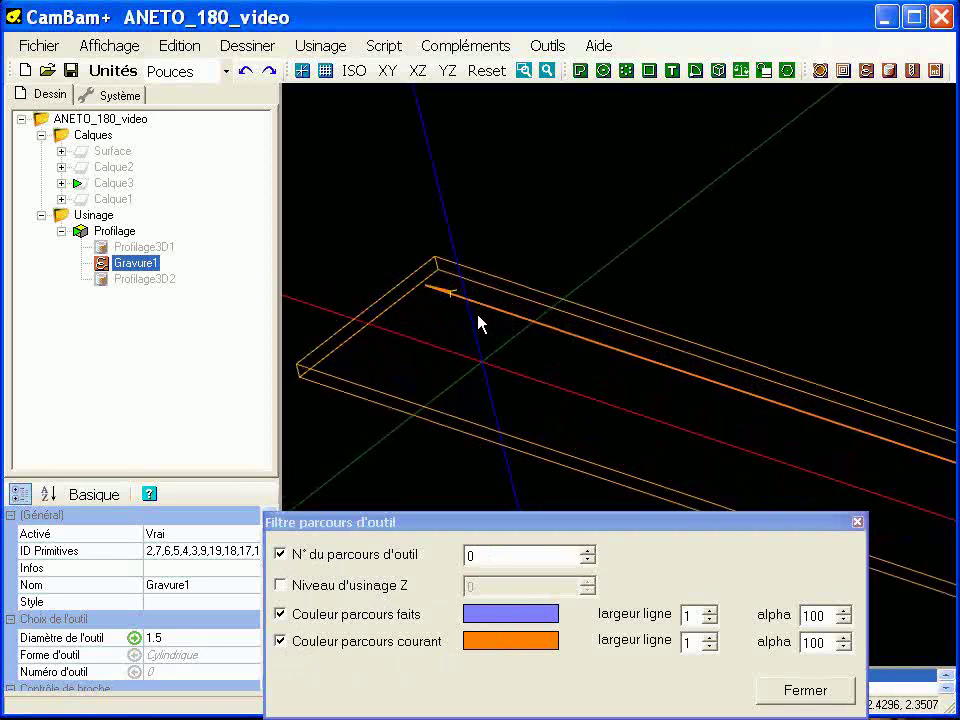
middle_click_drag(563, 381, 476, 311)
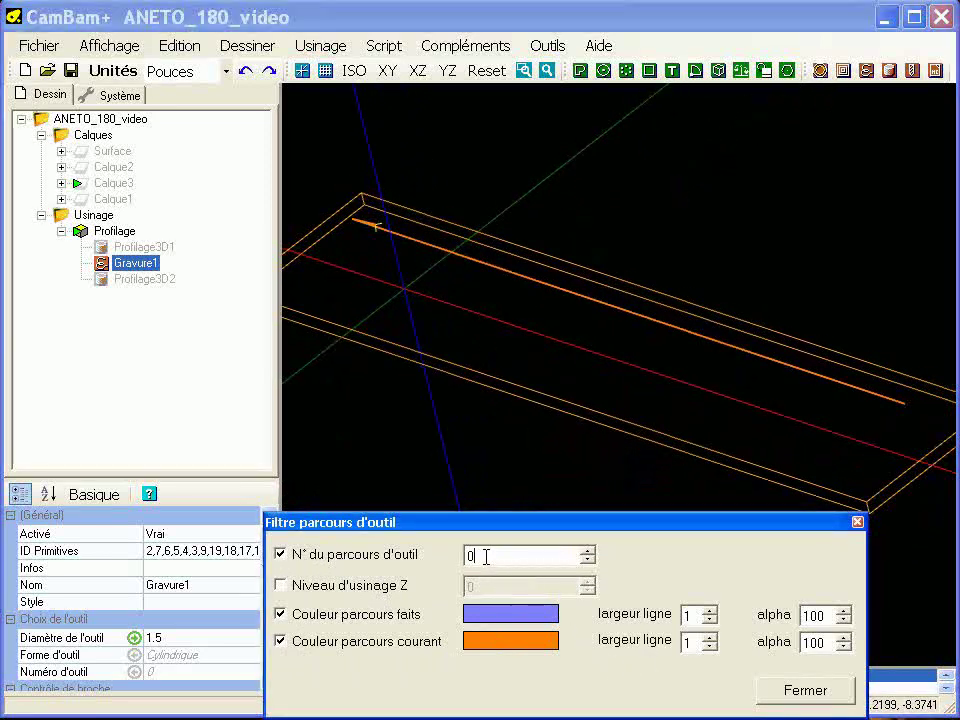
key("Up")
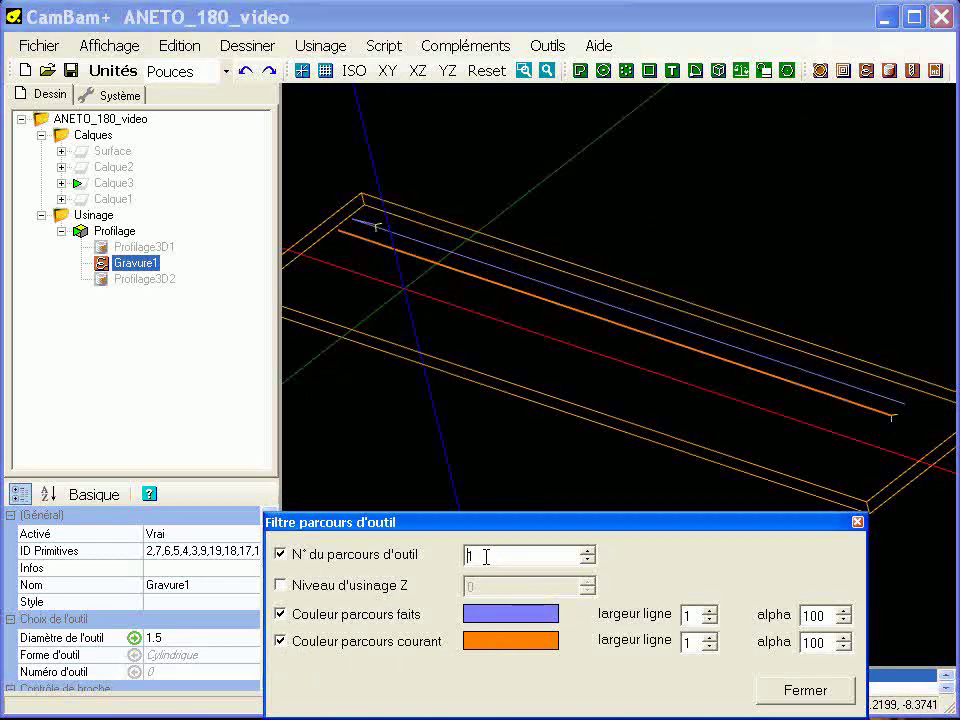
key("Up")
key("Up")
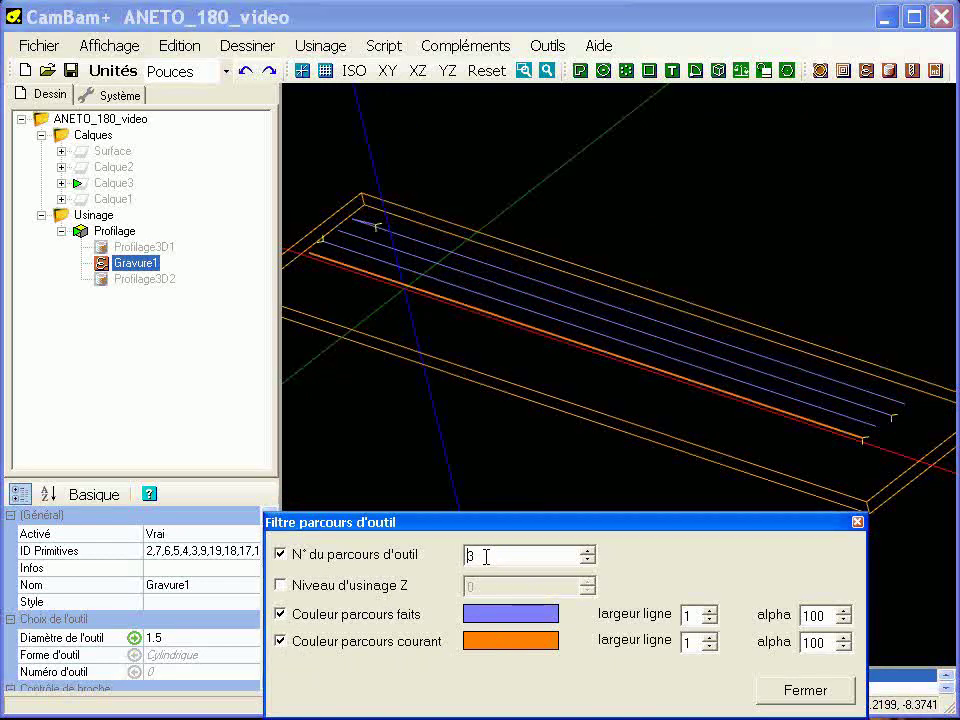
key("Up")
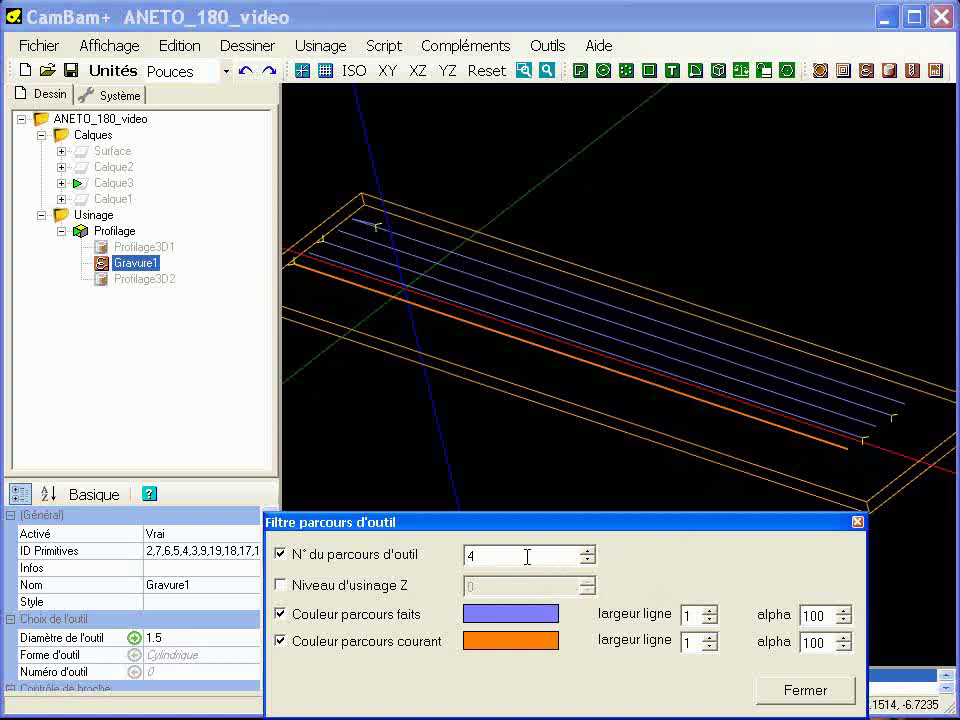
key("Up")
key("Up")
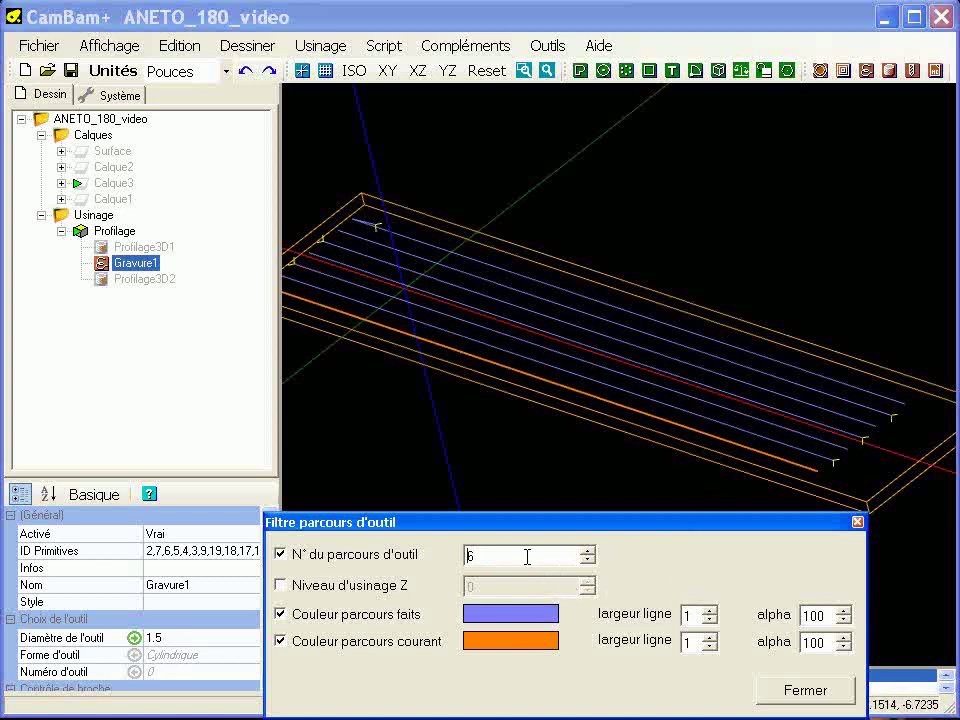
- Advance the displayed Gravure1 toolpath number through to 19, checking the order of the deeper passes, and close the toolpath filter
middle_click_drag(536, 388, 570, 388)
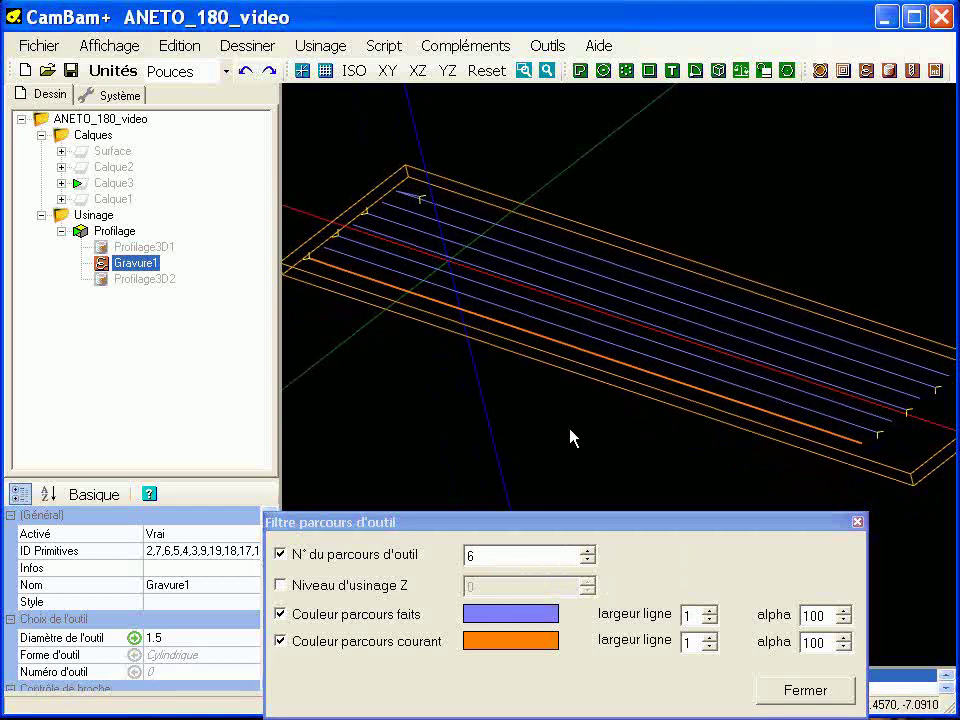
left_click(524, 555)
key("Up")
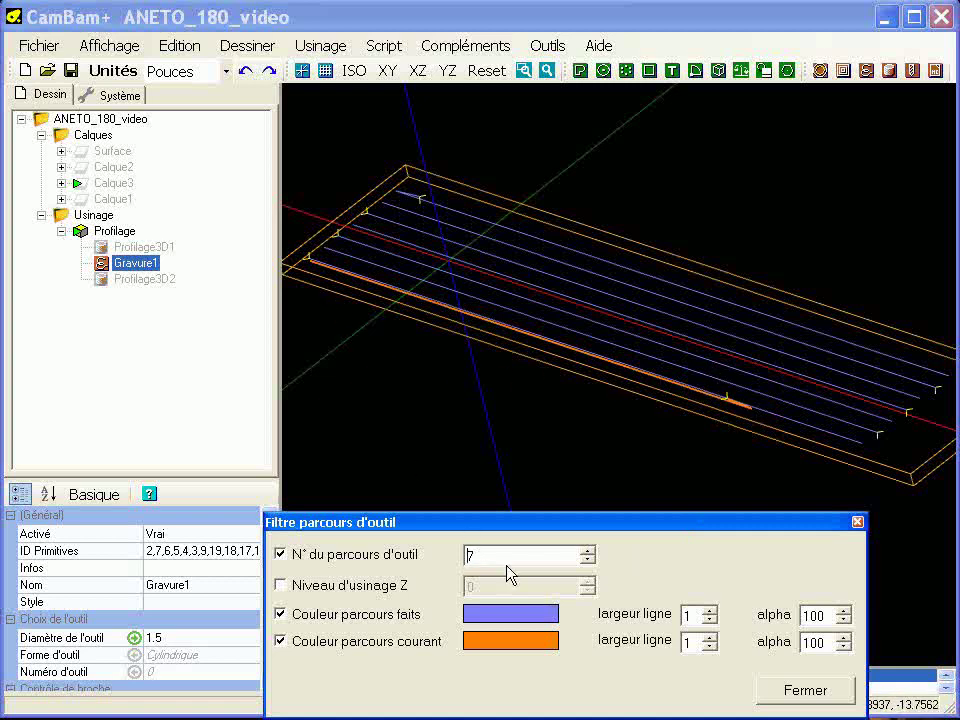
key("Up")
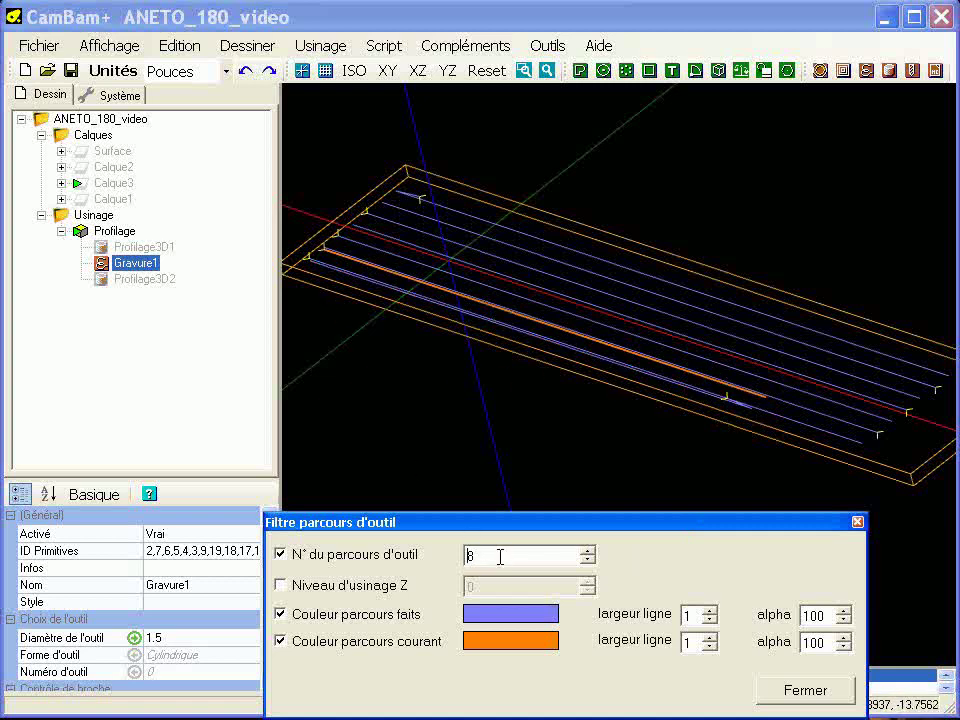
key("Up")
key("Up")
key("Up")
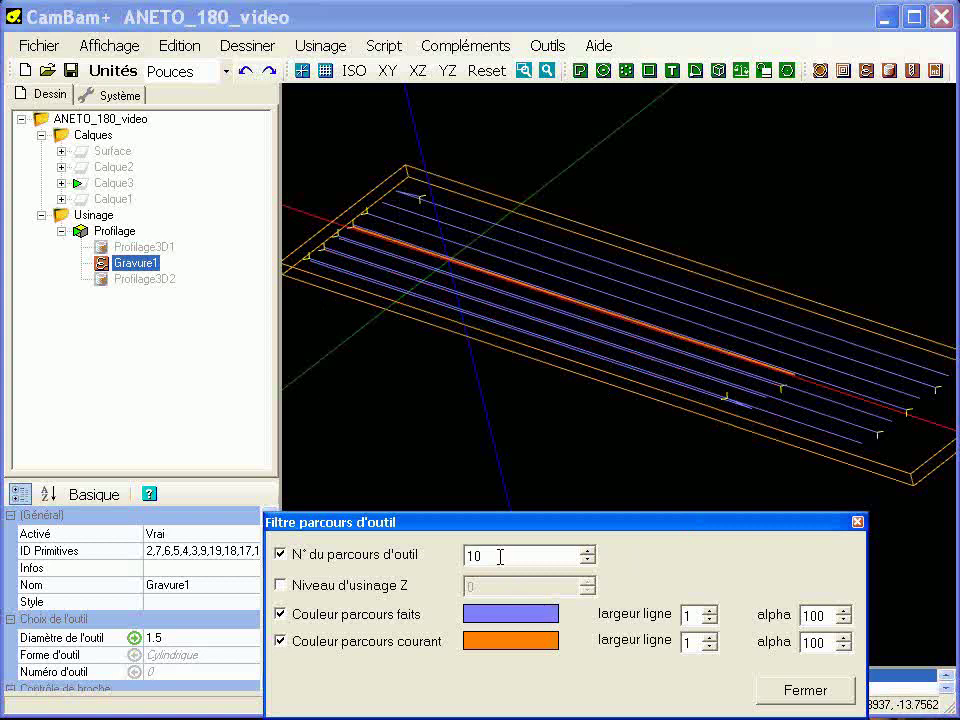
key("Up")
key("Up")
key("Up")
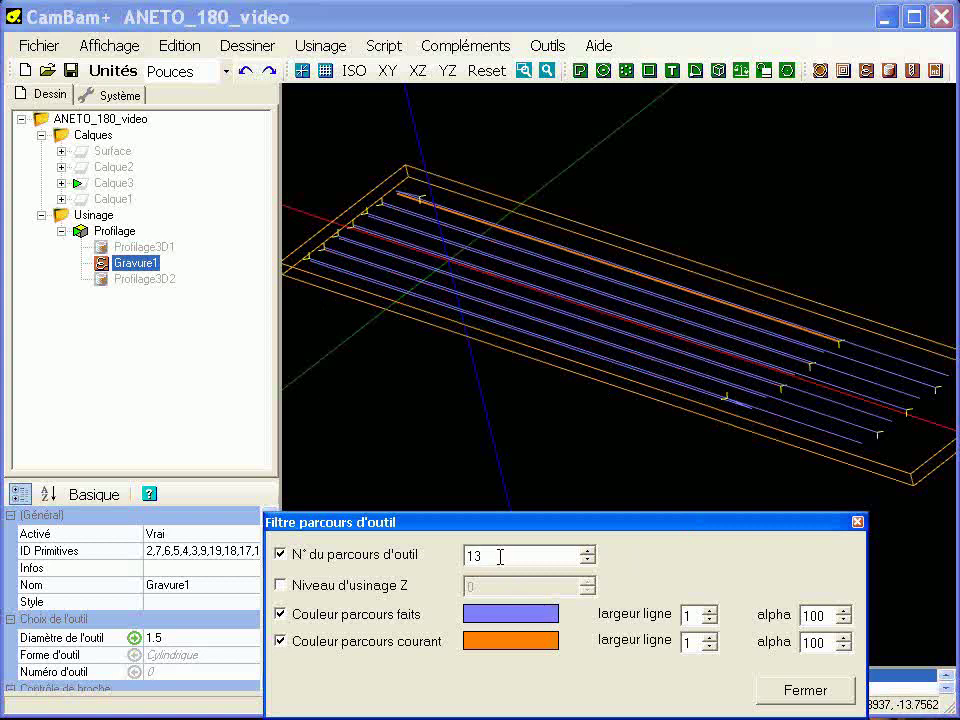
key("Up")
key("Up")
key("Up")
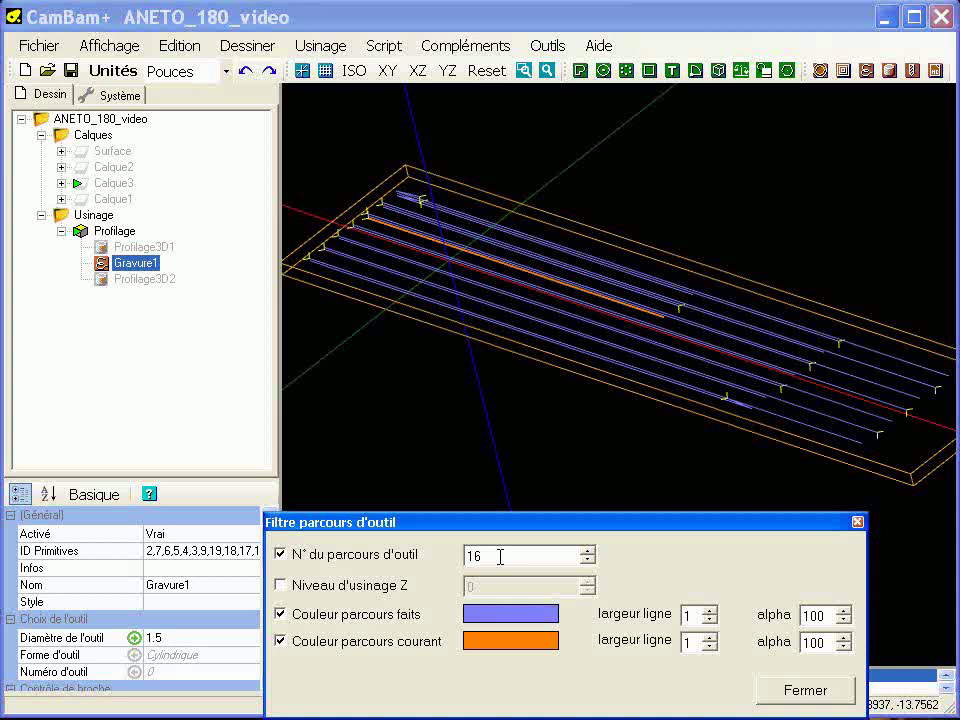
key("Up")
key("Up")
key("Up")
key("Up")
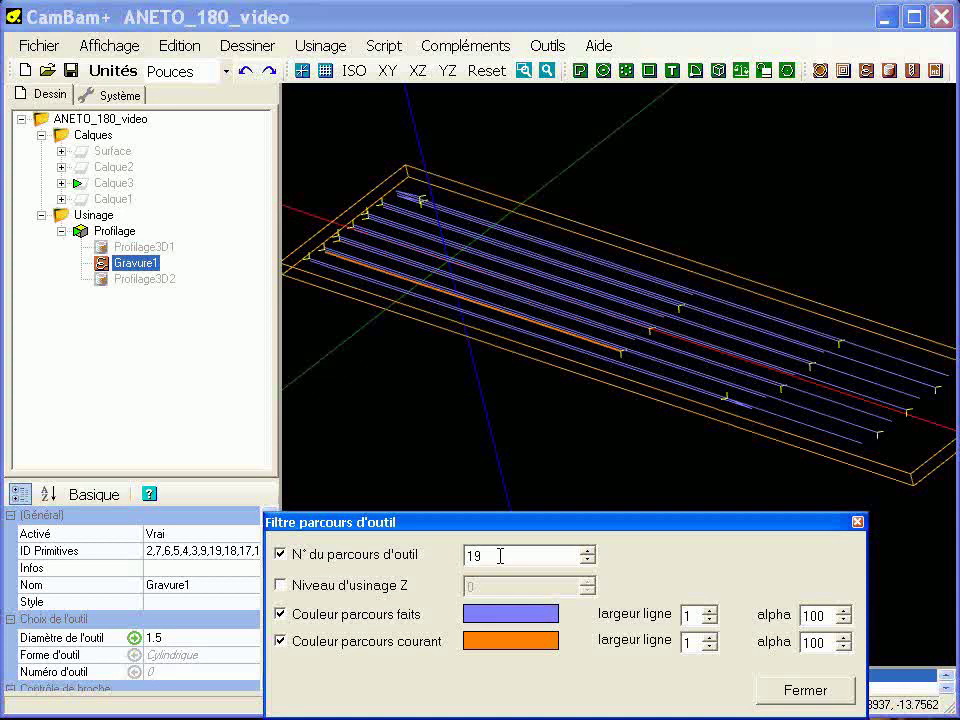
left_click(853, 690)
- Generate the G-code for the Usinage folder, overwriting the existing ANETO_180_video.nc file
left_click_drag(523, 321, 507, 363, "alt")
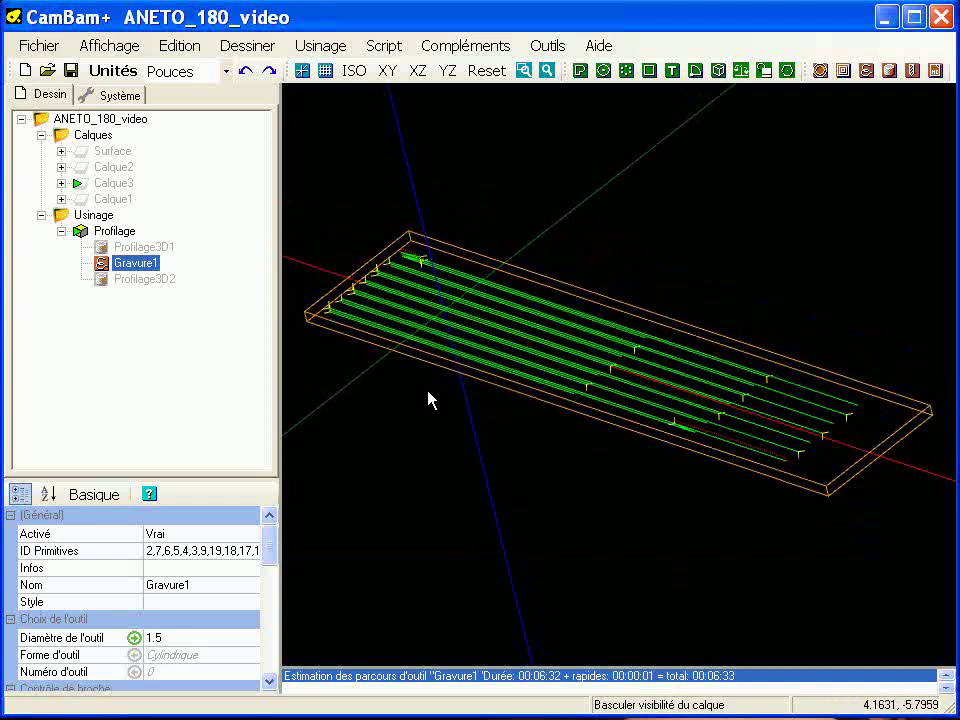
right_click(99, 217)
left_click(135, 246)
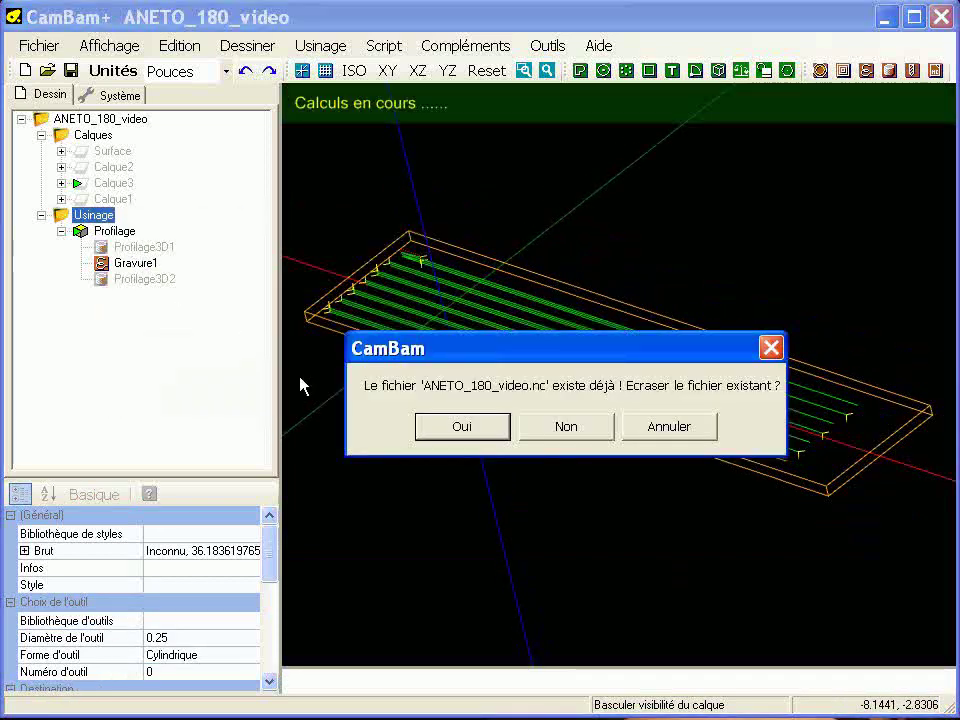
left_click(478, 433)
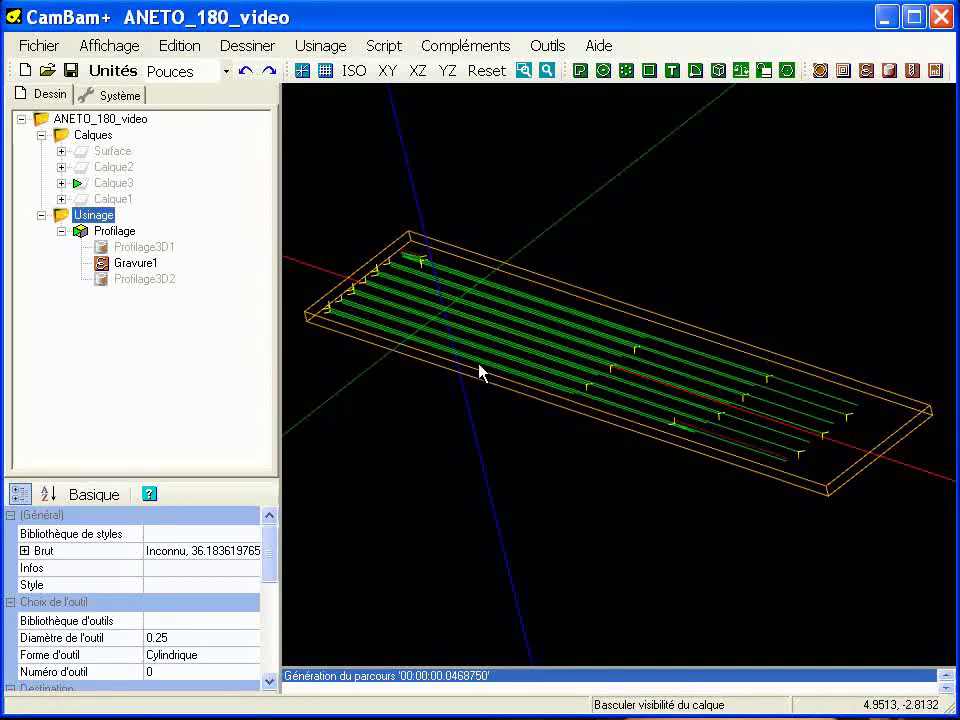
- Open the generated G-code in the CutViewer Mill simulator and run the machining simulation through to the end of the toolpath
left_click(560, 53)
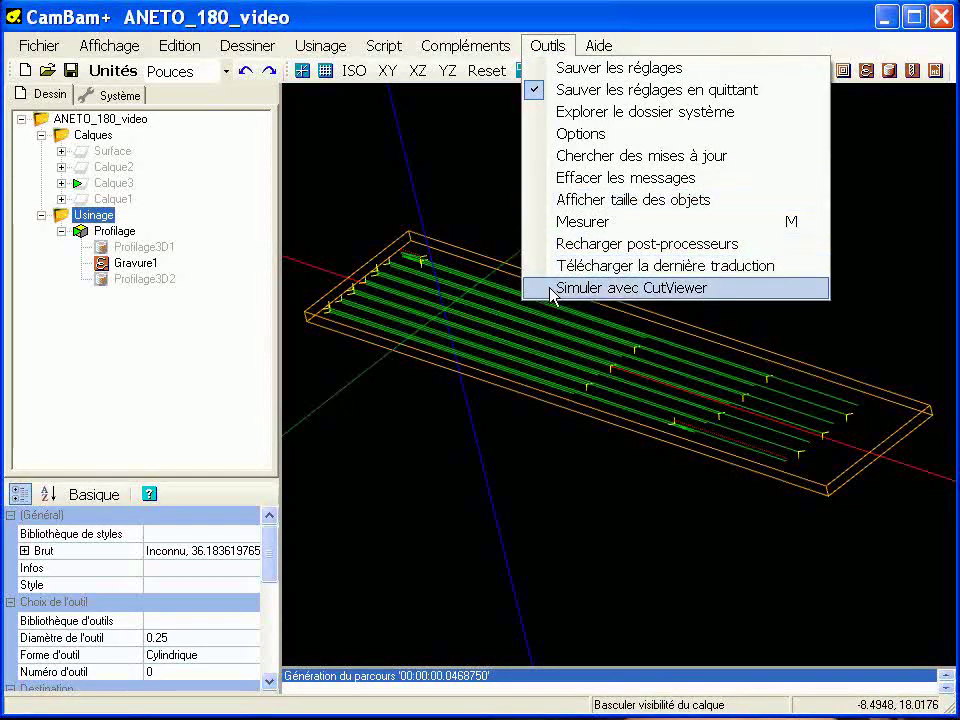
left_click(549, 287)
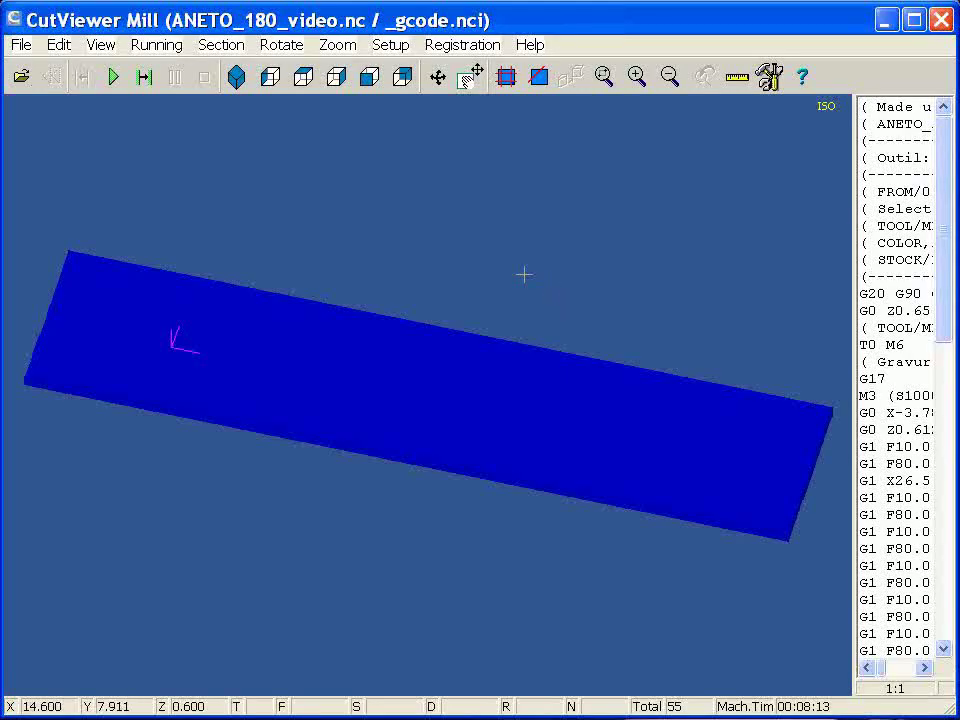
left_click(146, 77)
left_click(145, 77)
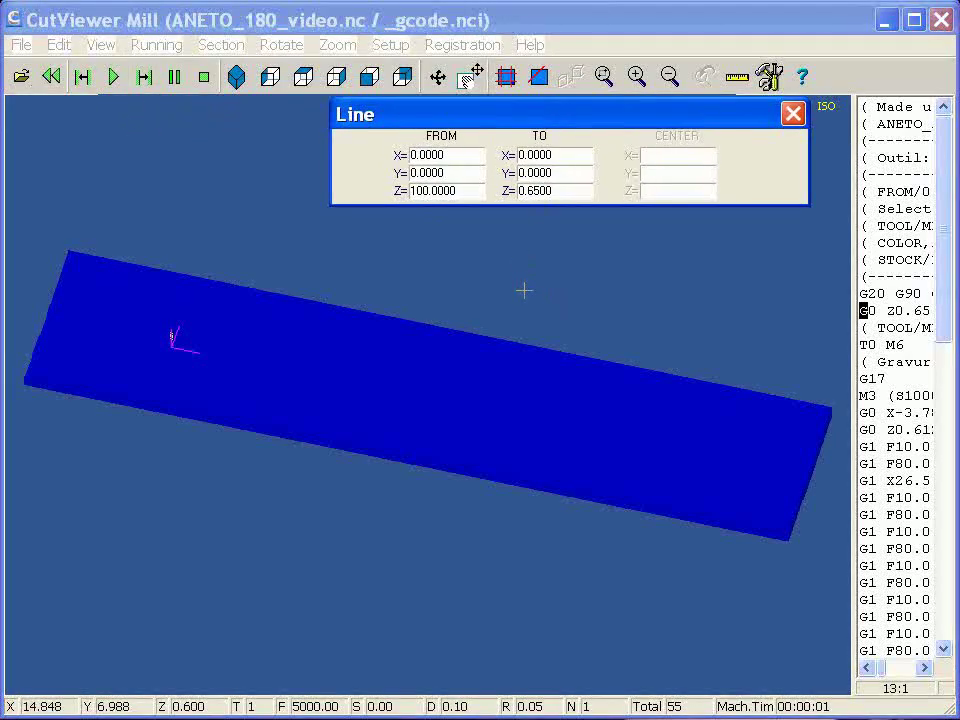
left_click(145, 78)
left_click(497, 229)
left_click(497, 229)
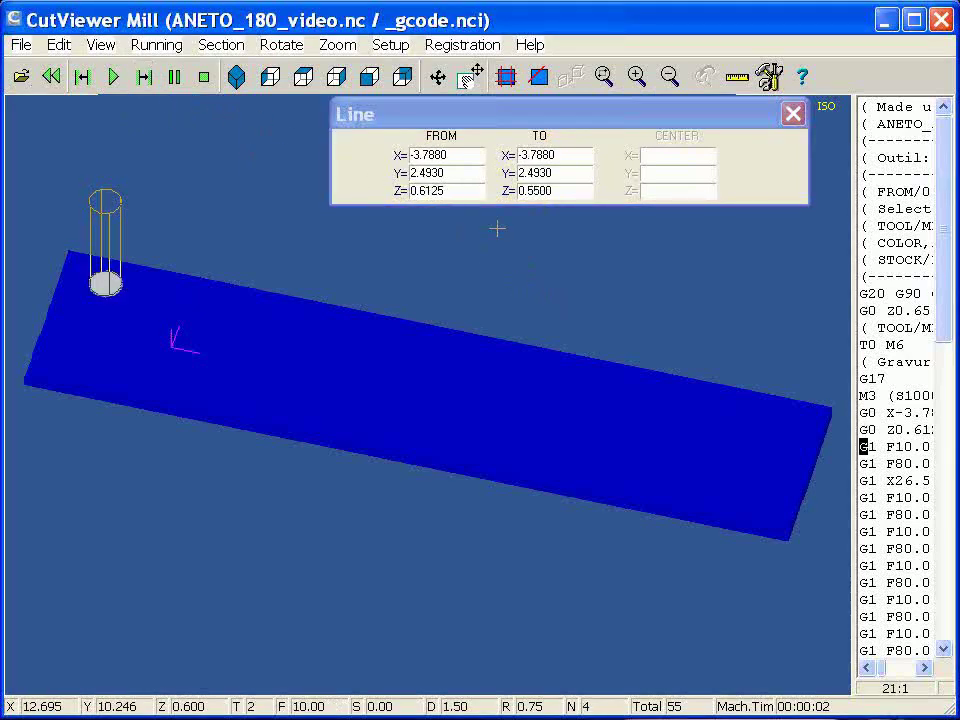
left_click(497, 229)
left_click(497, 229)
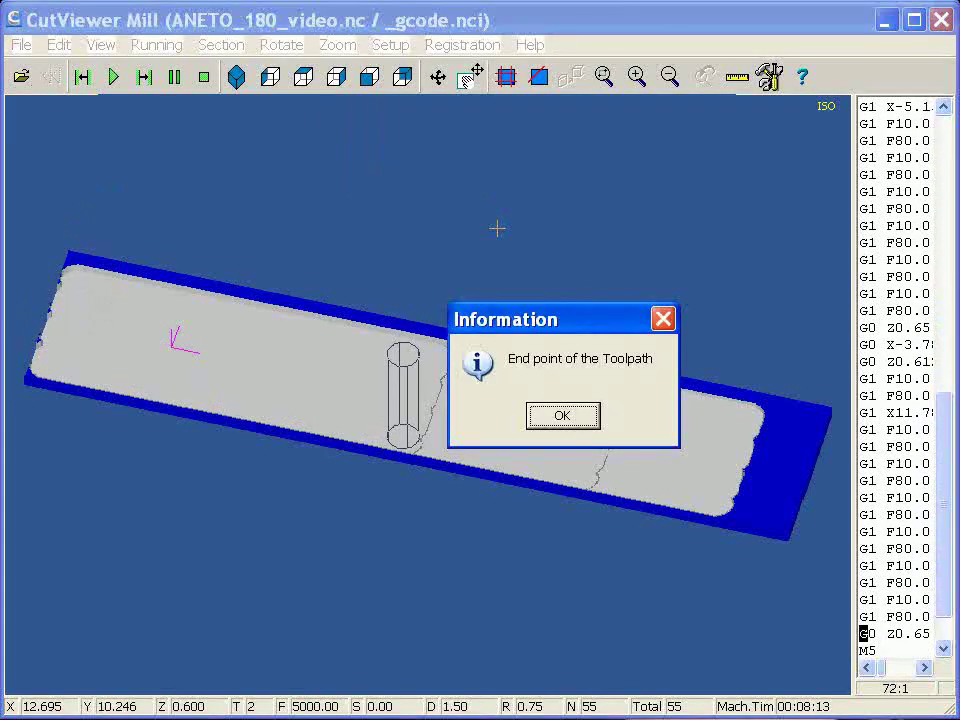
- Acknowledge the end of the simulation, close CutViewer to return to CamBam and clear the selection
left_click(581, 418)
left_click(943, 25)
left_click(388, 393)
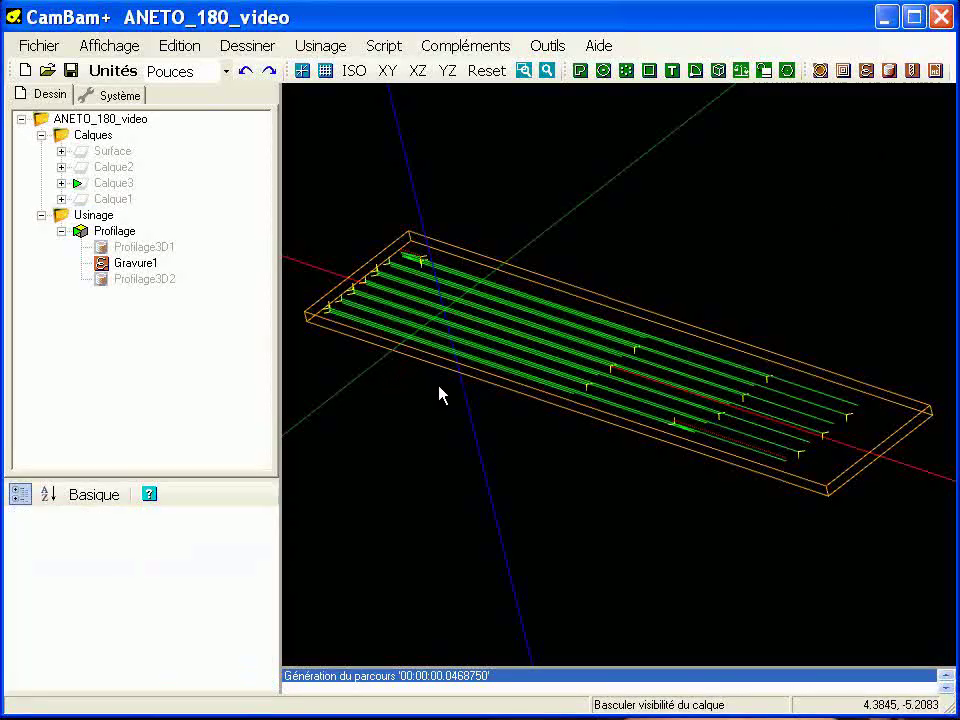